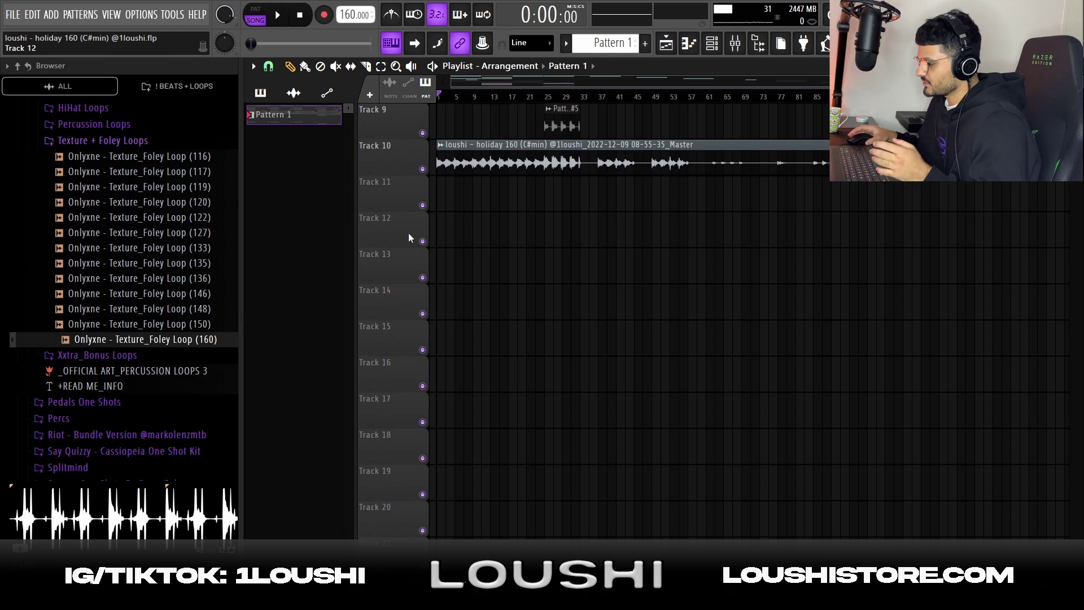
Place Pattern 1 at the start of the empty Track 12 in the playlist
scroll(509, 238, up, 5)
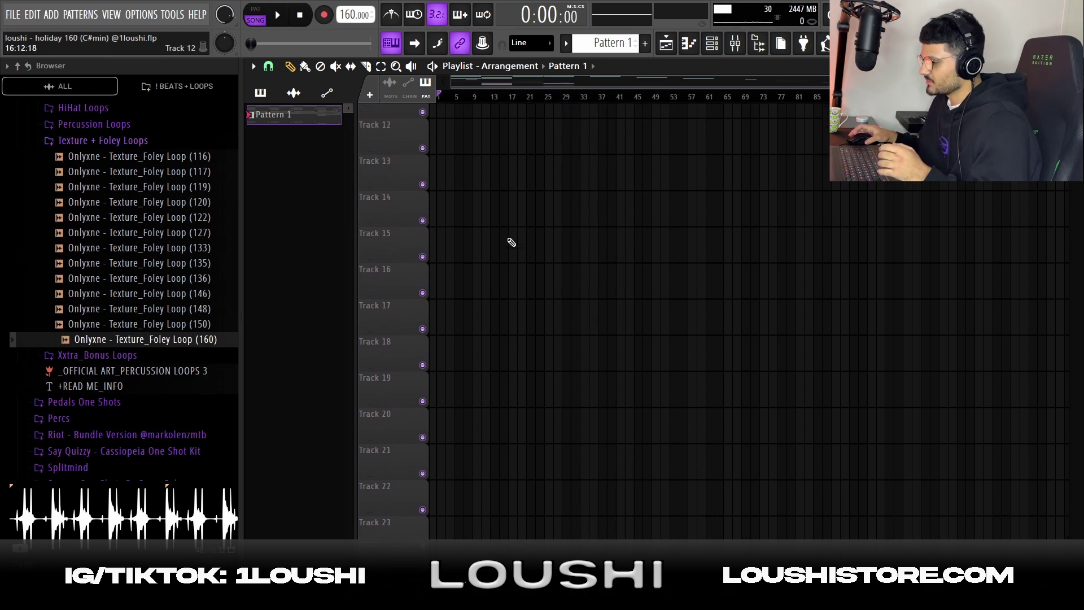
scroll(506, 237, up, 3)
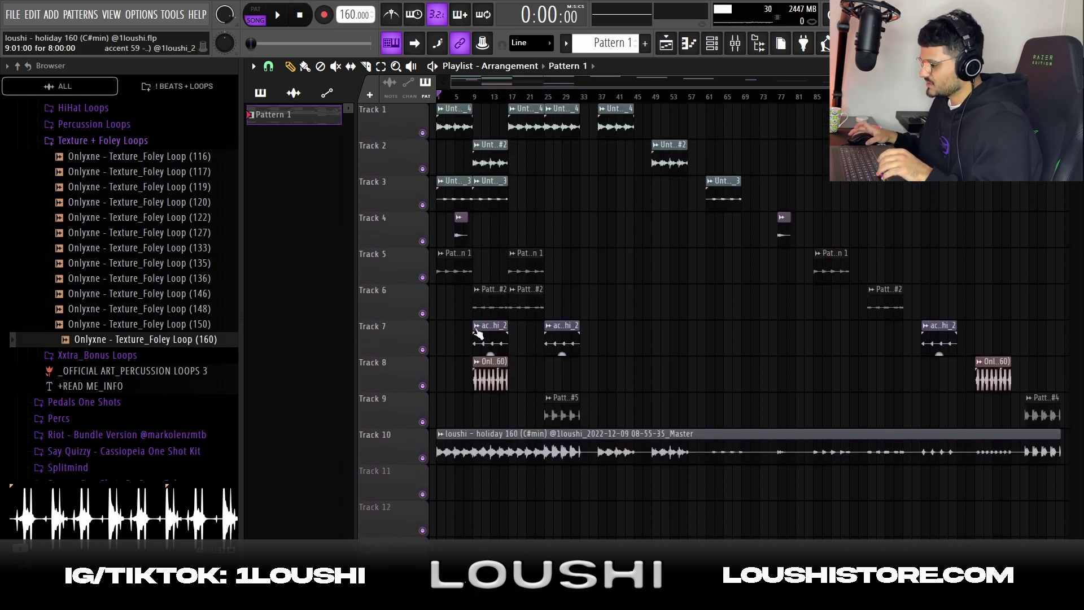
scroll(512, 377, down, 10)
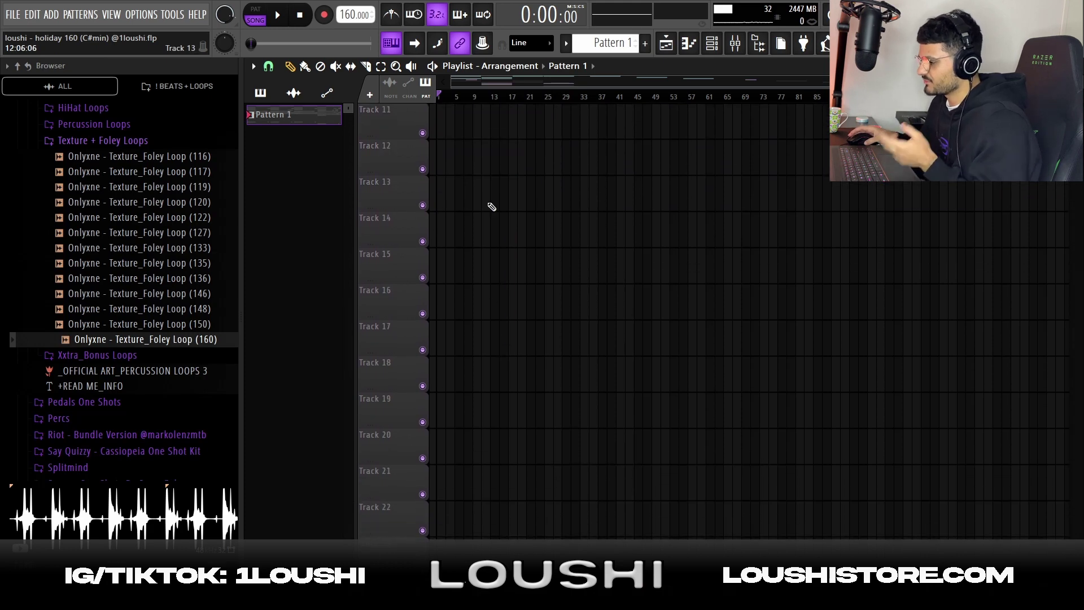
mouse_move(469, 173)
mouse_down()
mouse_move(535, 184)
mouse_move(503, 198)
mouse_move(483, 176)
mouse_up()
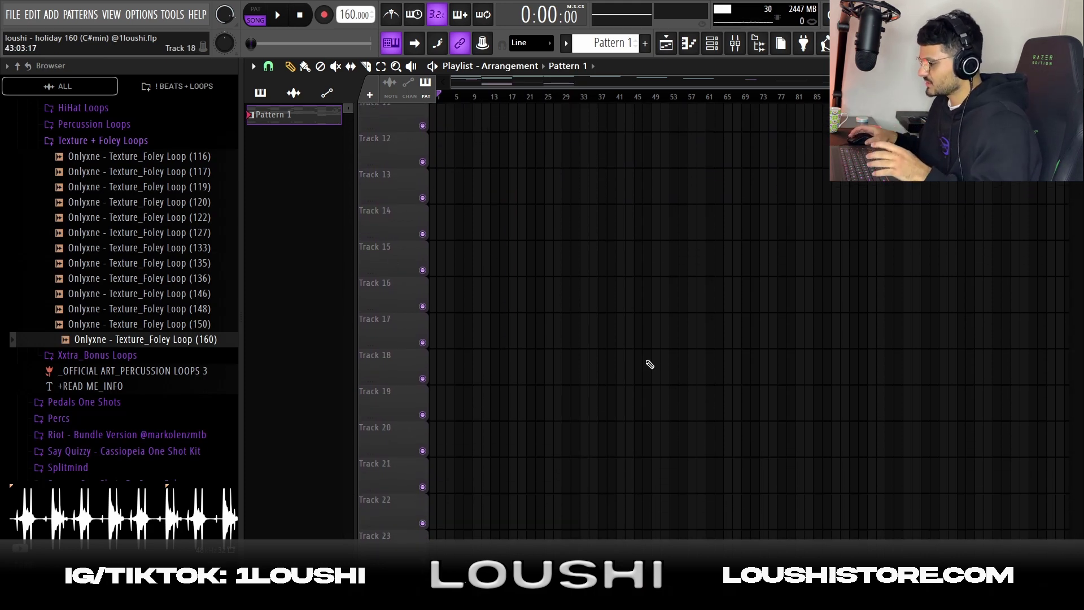
click(449, 130)
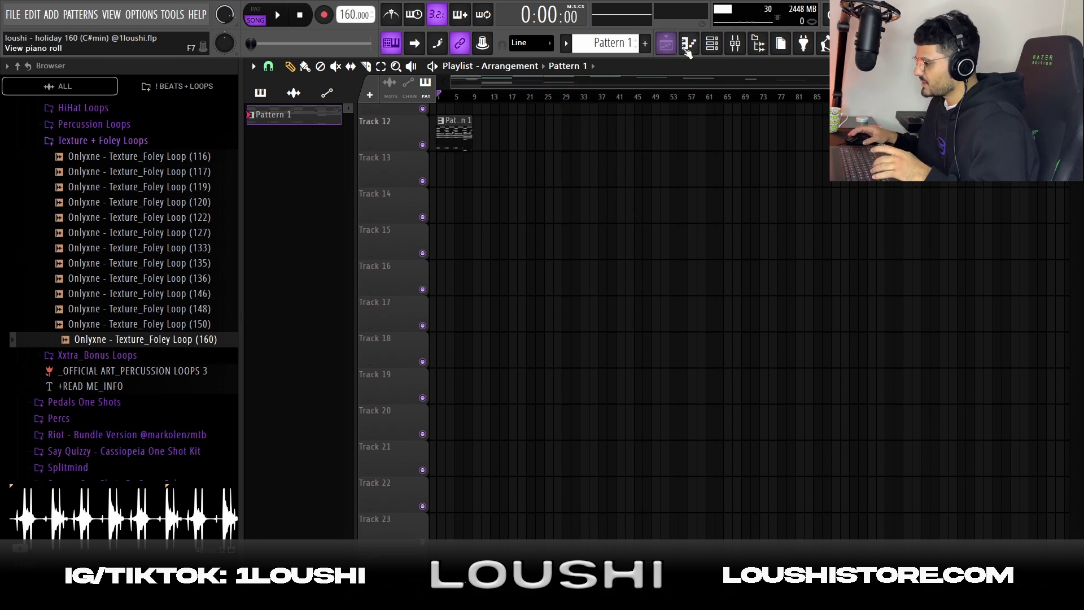
Show the channel rack, dismiss the synth window and view the Analog Lab V channel's notes in the piano roll
click(712, 43)
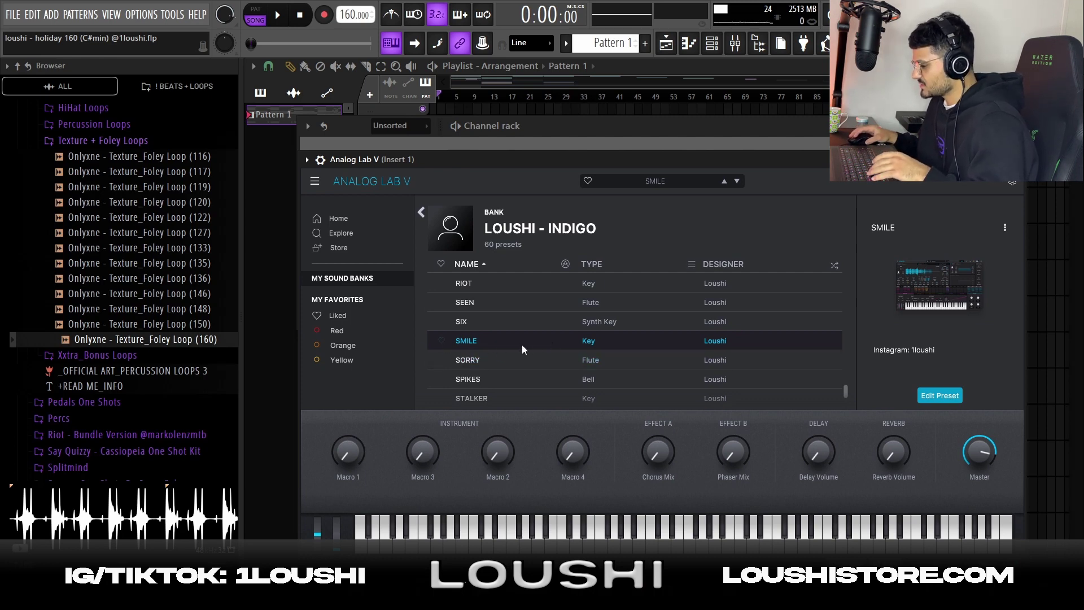
key(Escape)
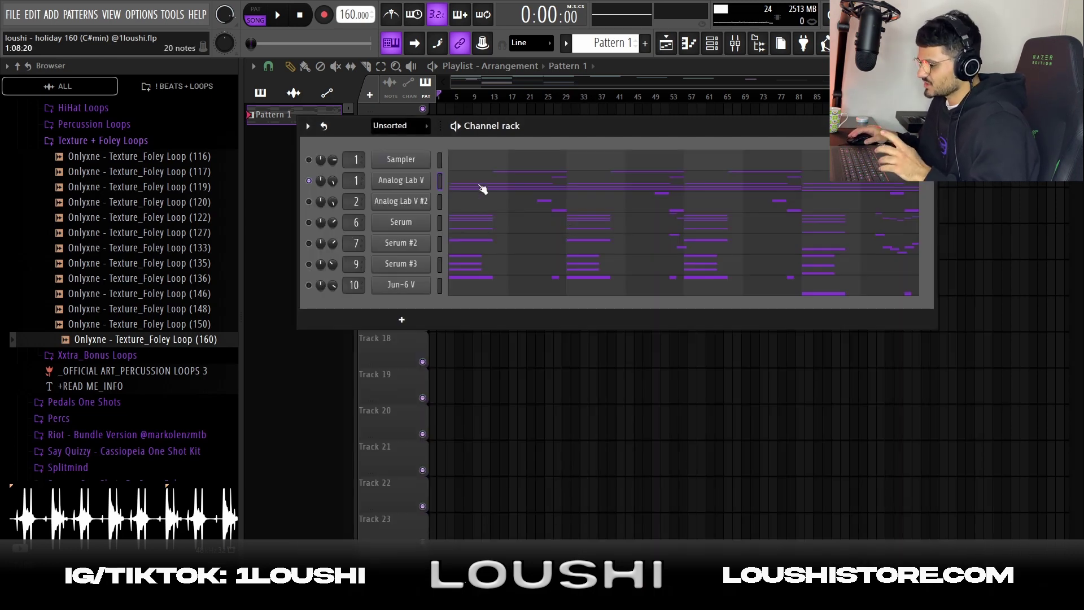
click(483, 188)
scroll(547, 83, down, 2)
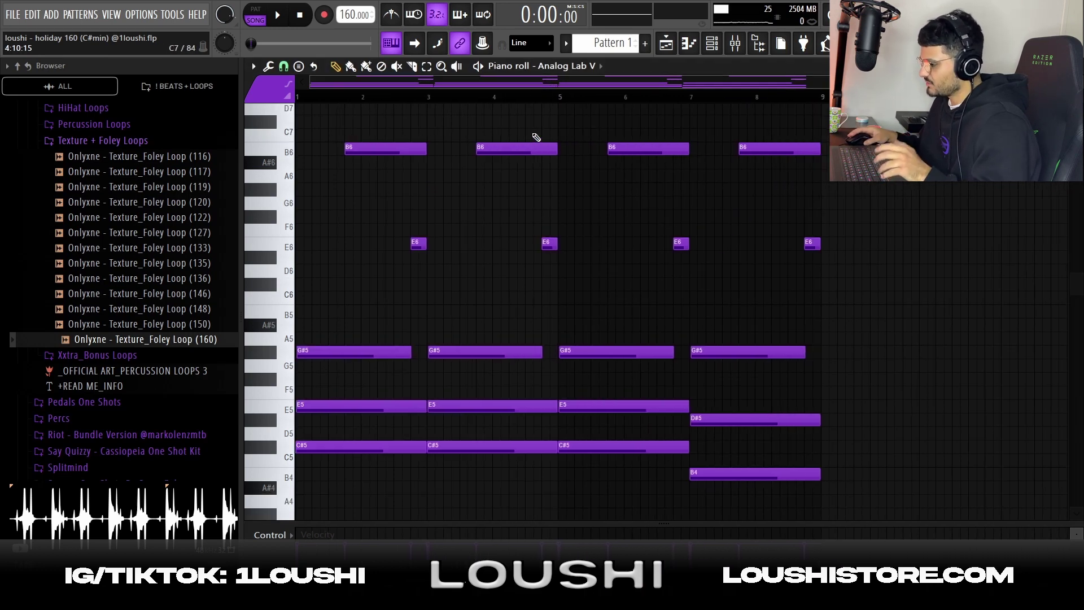
scroll(537, 137, down, 2)
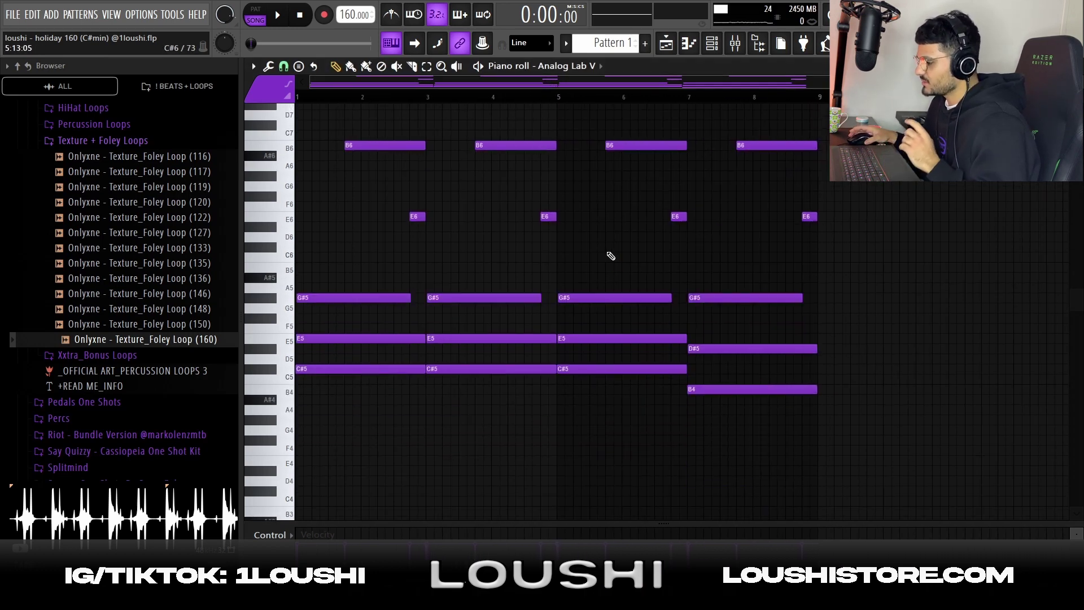
Rebuild the part as a two-bar C#5, E5 and G#5 chord and repeat it to make four chords across eight bars
drag(850, 429, 845, 388)
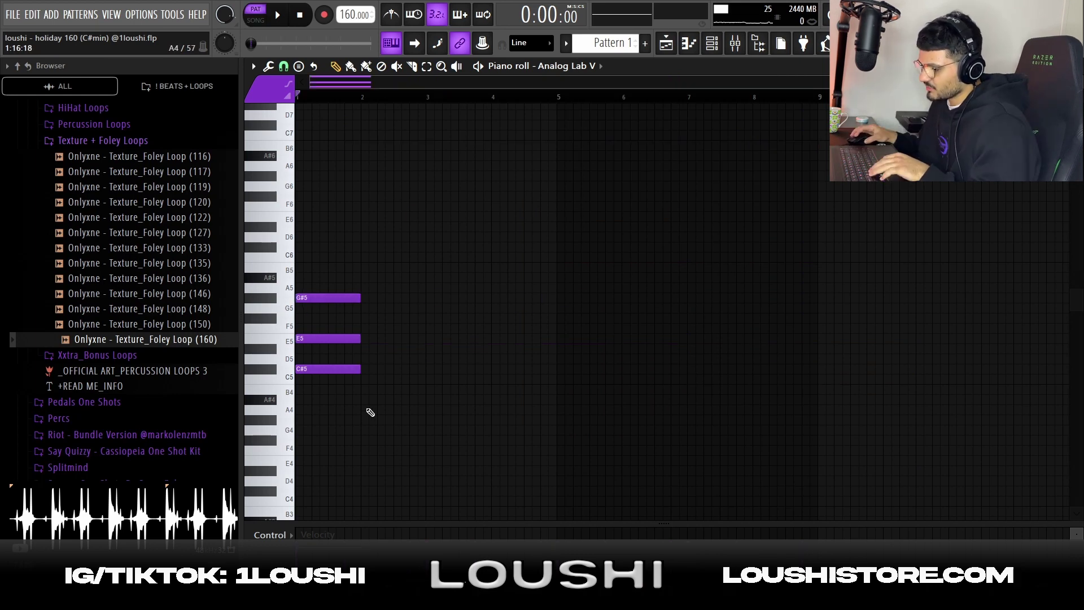
drag(388, 395, 421, 310)
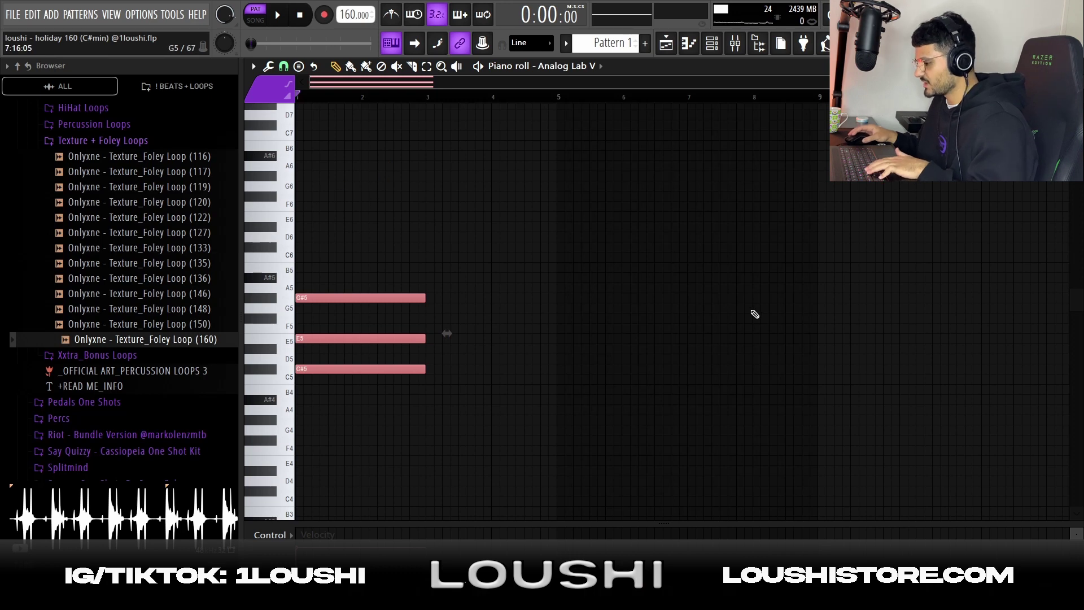
key(ctrl+b)
key(ctrl+d)
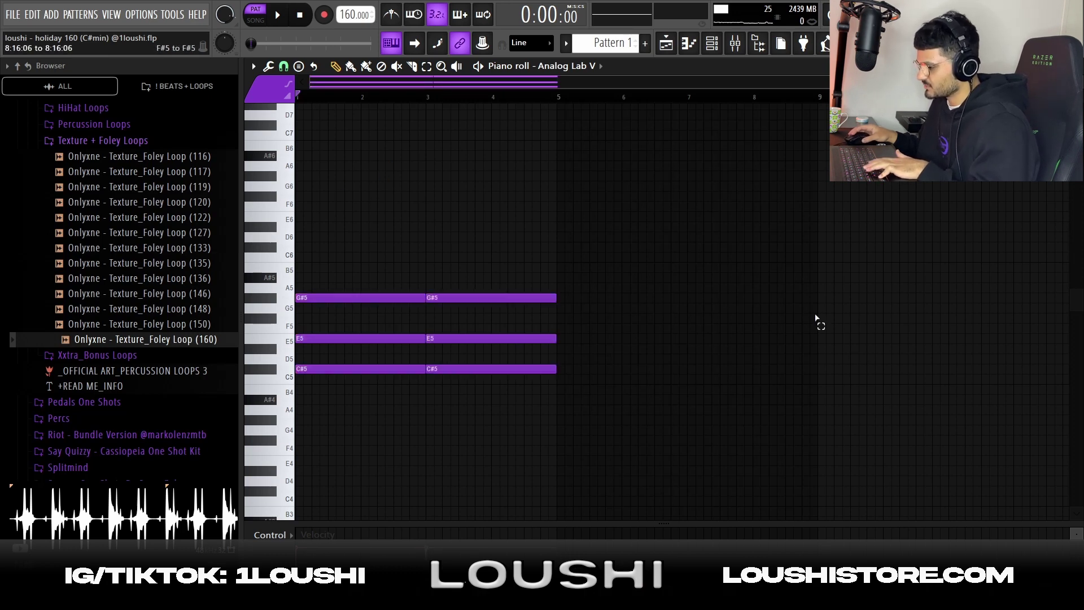
key(ctrl+b)
right_click(779, 298)
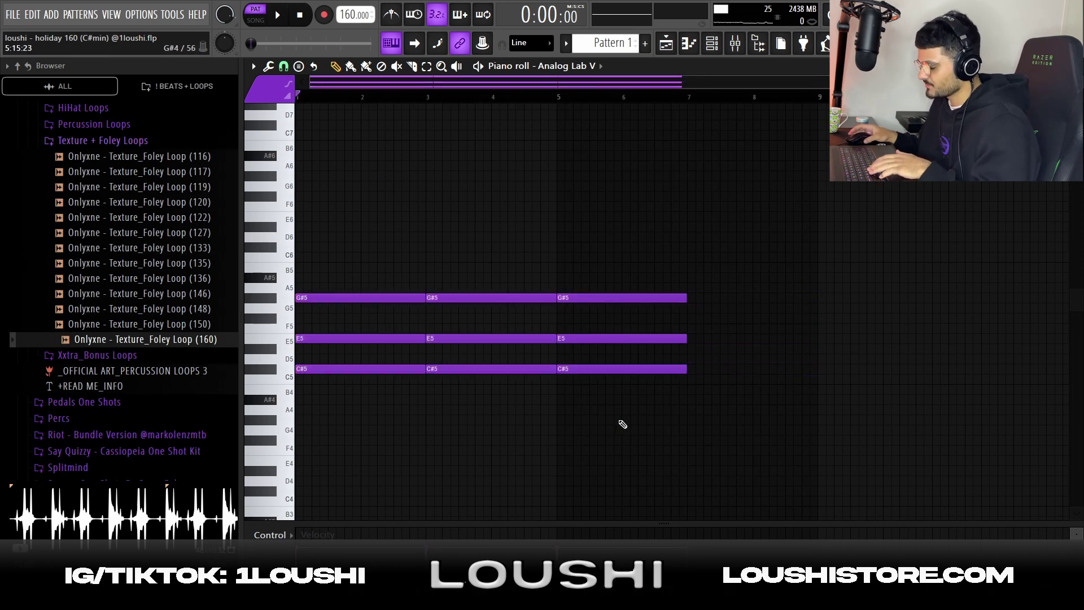
drag(623, 424, 655, 256)
key(ctrl+b)
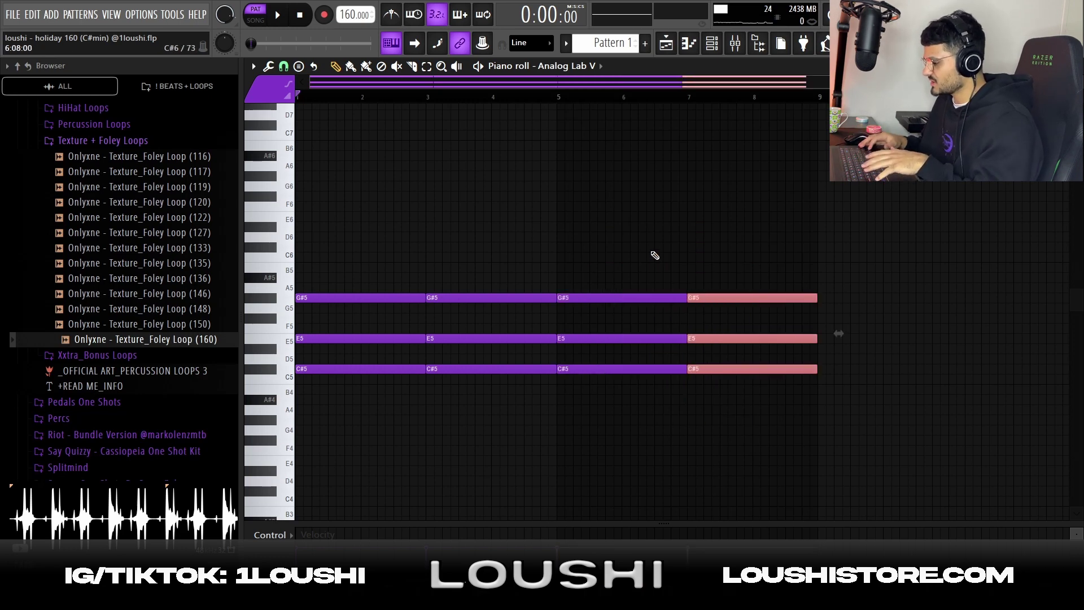
Change the fourth chord to B4, D#5 and G#5 by lowering its notes and raising the G#4 an octave
key(Down)
key(Down)
key(Down)
key(Down)
key(Down)
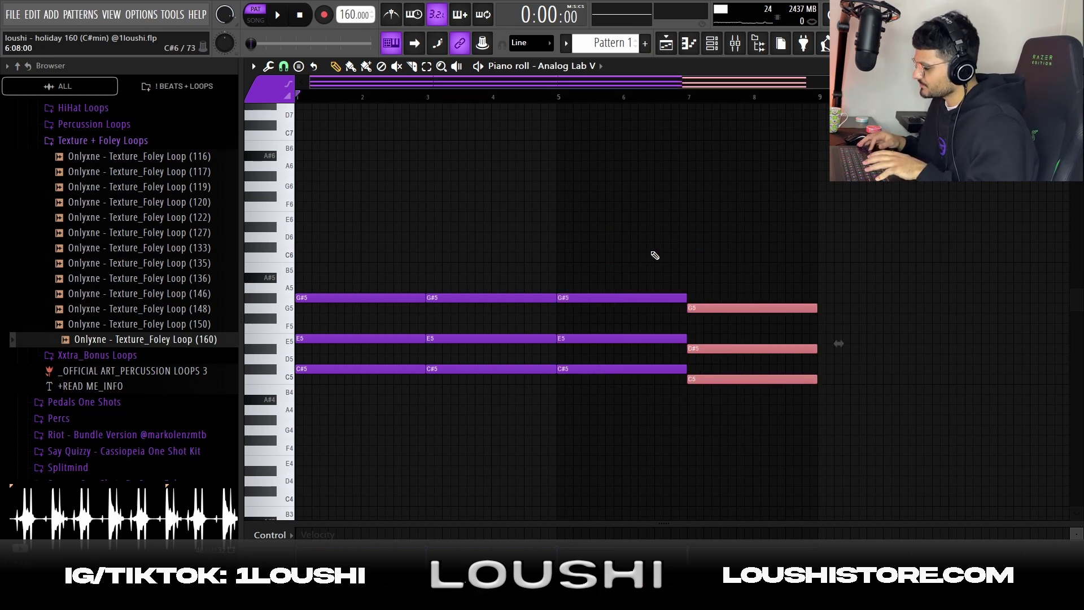
drag(706, 464, 690, 418)
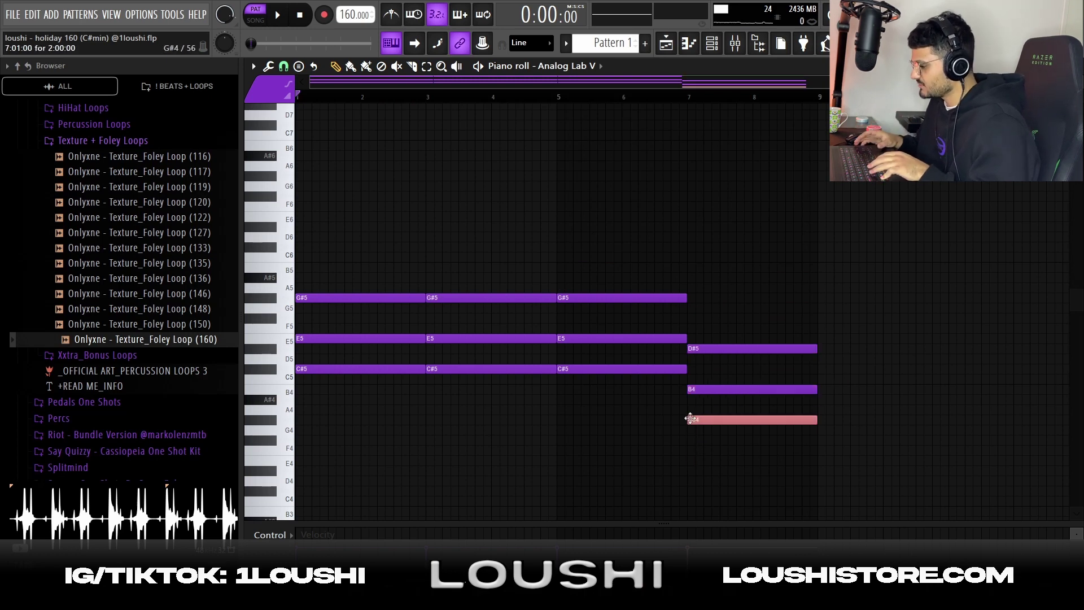
key(ctrl+Up)
Play back the four-chord progression from the beginning and stop it near the end
key(space)
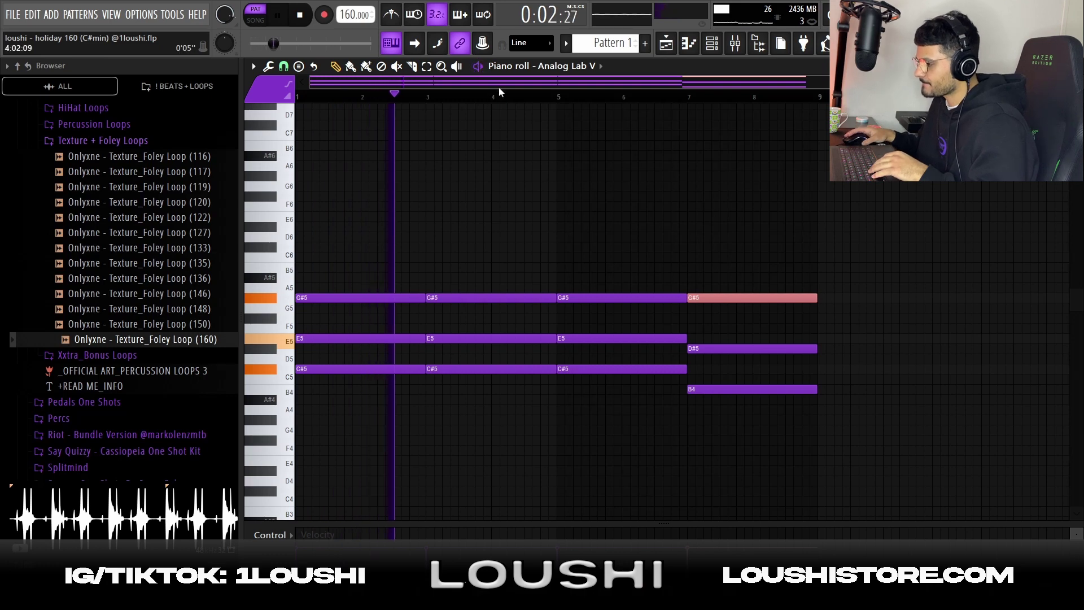
scroll(499, 87, down, 2)
right_click(567, 132)
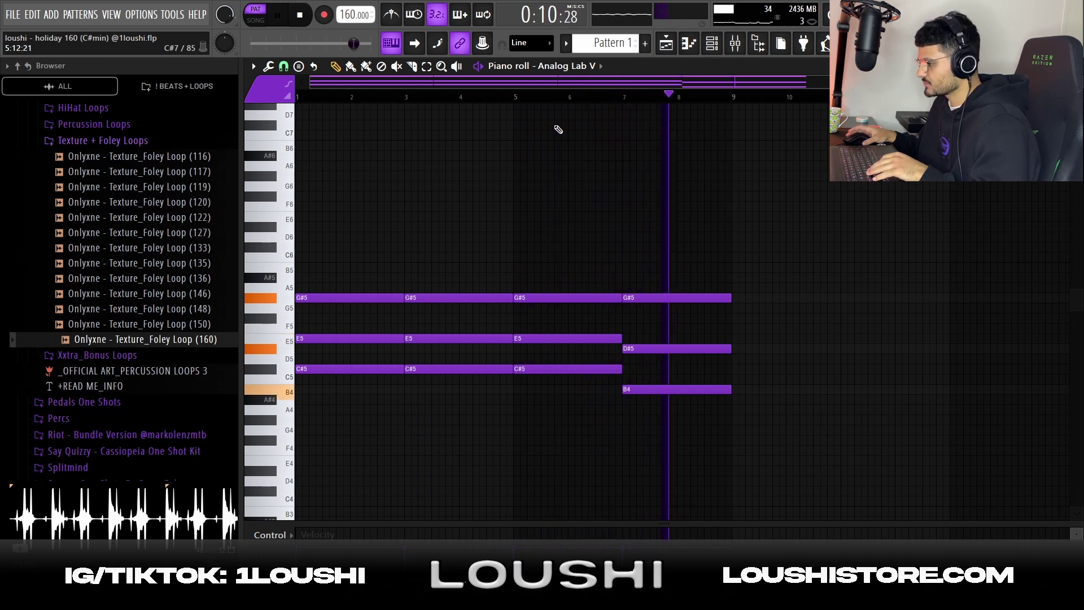
key(space)
Shorten the G#5 notes and add a high B6 with a short E6 above each of the four chords
drag(704, 323, 300, 264)
drag(402, 298, 389, 298)
key(ctrl+d)
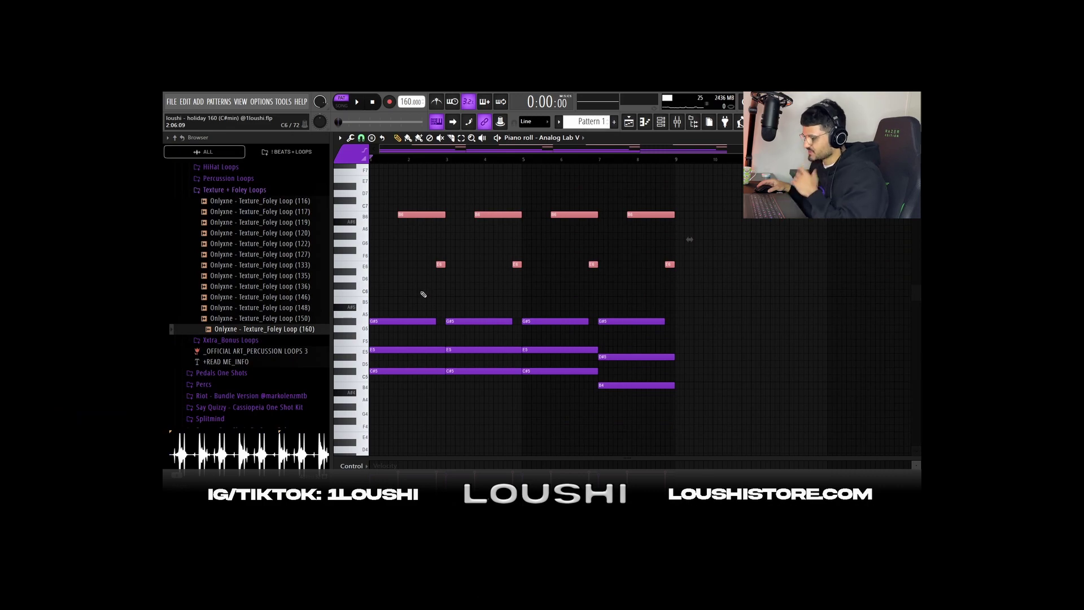
key(ctrl+d)
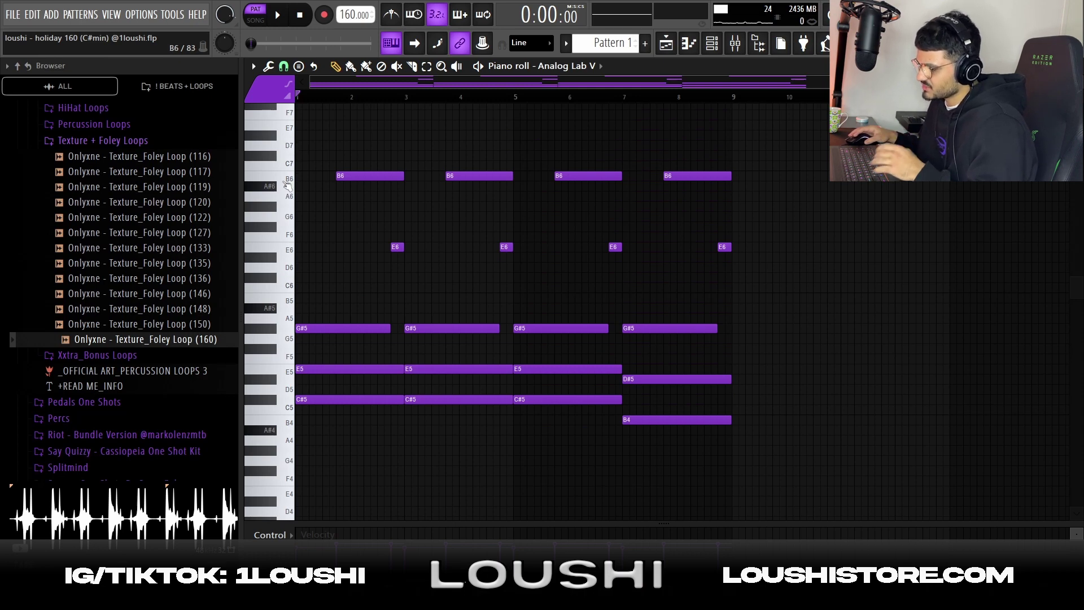
Audition the piano keys around B6 and play the finished eight-bar pattern through
click(289, 164)
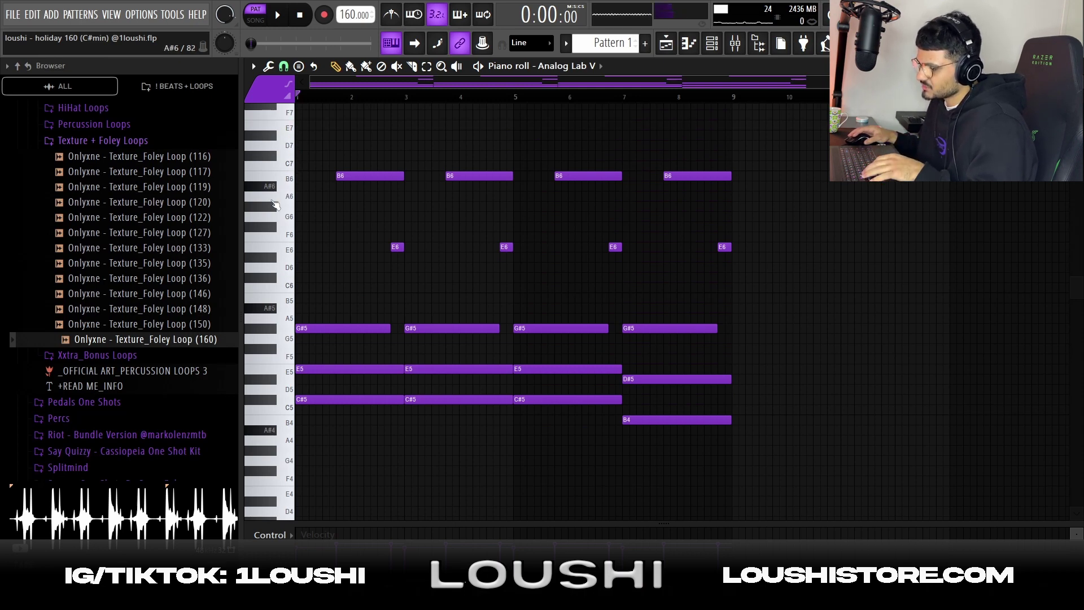
click(274, 204)
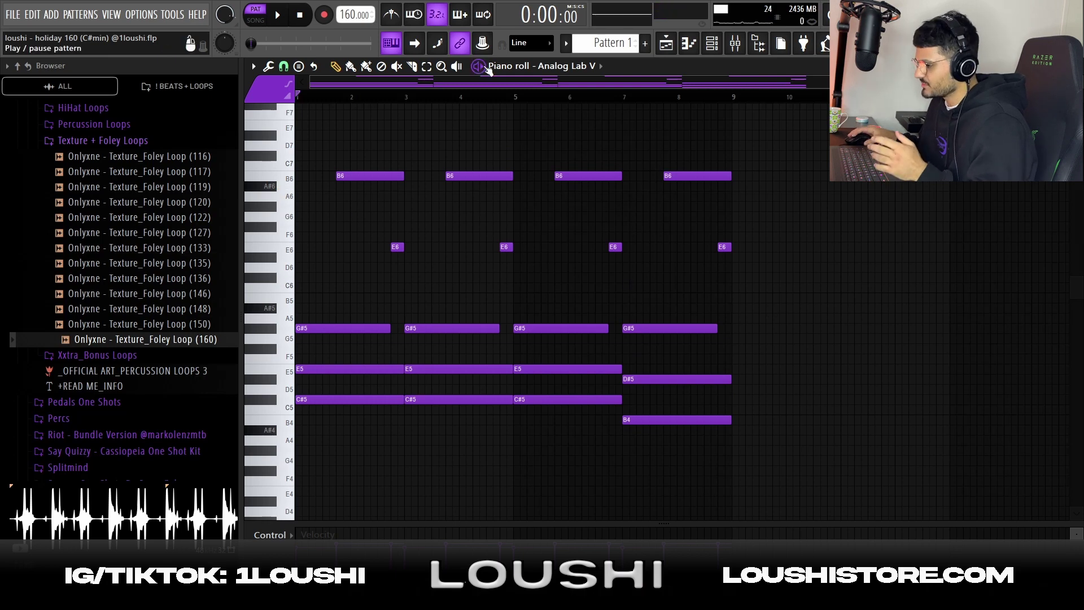
click(480, 66)
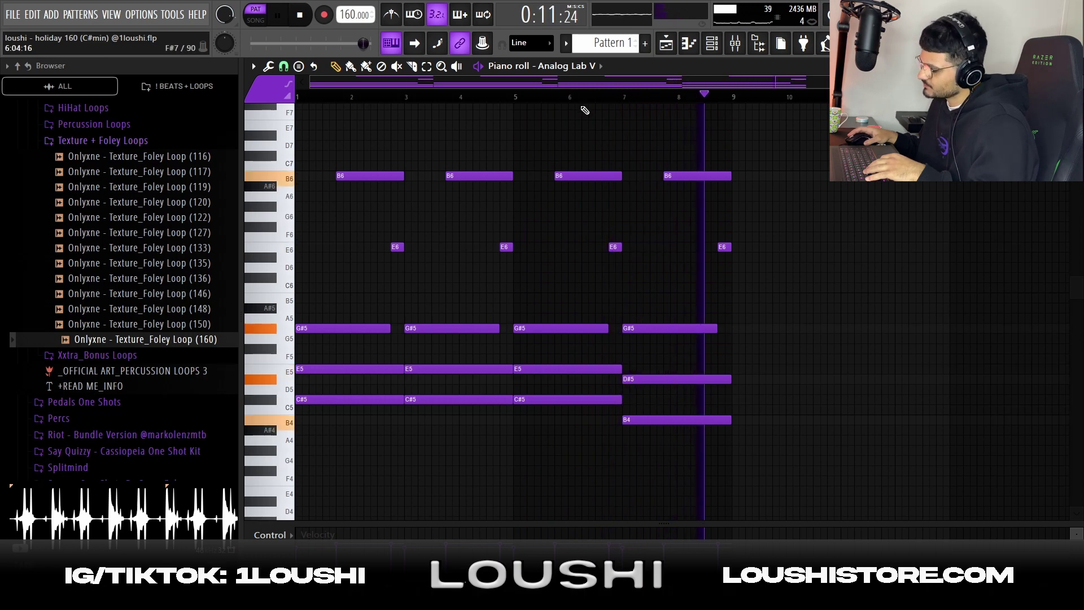
key(space)
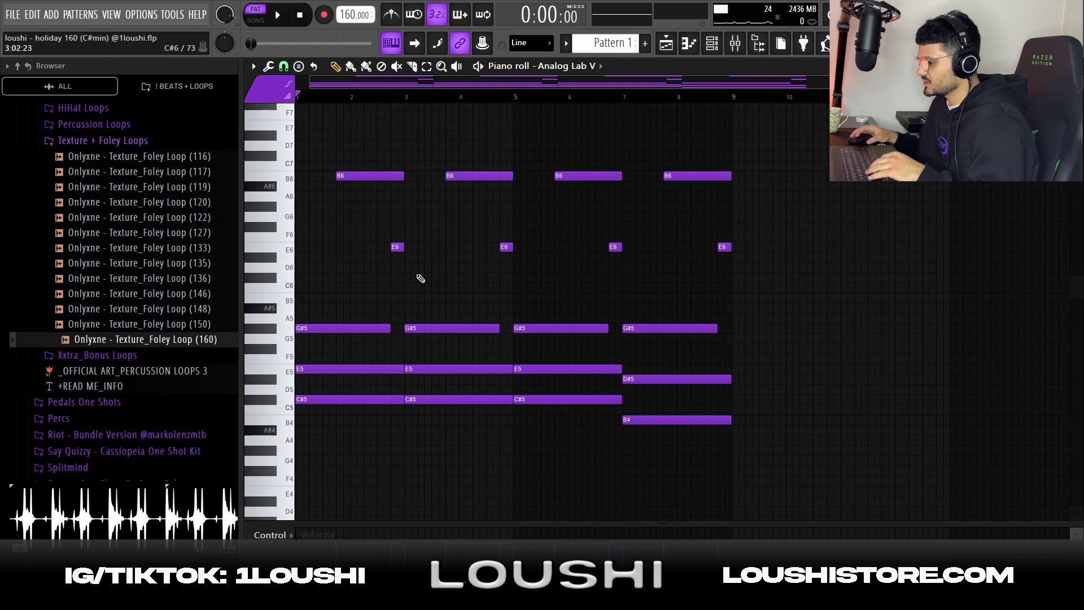
Review Portal's preset banks with the PHASE preset and the Vintage Chorus settings on mixer Insert 1
click(744, 49)
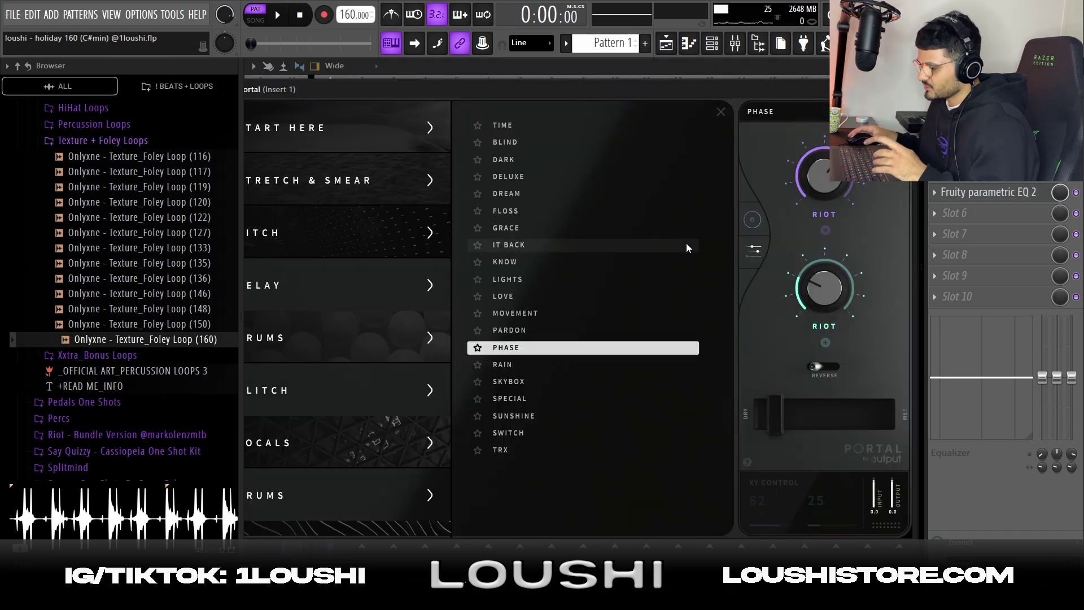
drag(506, 95, 560, 85)
scroll(355, 310, down, 10)
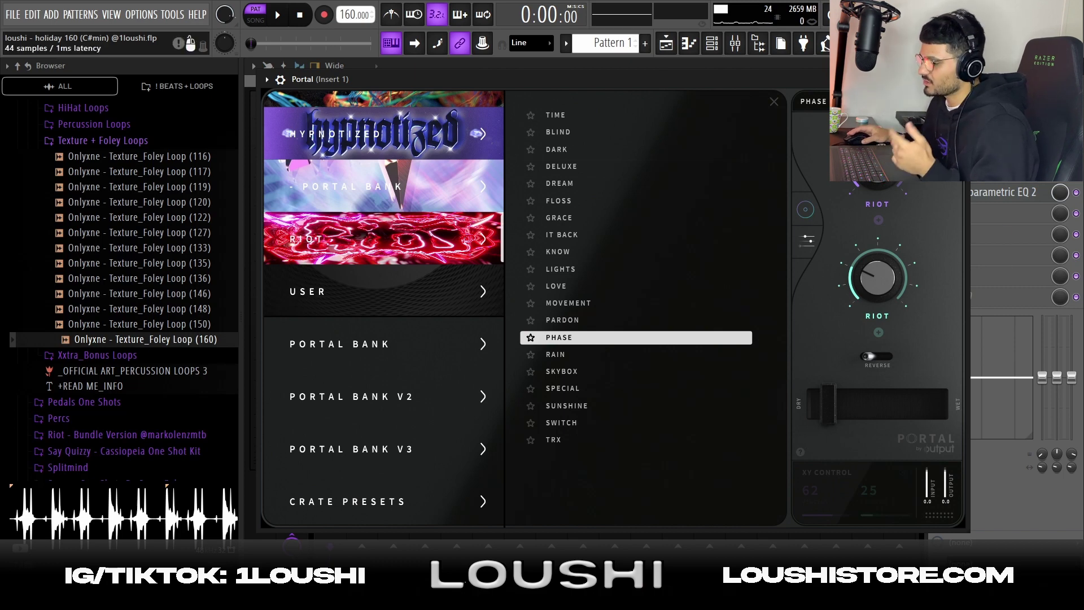
key(Escape)
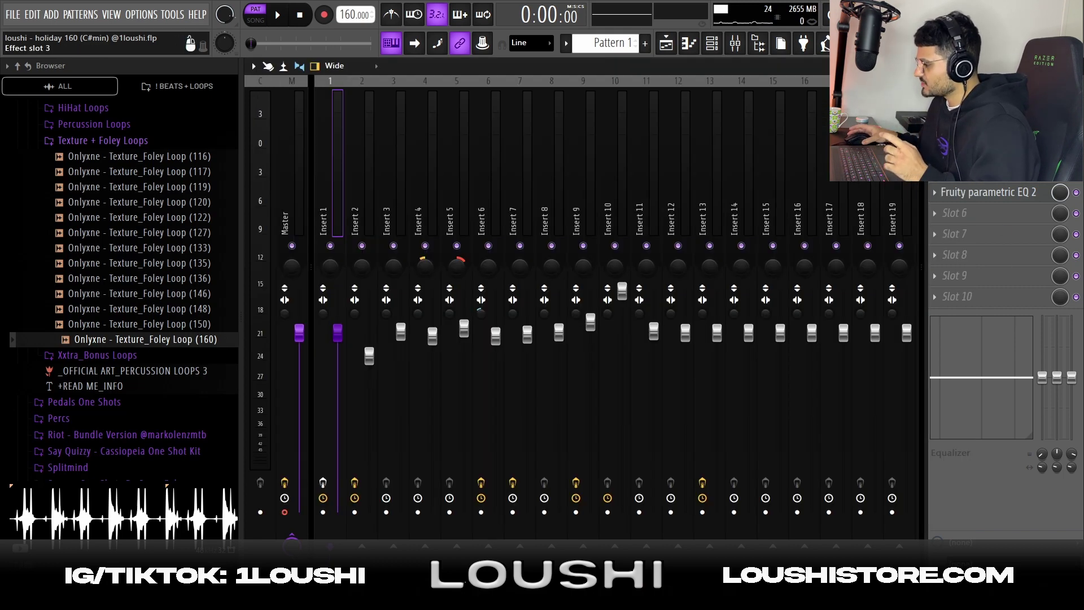
click(988, 151)
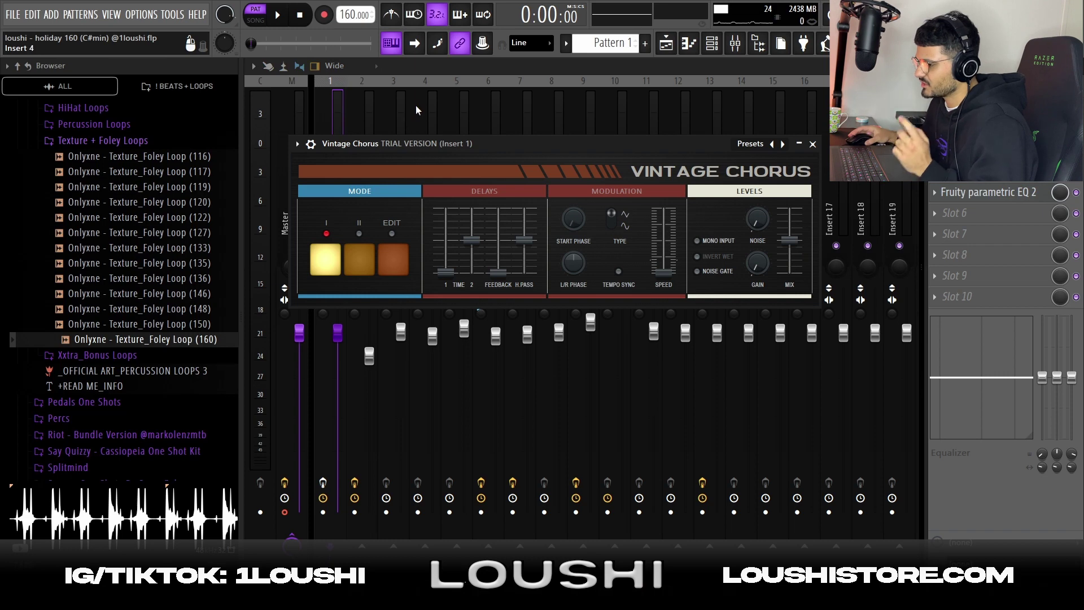
drag(659, 141, 657, 118)
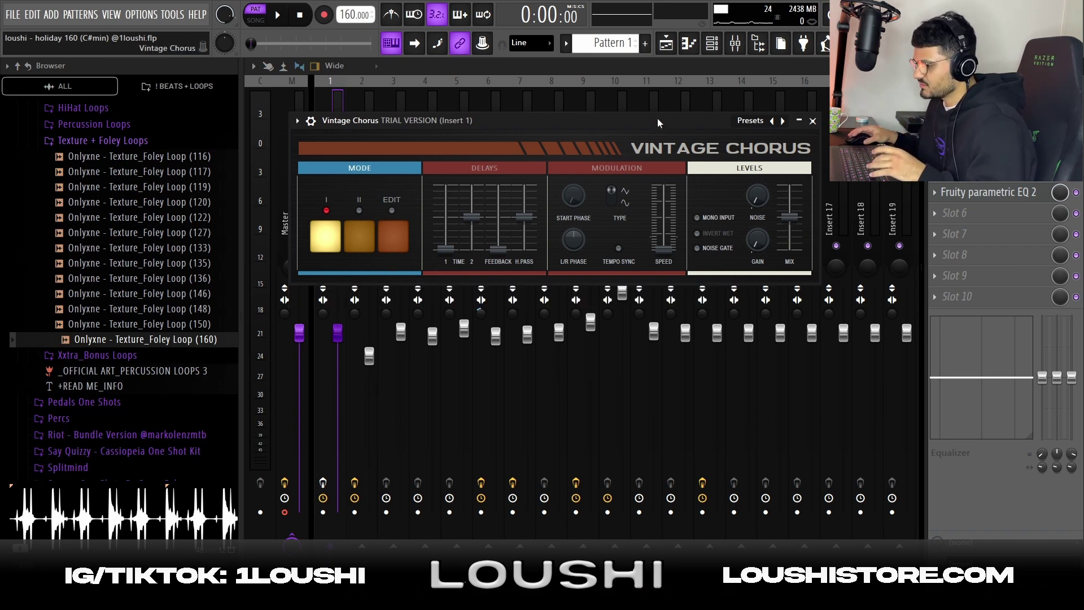
Select the Reverse Echoes preset from the 03 Delays category in the EffectRack on Insert 1
click(973, 151)
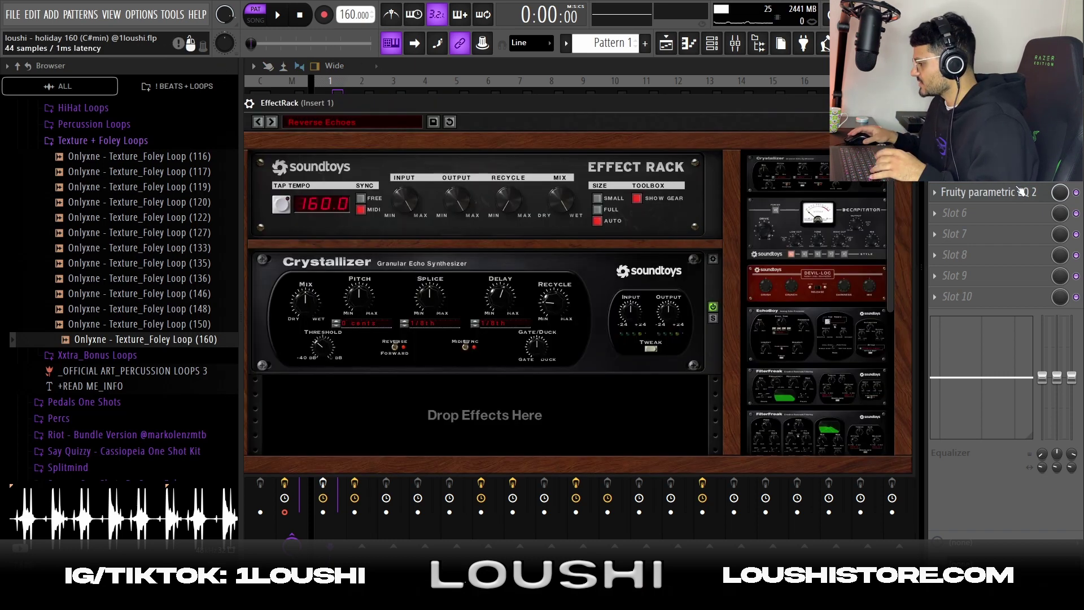
click(973, 177)
click(973, 184)
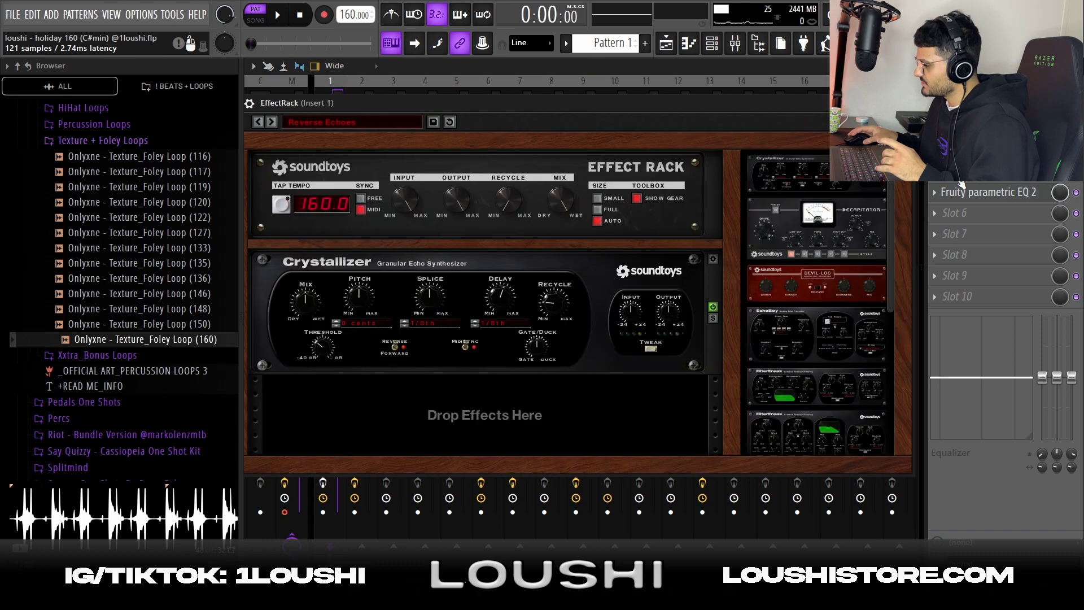
click(344, 122)
mouse_move(310, 155)
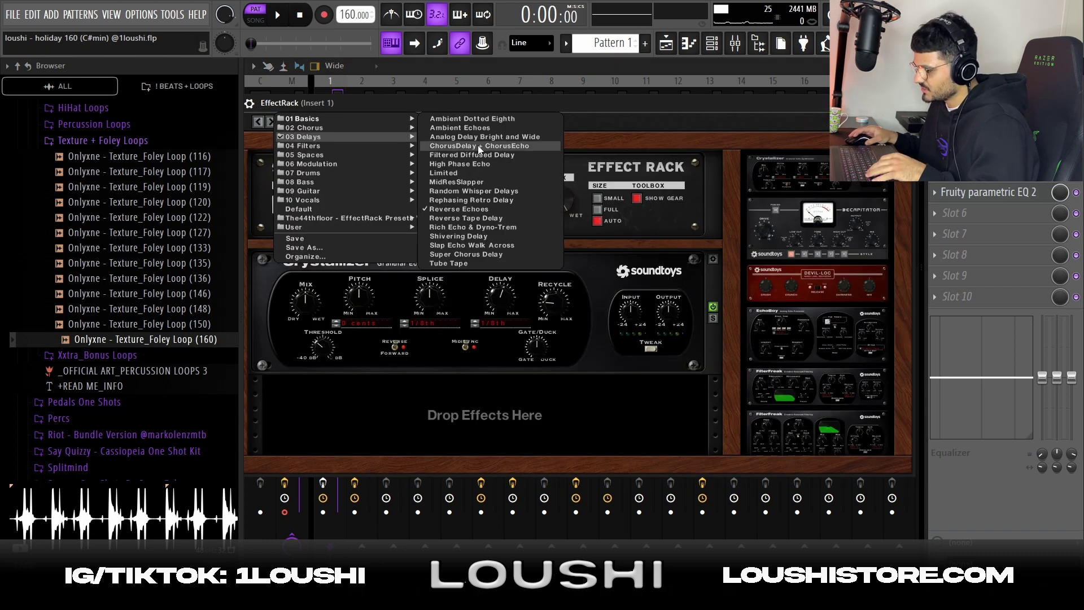
click(476, 209)
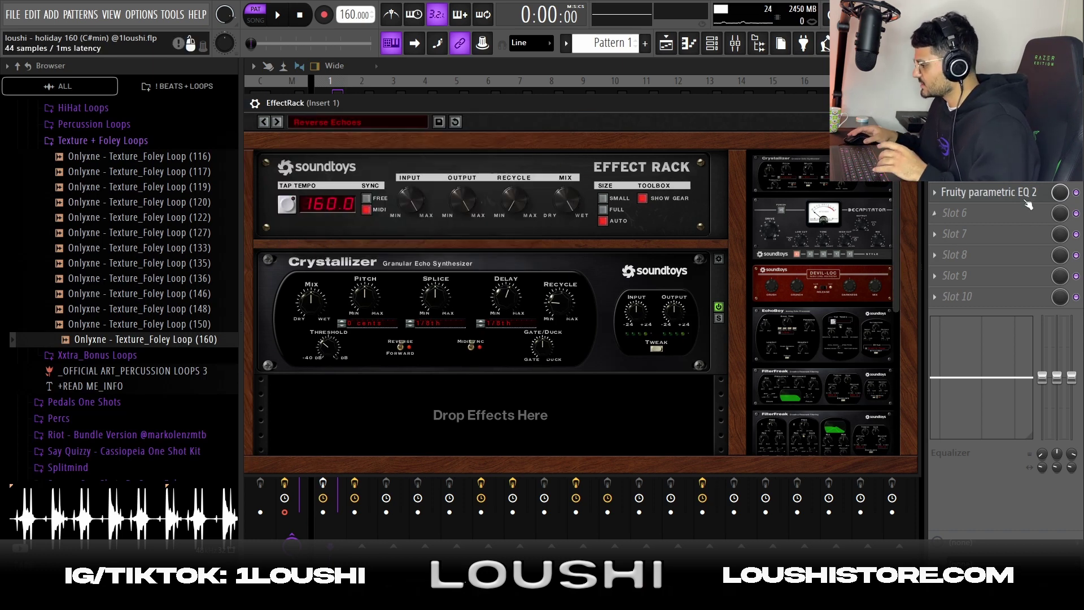
Check the Fruity parametric EQ 2 curve on Insert 1, close it and return to the playlist
click(989, 193)
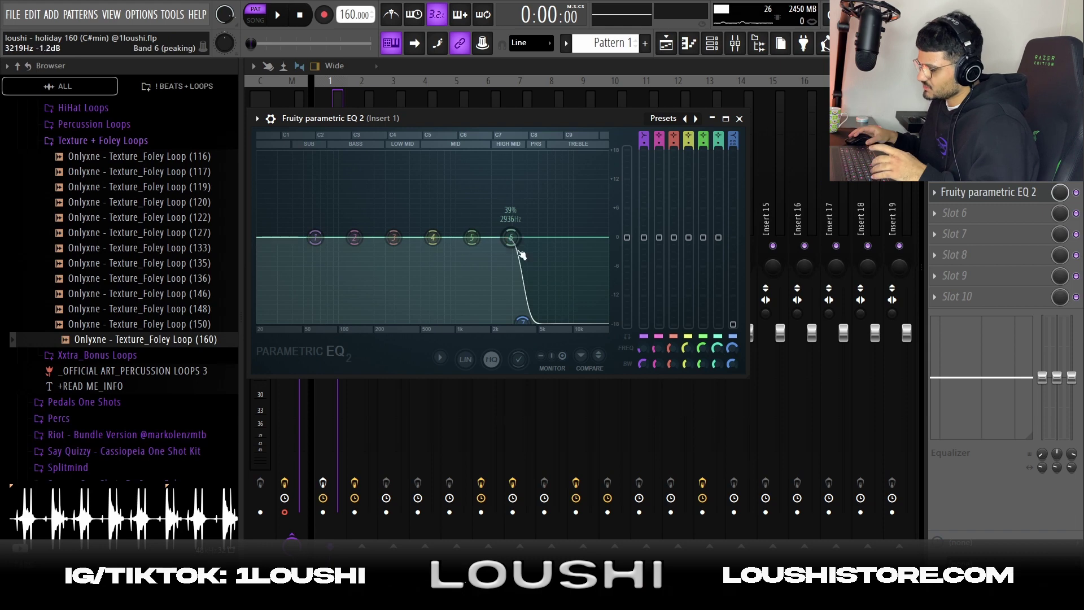
click(739, 119)
key(F5)
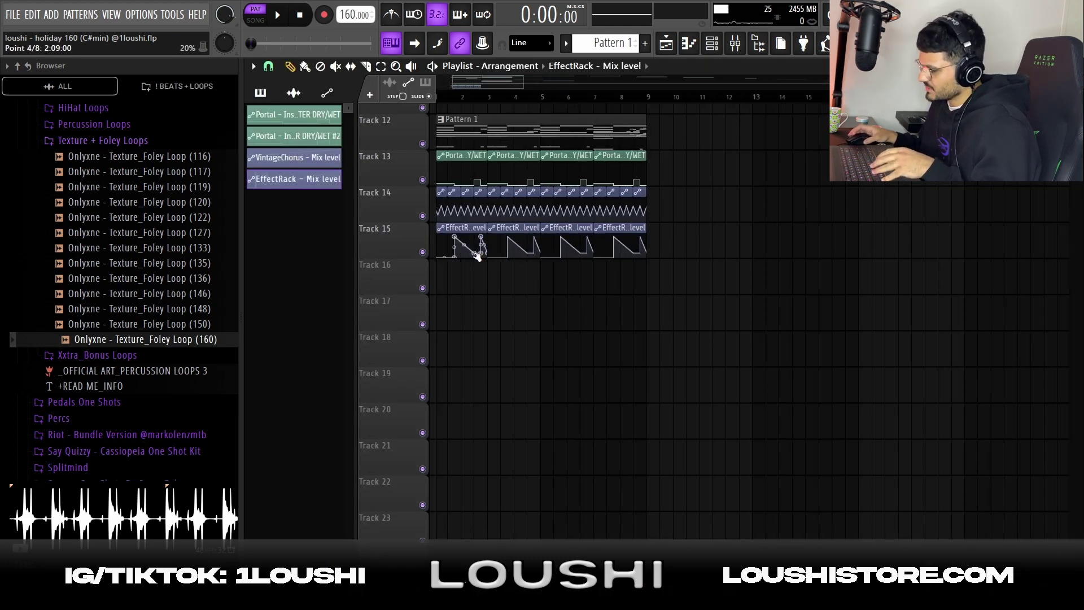
Examine the EffectRack mix level automation clips on Track 15
scroll(477, 247, up, 4)
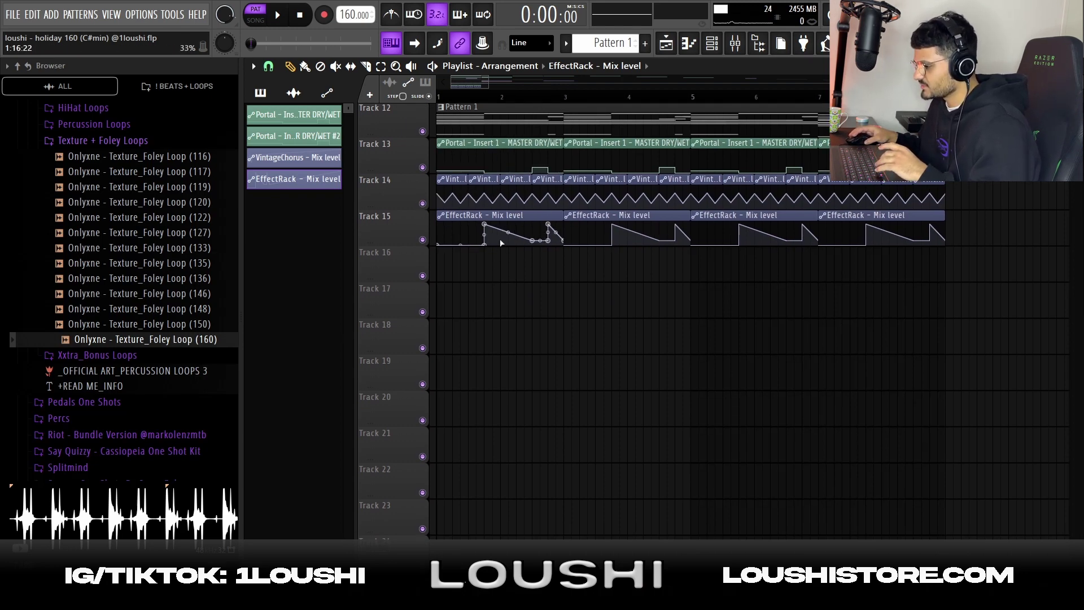
scroll(437, 275, up, 1)
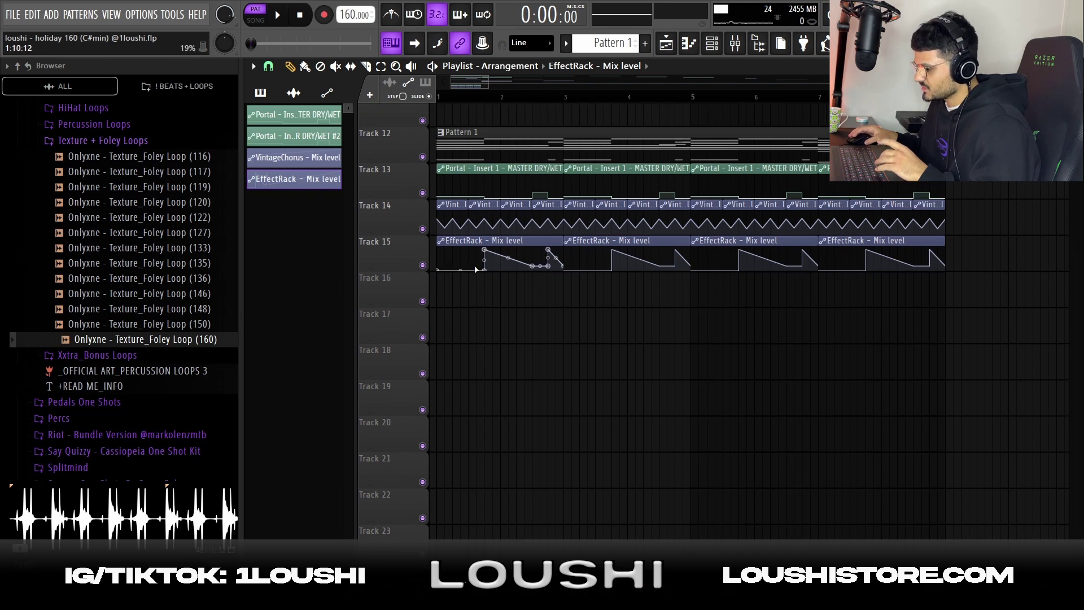
scroll(485, 292, up, 1)
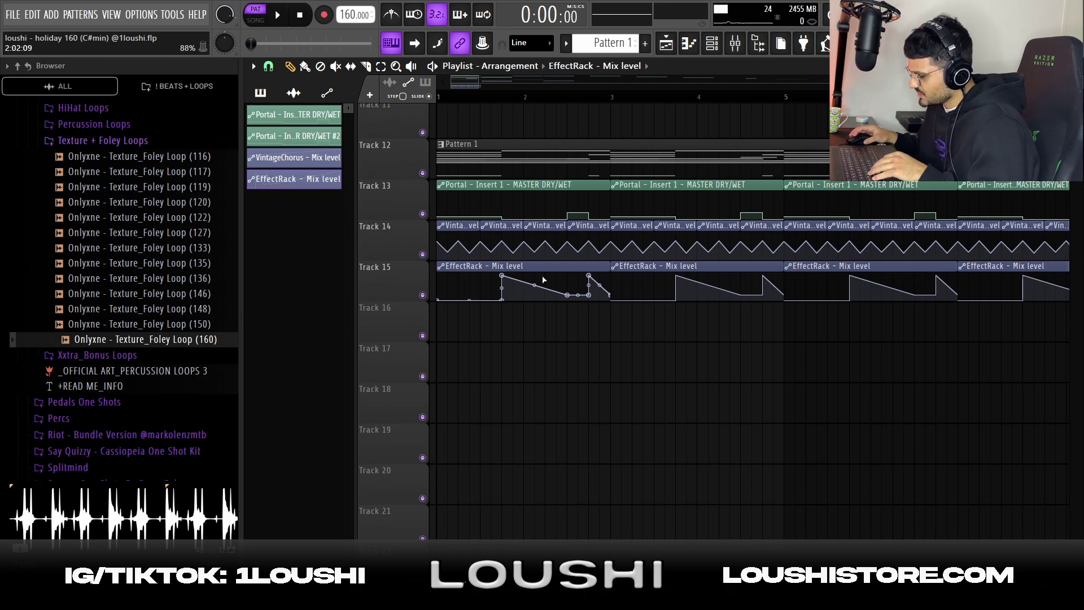
Open Pattern 1 in the piano roll and select the first B6 and E6 melody notes for review
double_click(557, 161)
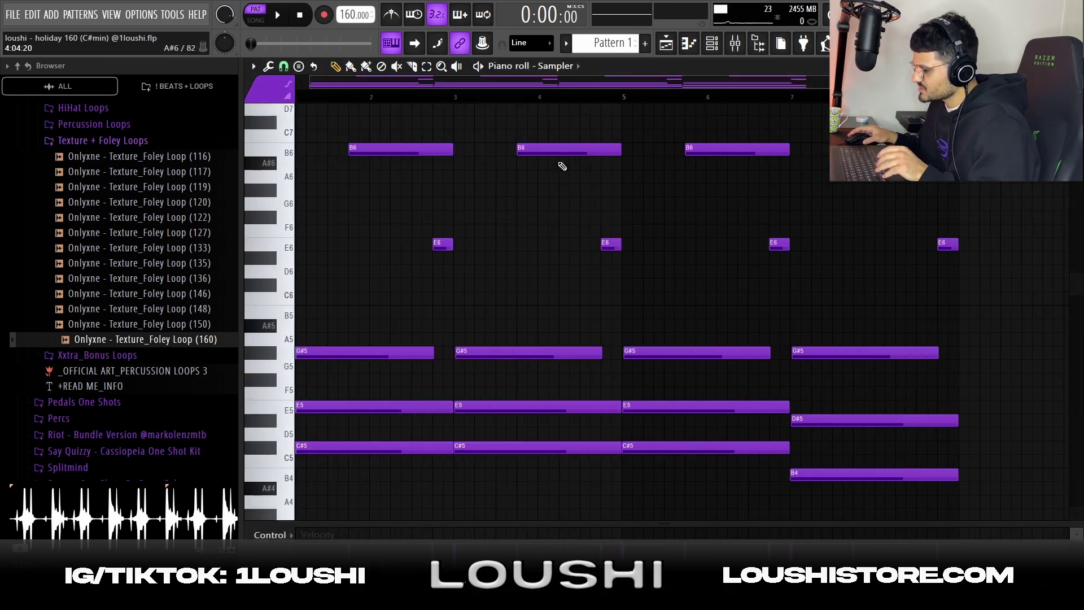
drag(405, 122, 478, 251)
drag(400, 147, 363, 130)
ctrl+click(514, 272)
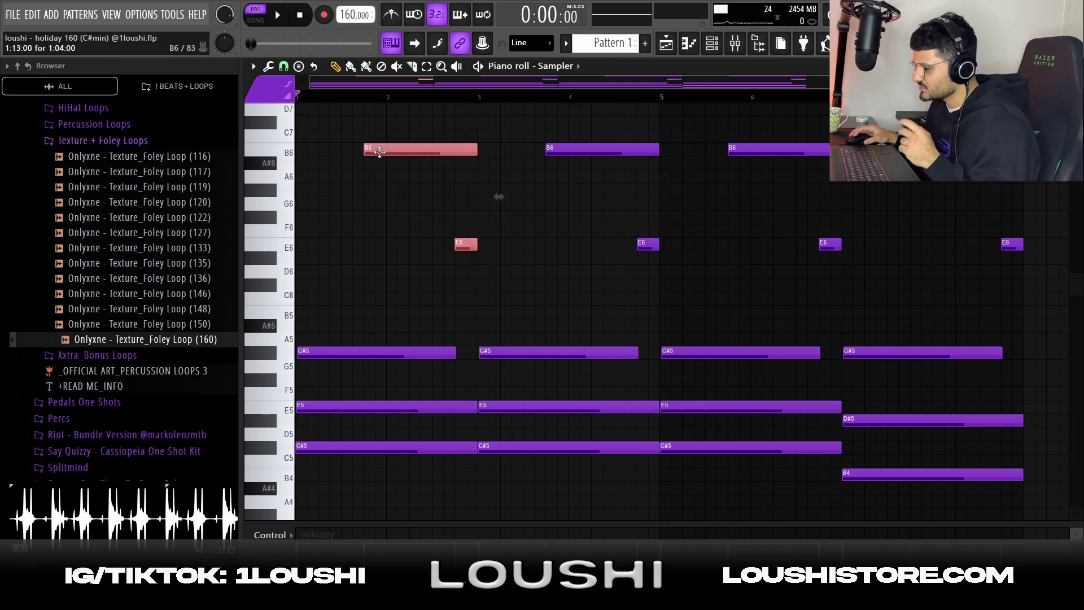
drag(417, 145, 475, 273)
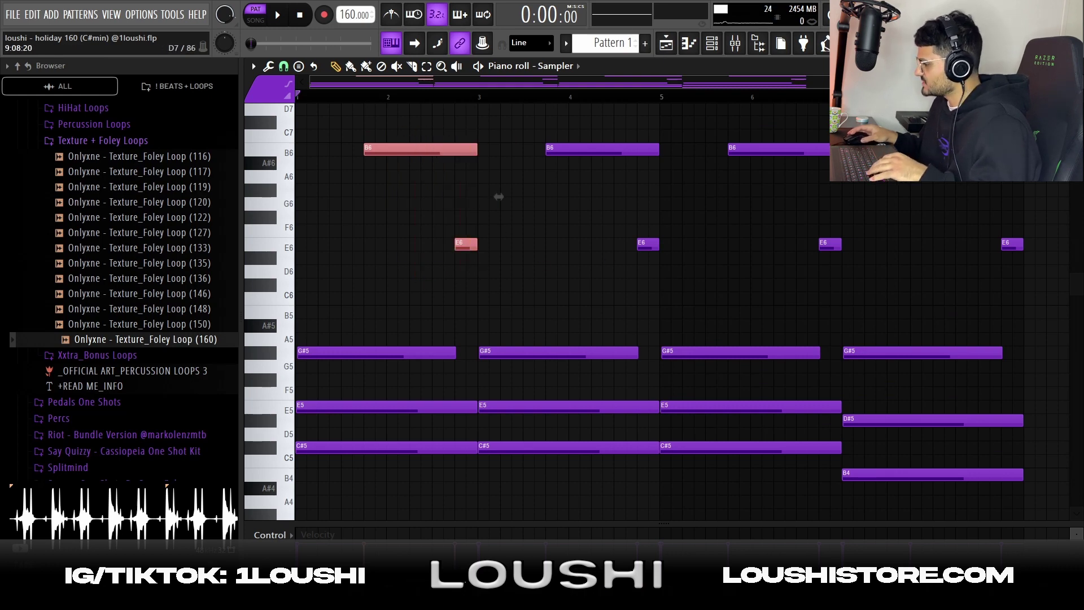
Delete the muted Pattern 1, Portal, VintageChorus and EffectRack automation clips from playlist Tracks 12 to 15
key(F5)
scroll(575, 298, down, 2)
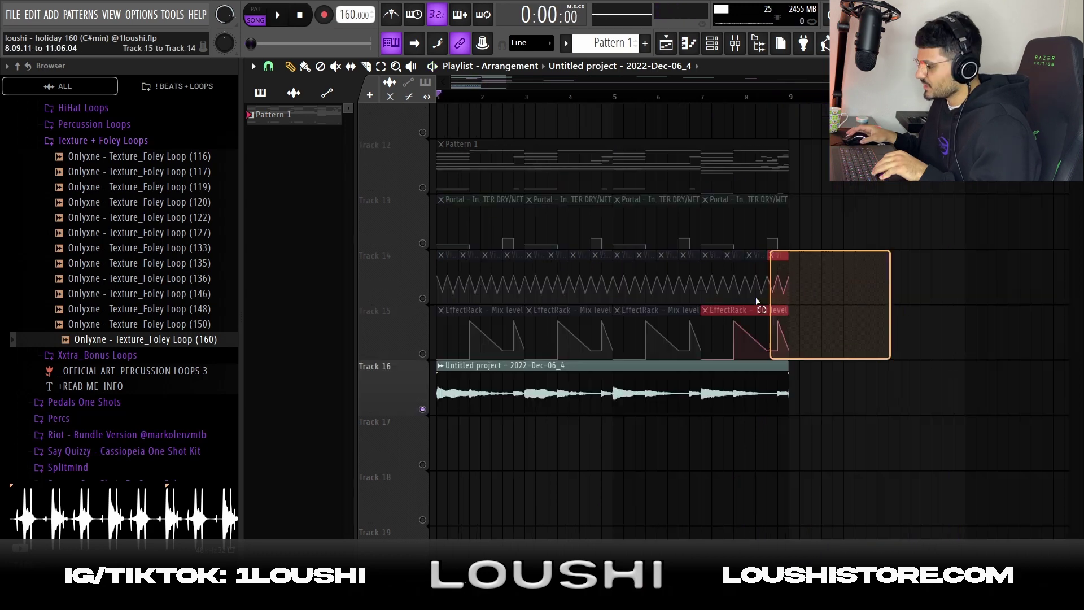
drag(757, 303, 367, 180)
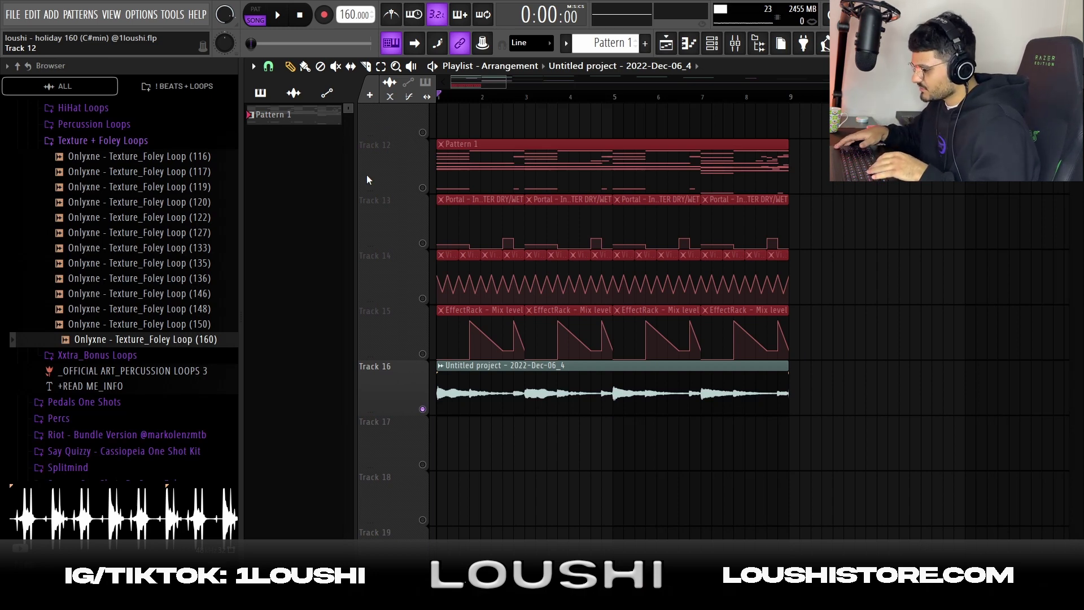
key(Delete)
scroll(728, 523, down, 3)
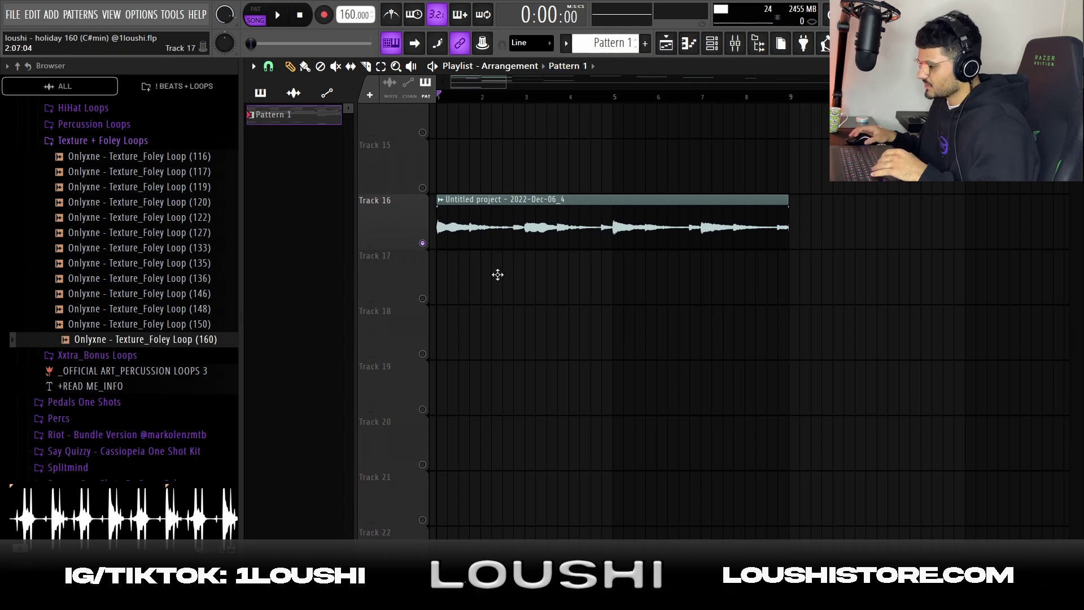
Place Pattern 1 at the start of Track 17, enable the track and open Analog Lab V #2 with the ELEVATE preset
drag(498, 273, 394, 281)
click(423, 299)
key(F6)
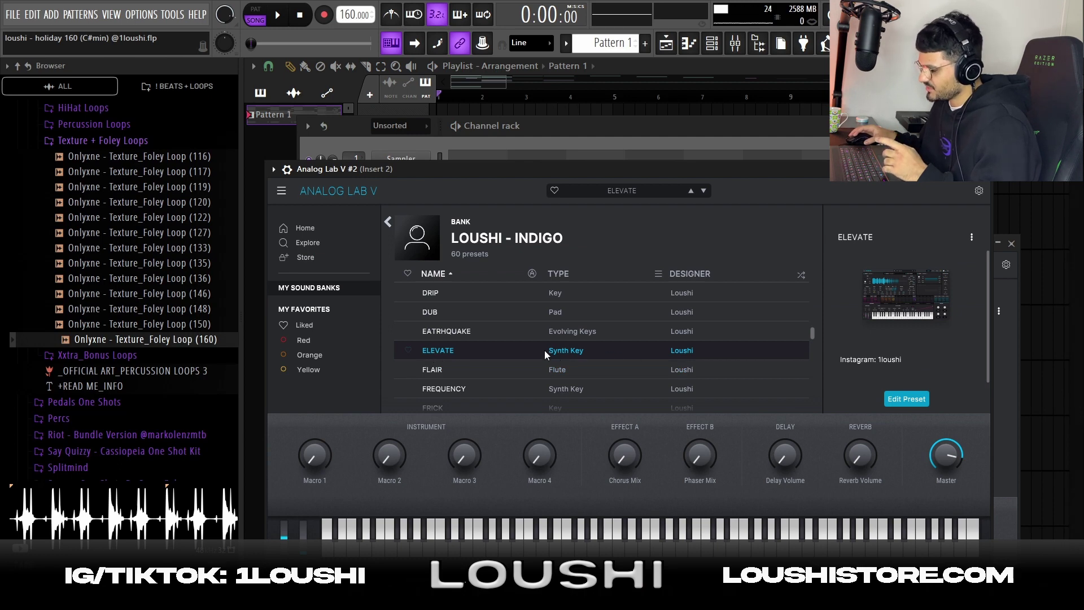
Review the counter-melody notes in Analog Lab V #2's piano roll, selecting and deselecting the repeating E5 notes
key(F7)
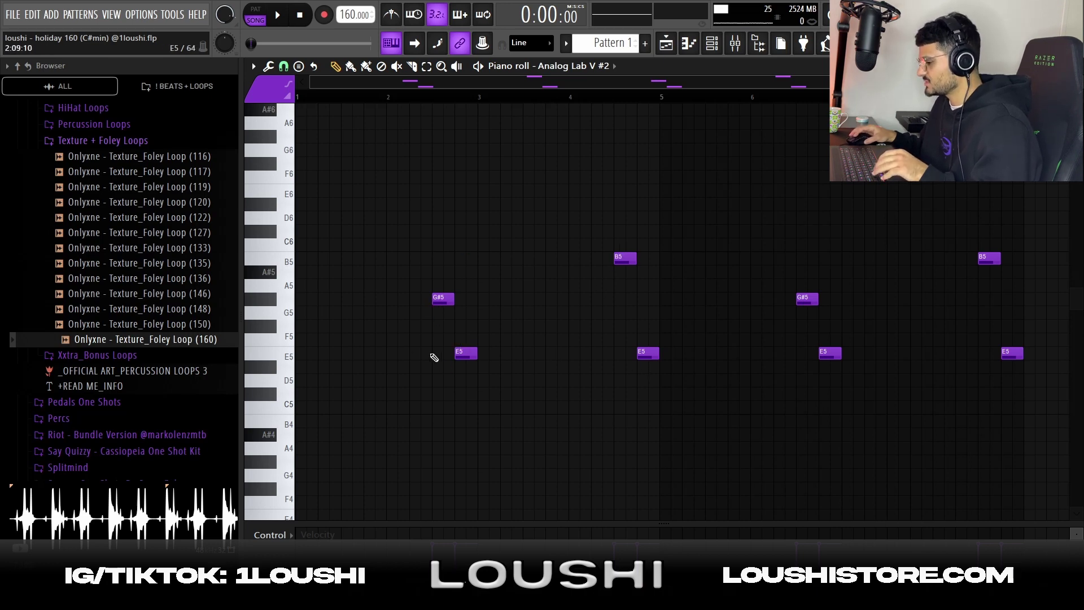
drag(391, 346, 1029, 371)
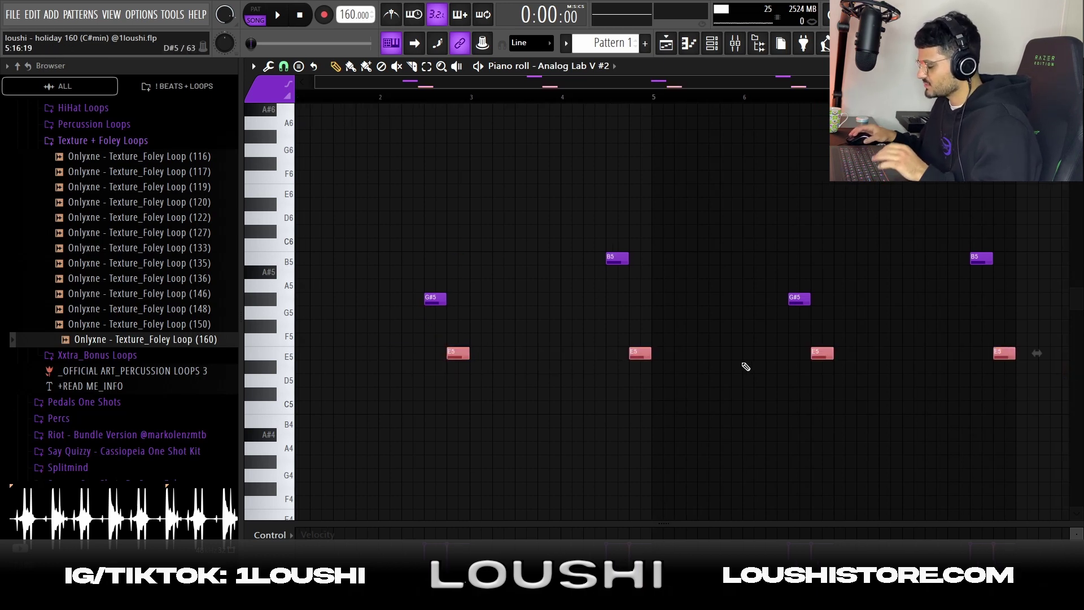
key(ctrl+d)
scroll(591, 263, down, 1)
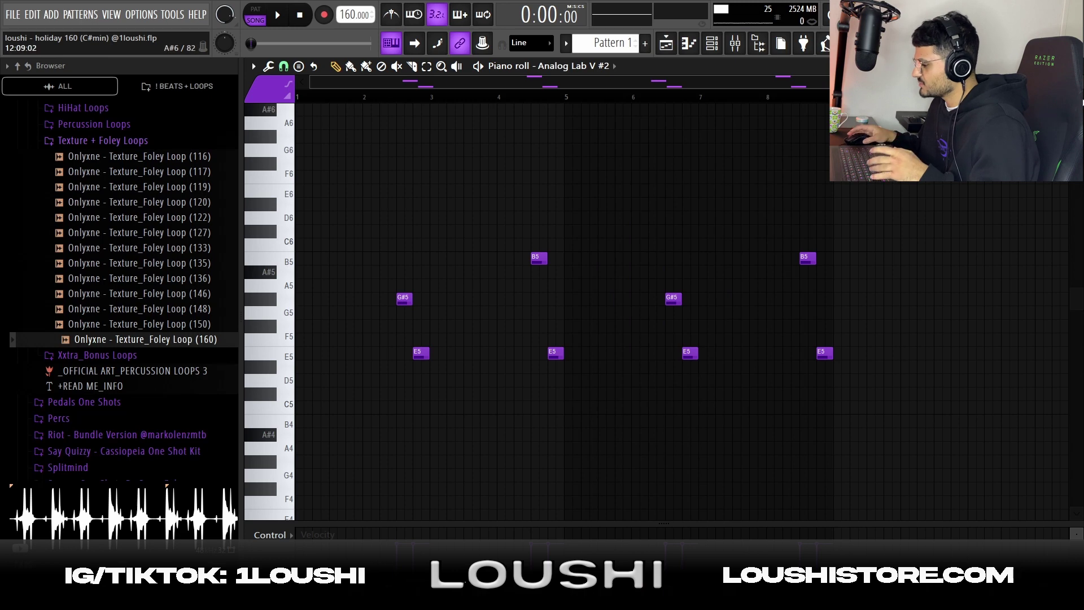
Play the song with the chord audio and Pattern 1 while following the Analog Lab V #2 notes in the piano roll
click(1078, 66)
key(space)
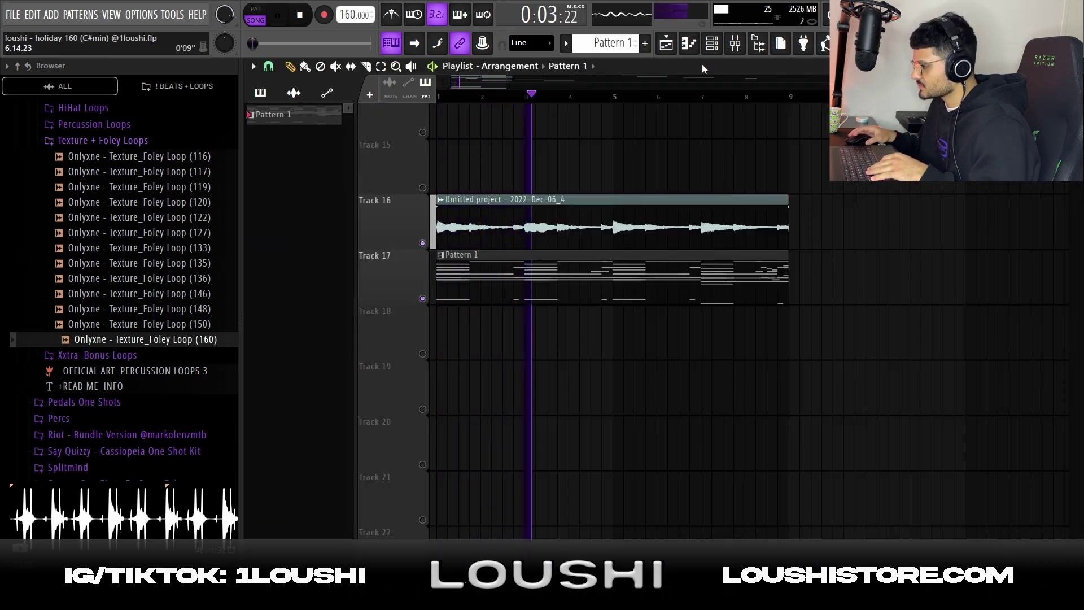
click(712, 43)
click(588, 201)
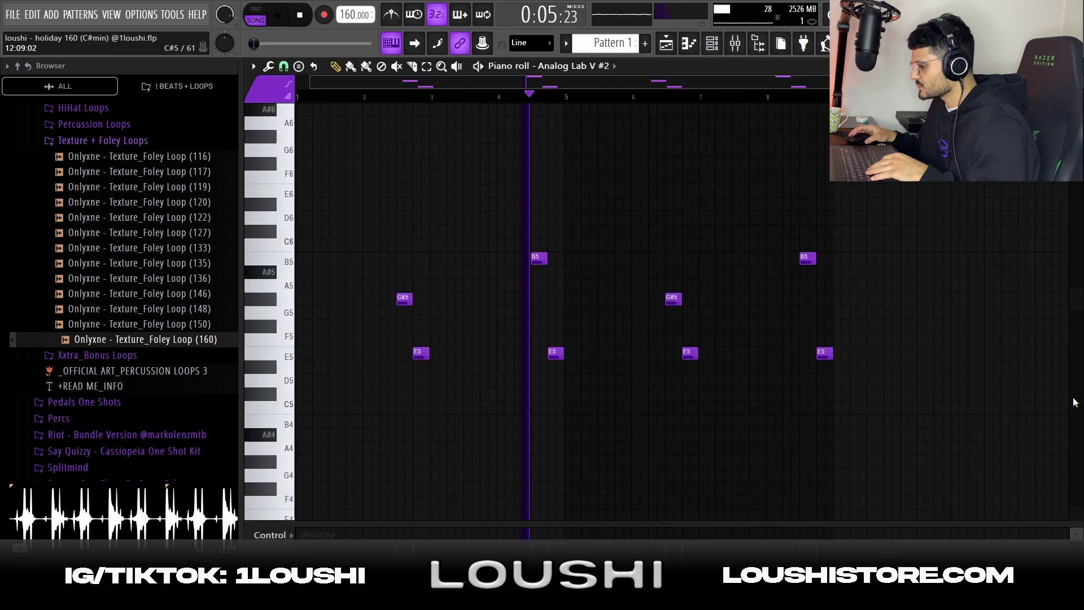
scroll(985, 324, down, 2)
scroll(985, 324, down, 2)
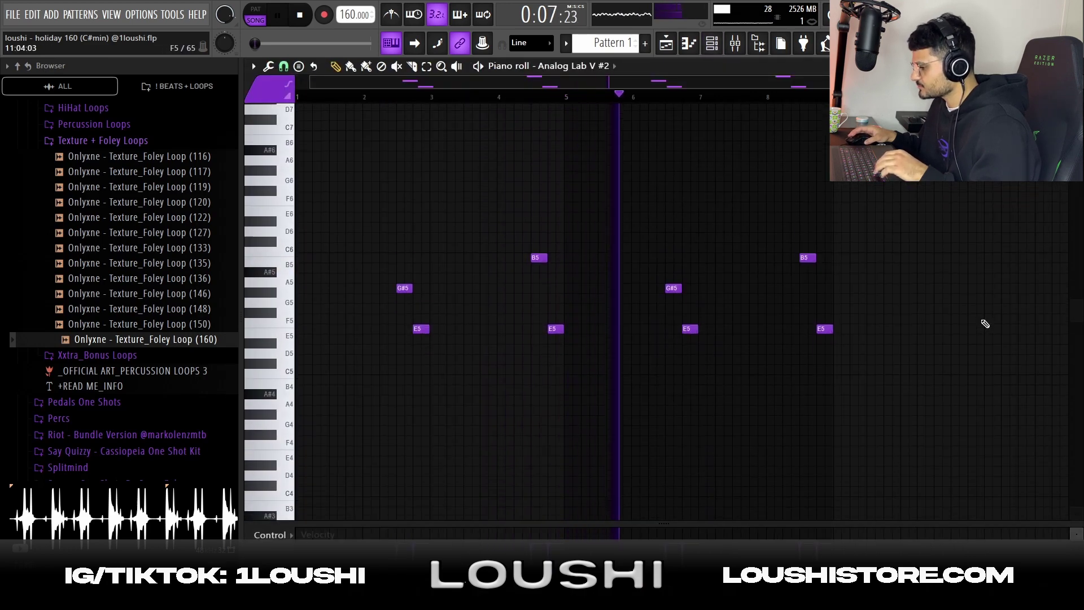
scroll(985, 324, up, 1)
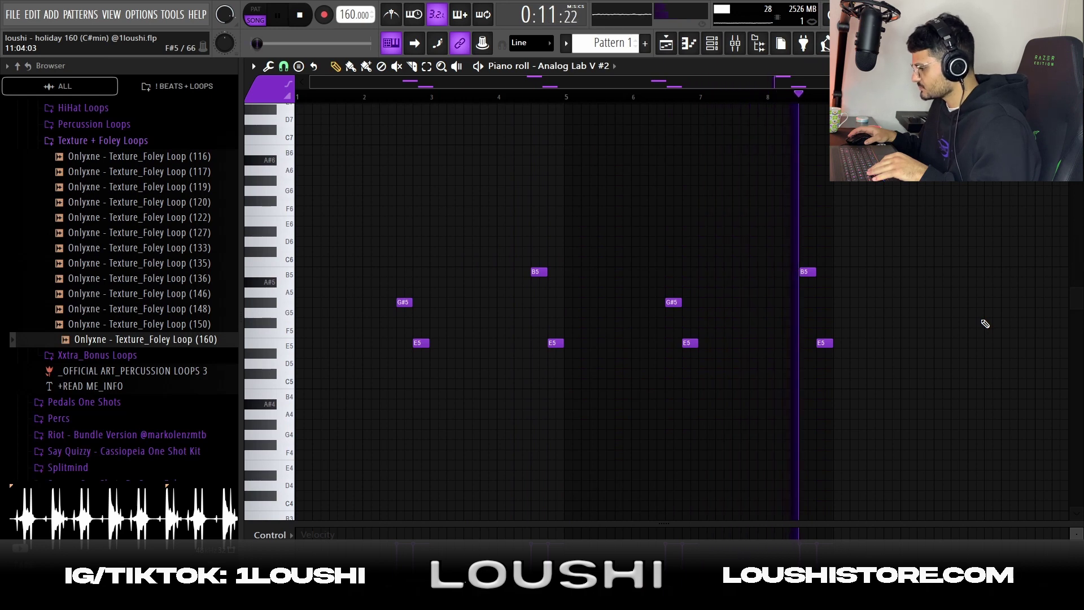
key(space)
Review the ValhallaVintageVerb settings and the Fruity parametric EQ 2 curve on mixer Insert 2, and return to the playlist
key(F7)
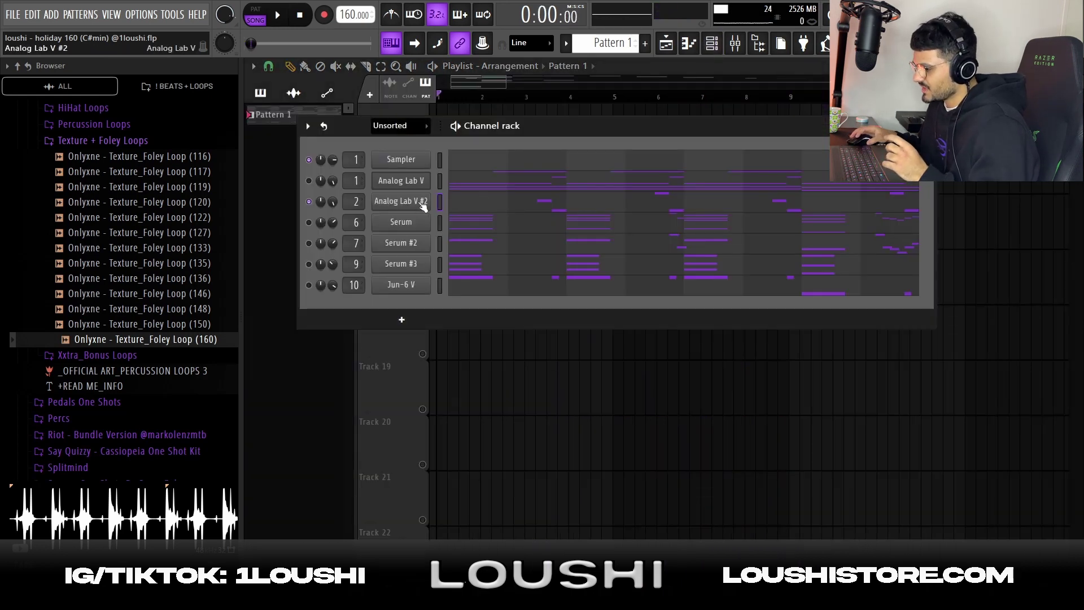
key(F9)
click(988, 109)
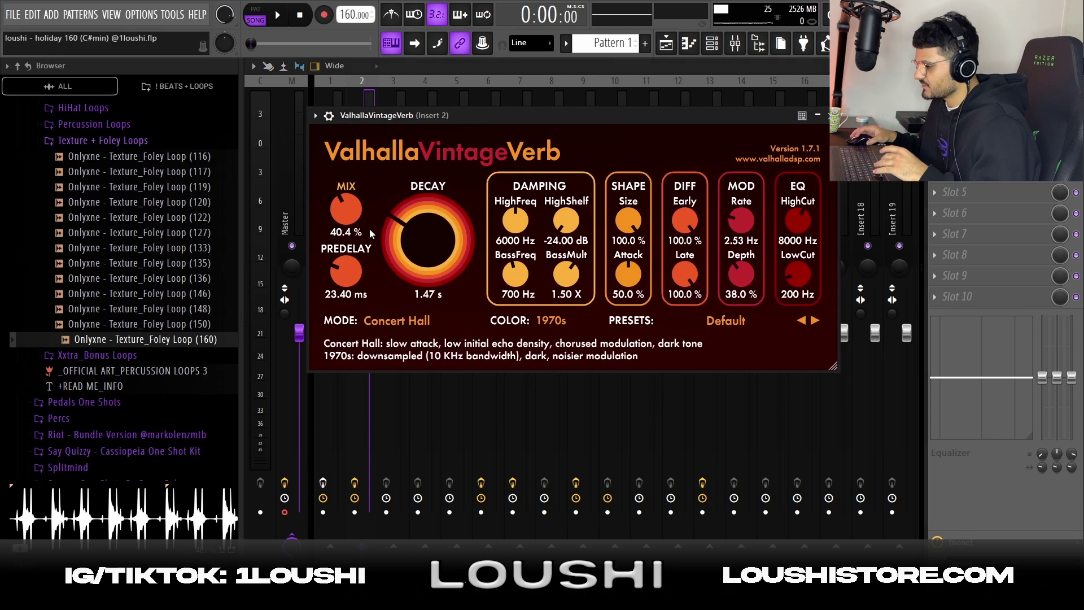
click(989, 108)
click(988, 130)
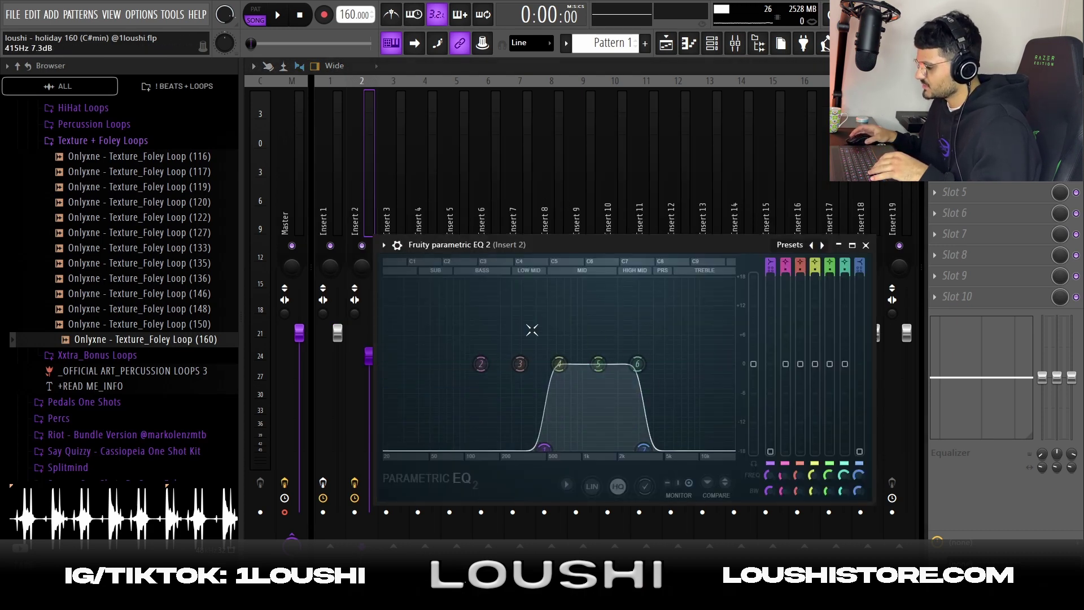
key(F5)
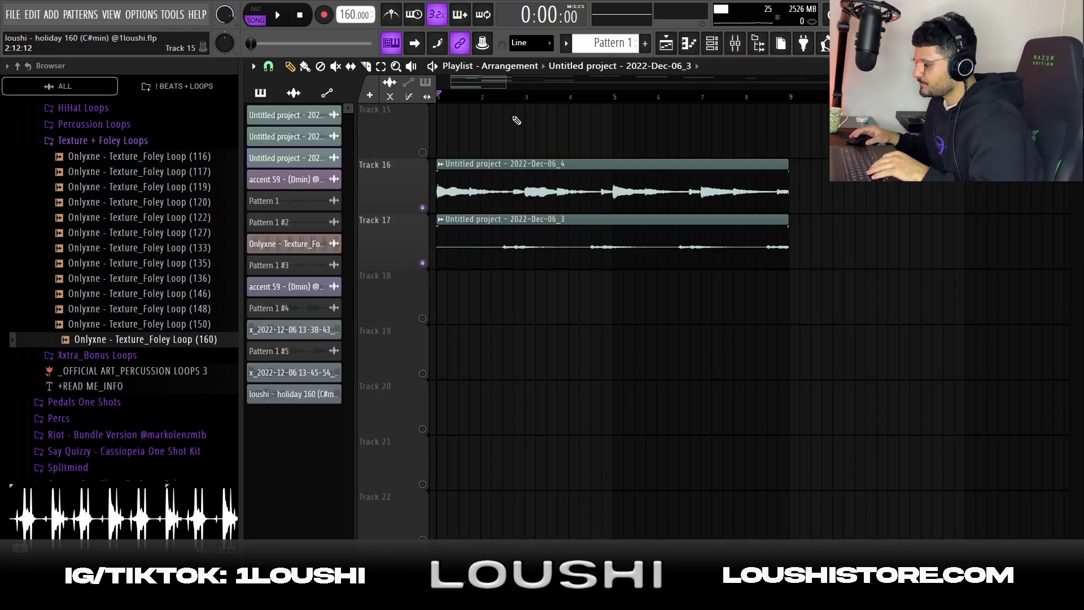
Locate the accent 59 - (Dmin) sample in the browser and place it on Track 18 at bar 5
drag(511, 100, 344, 111)
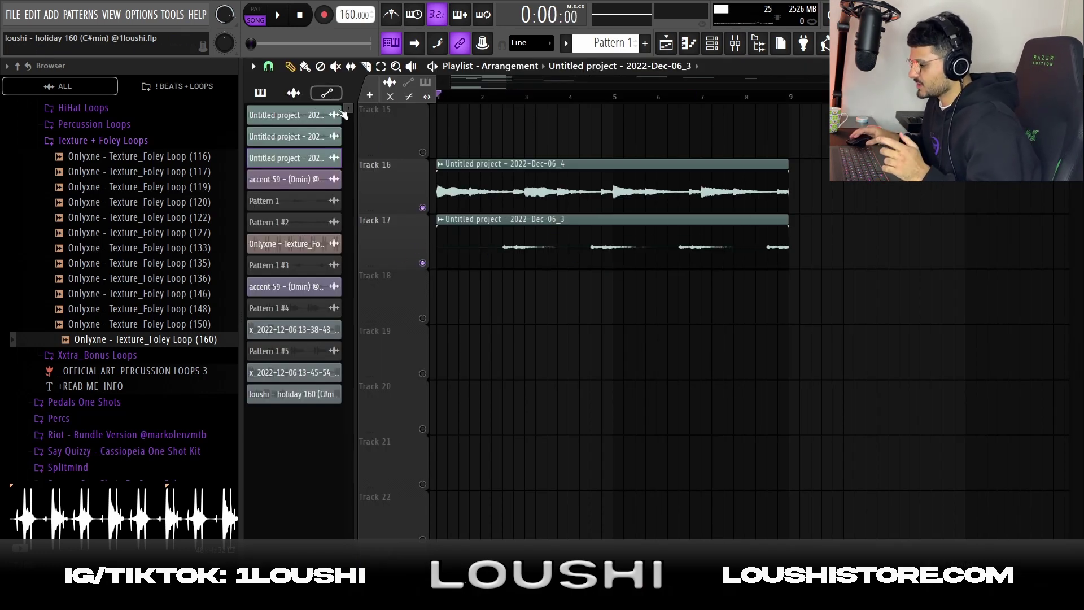
click(305, 179)
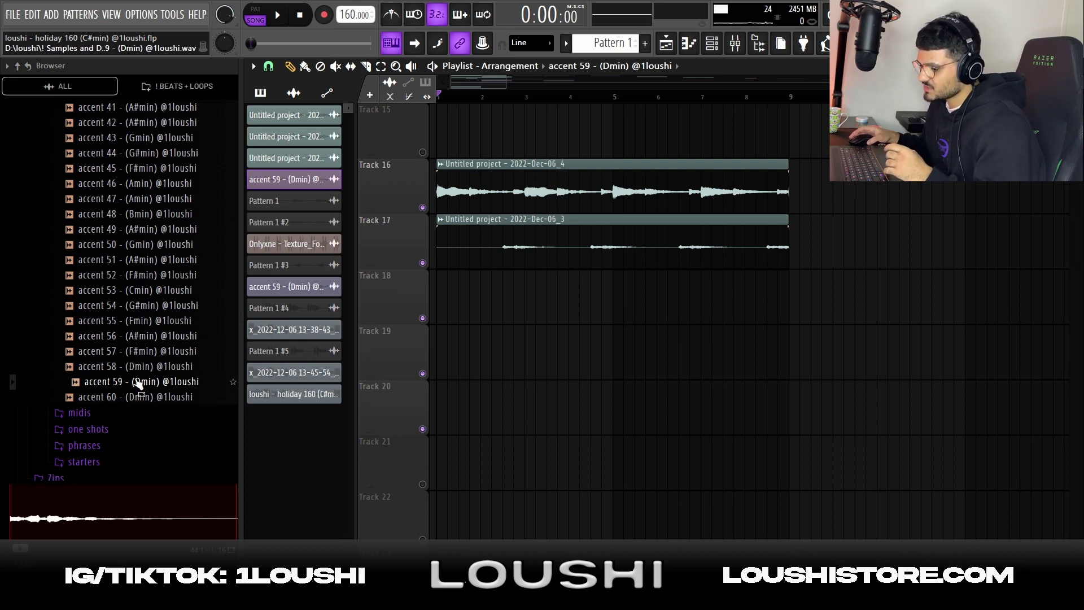
click(110, 387)
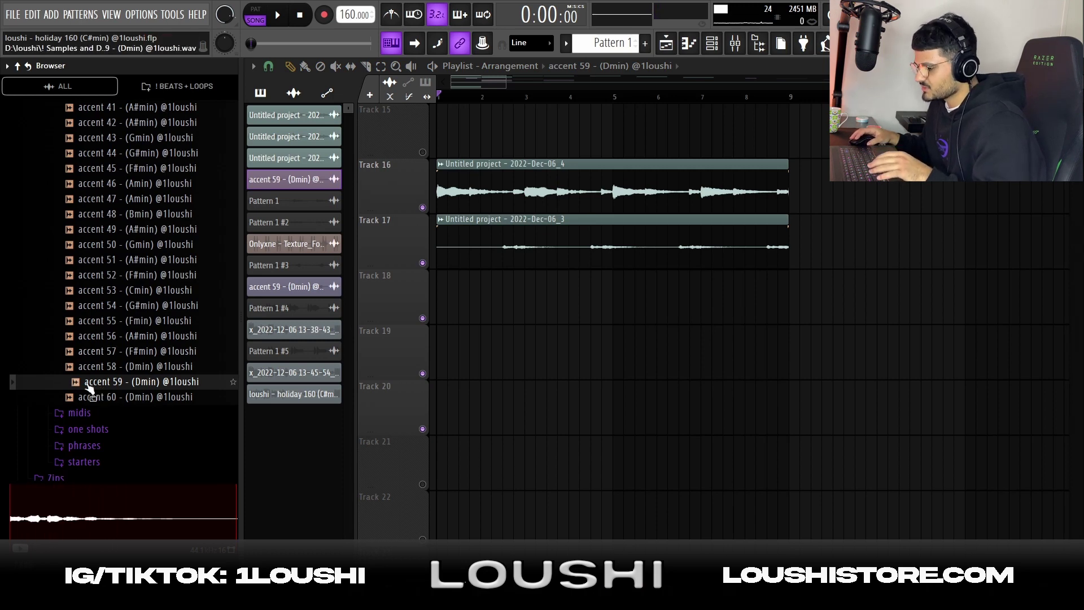
drag(90, 387, 614, 284)
Check the accent 59 clip's time stretching settings and try a second copy at bar 1 of Track 18
double_click(649, 287)
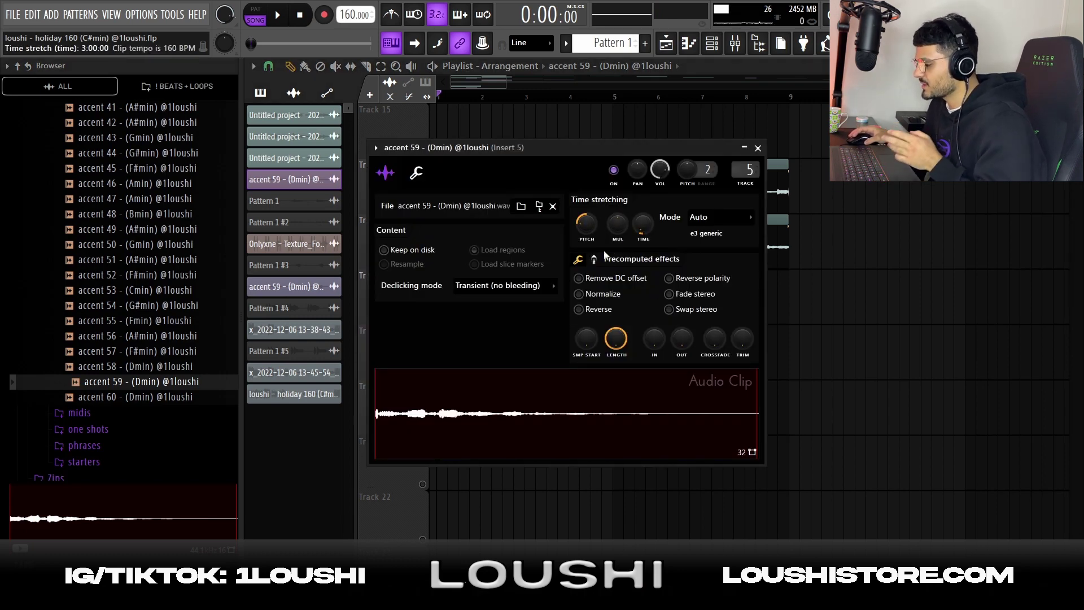
click(758, 148)
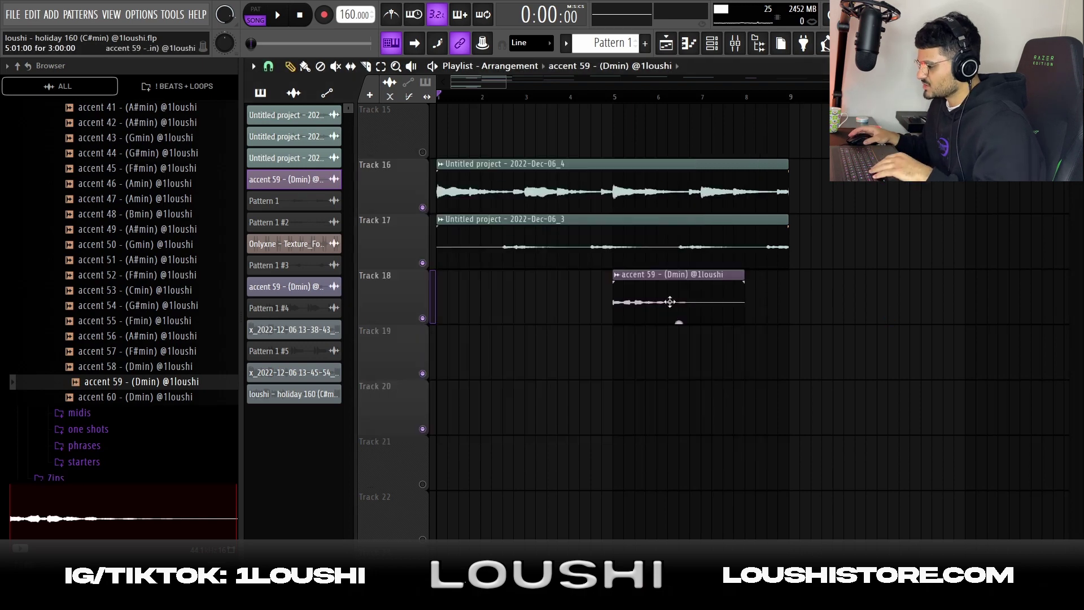
click(444, 291)
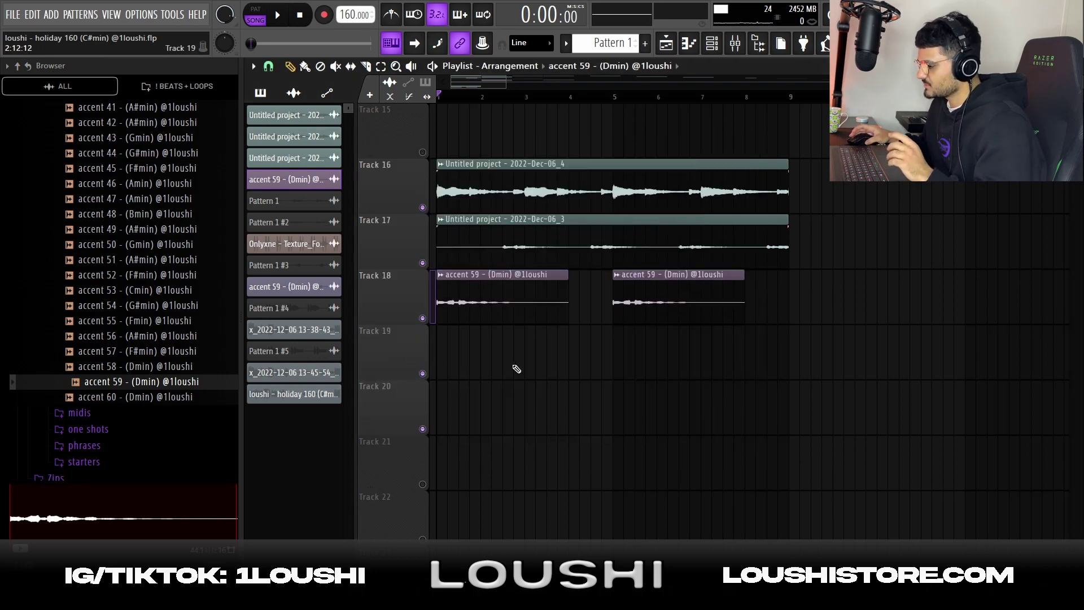
right_click(510, 310)
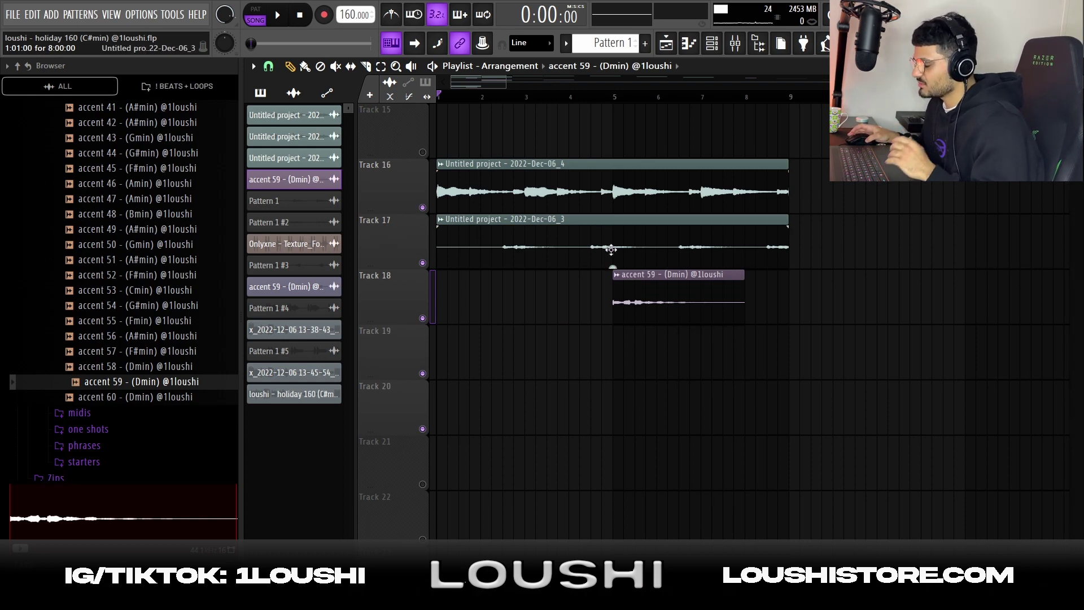
Play the arrangement from bar 5 to hear the accent 59 sample together with the chord and melody audio
click(622, 97)
key(space)
key(space)
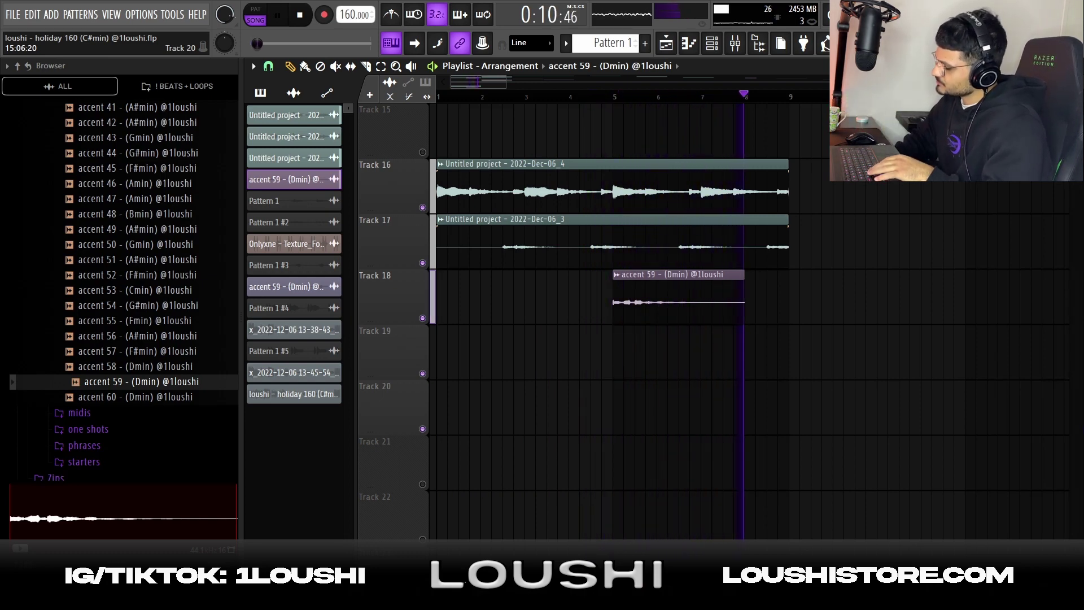
key(space)
drag(615, 161, 647, 327)
key(ctrl+d)
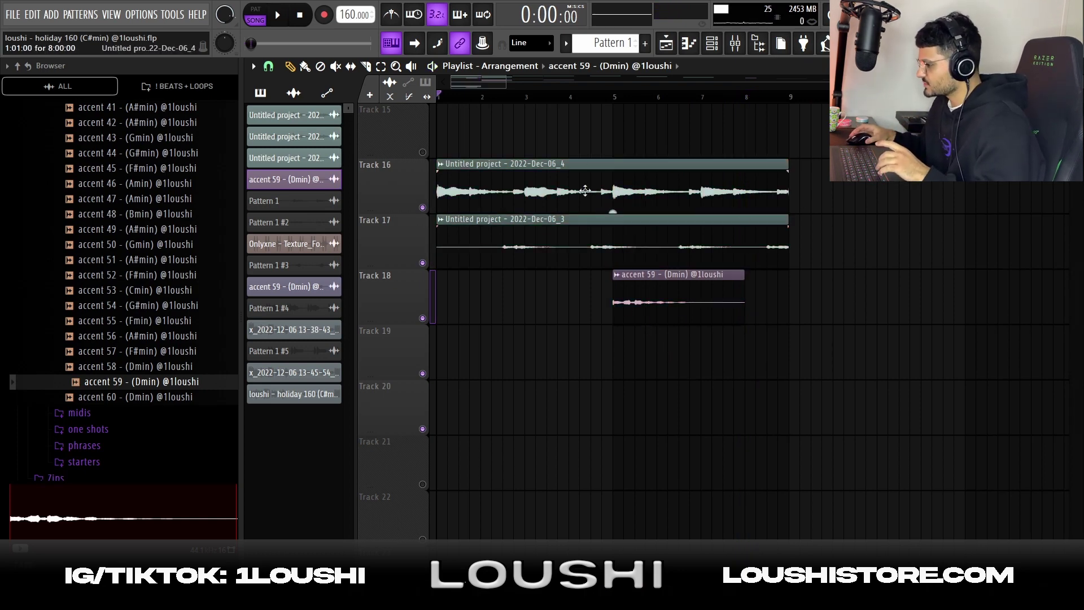
Place Pattern 1 on Track 19 at bar 1 of the playlist
ctrl+scroll(615, 170, down, 3)
scroll(491, 198, down, 1)
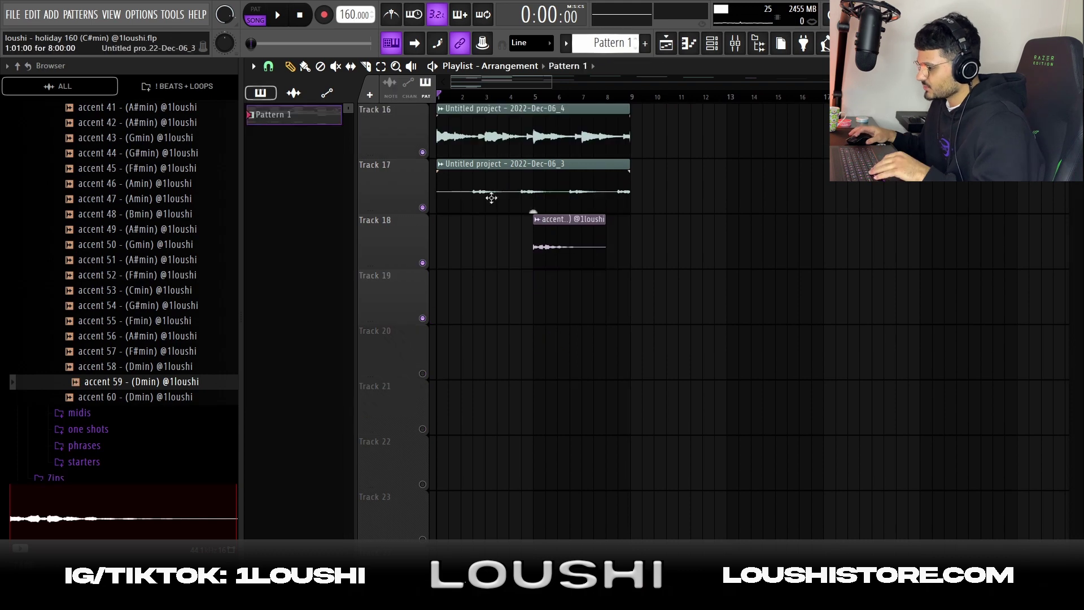
drag(554, 290, 462, 291)
Open the Serum instrument on Insert 6 and look at its KEY - HOLD preset and the preset bank list
click(711, 44)
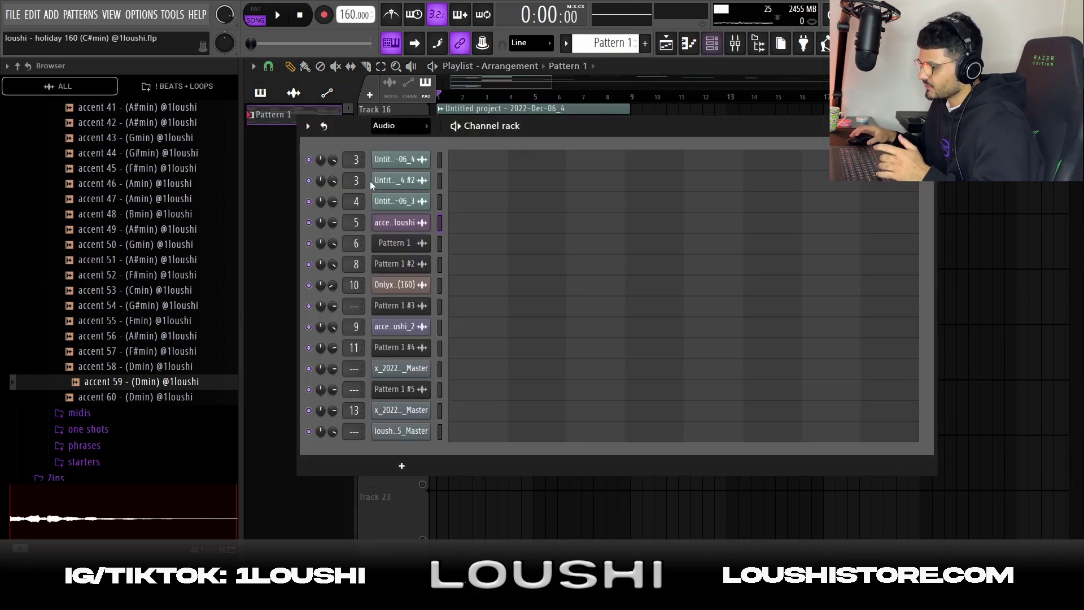
scroll(390, 127, down, 2)
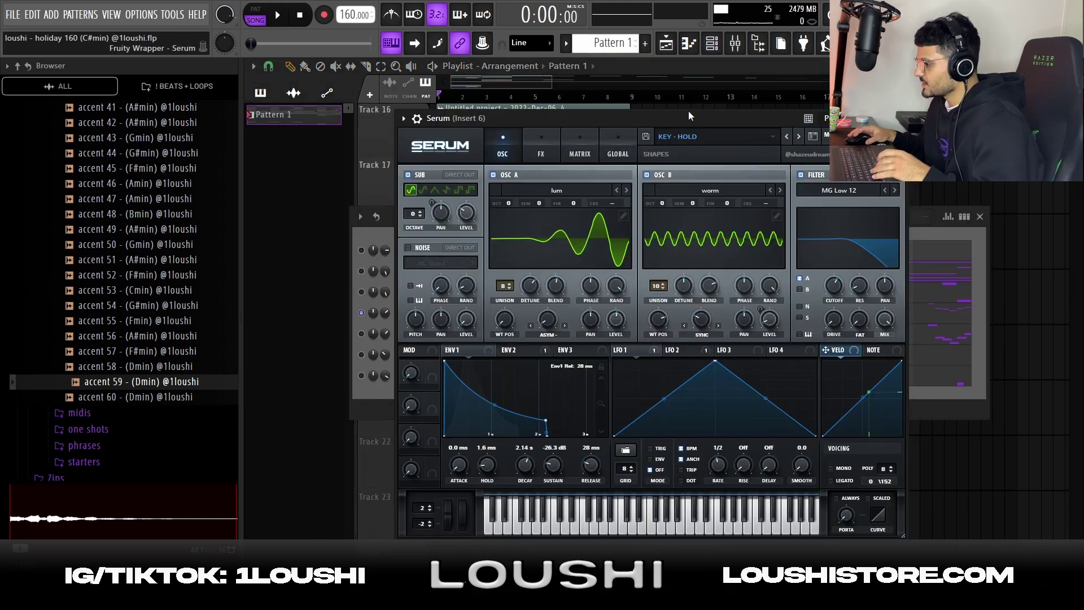
mouse_move(689, 112)
mouse_down()
mouse_move(665, 236)
mouse_move(676, 127)
mouse_up()
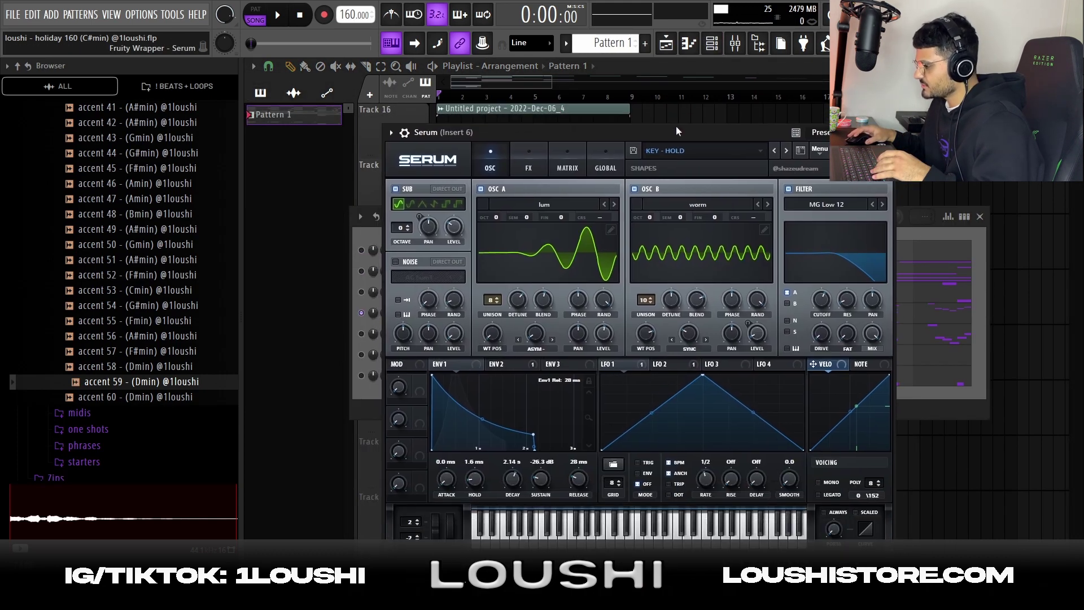
click(694, 150)
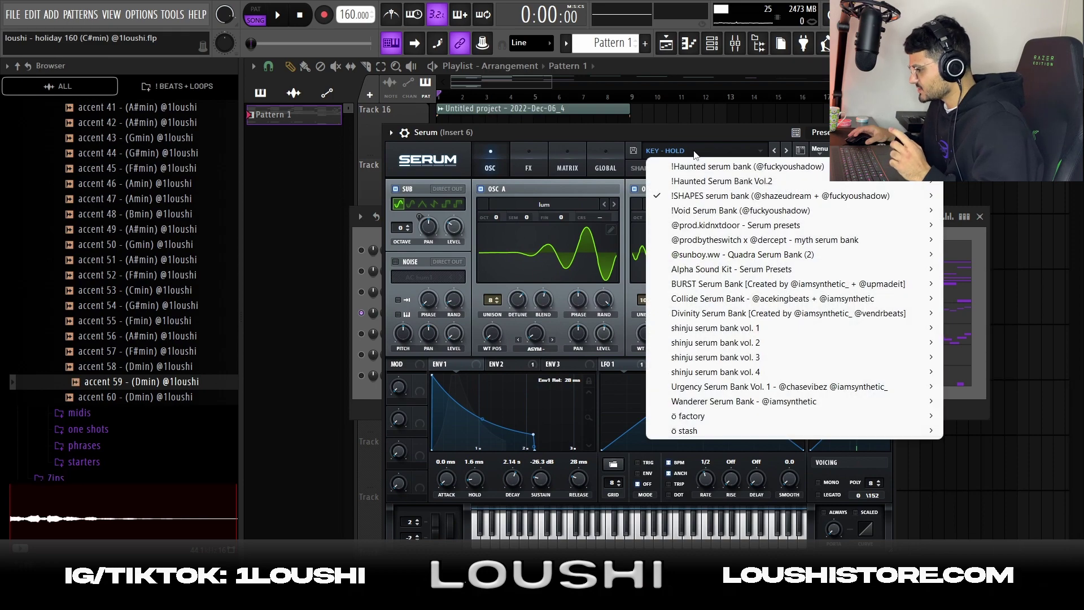
mouse_move(660, 198)
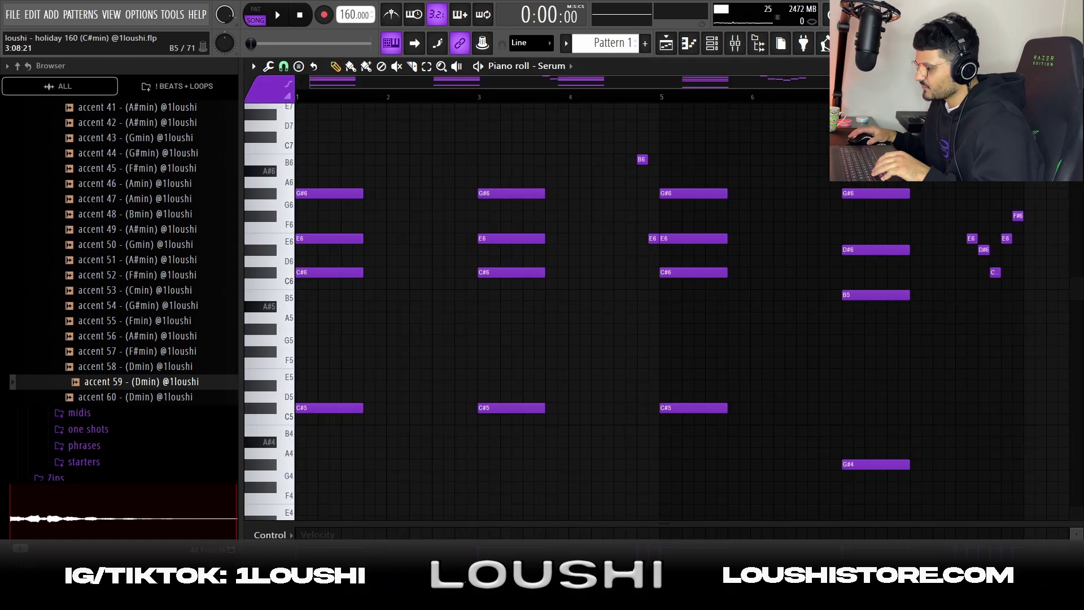
Highlight the upper chord notes in the Serum piano roll, then the low C#5 and G#4 bass notes
scroll(527, 302, down, 1)
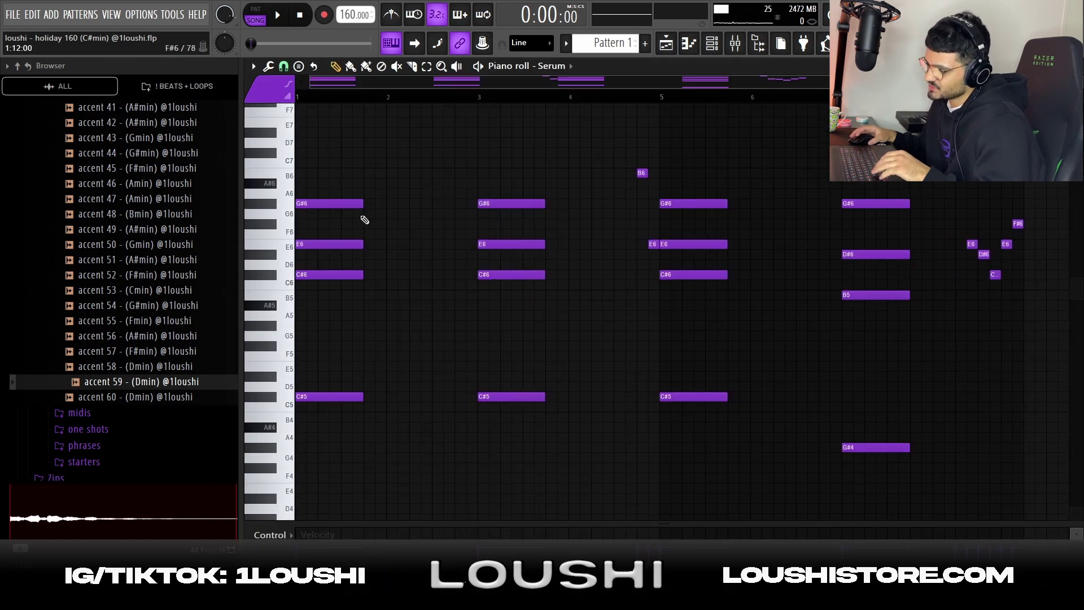
drag(330, 167, 497, 319)
drag(690, 161, 733, 277)
drag(866, 191, 878, 319)
key(ctrl+d)
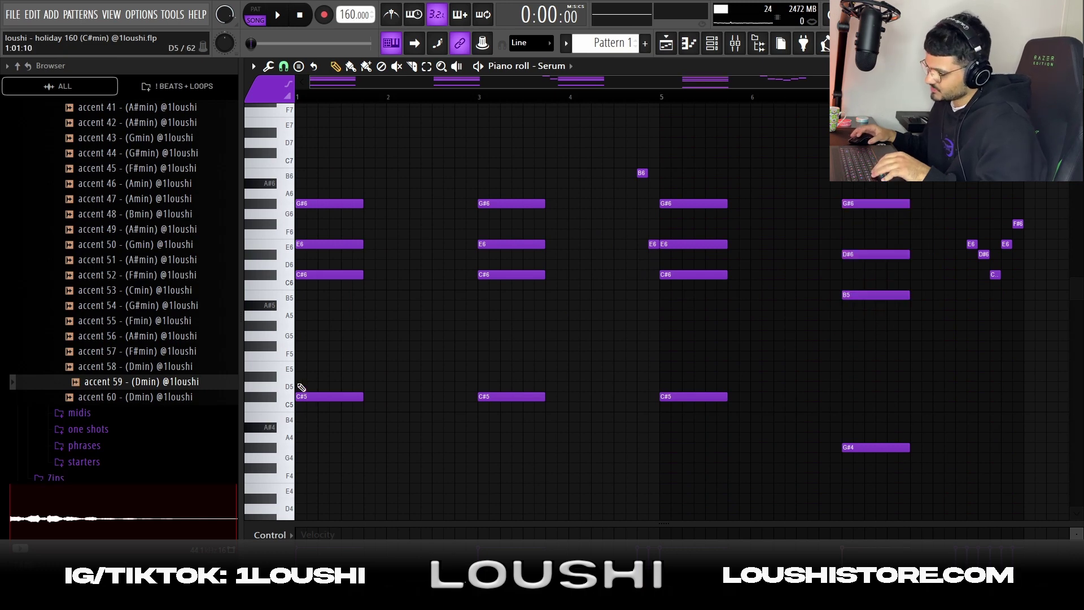
drag(319, 350, 857, 462)
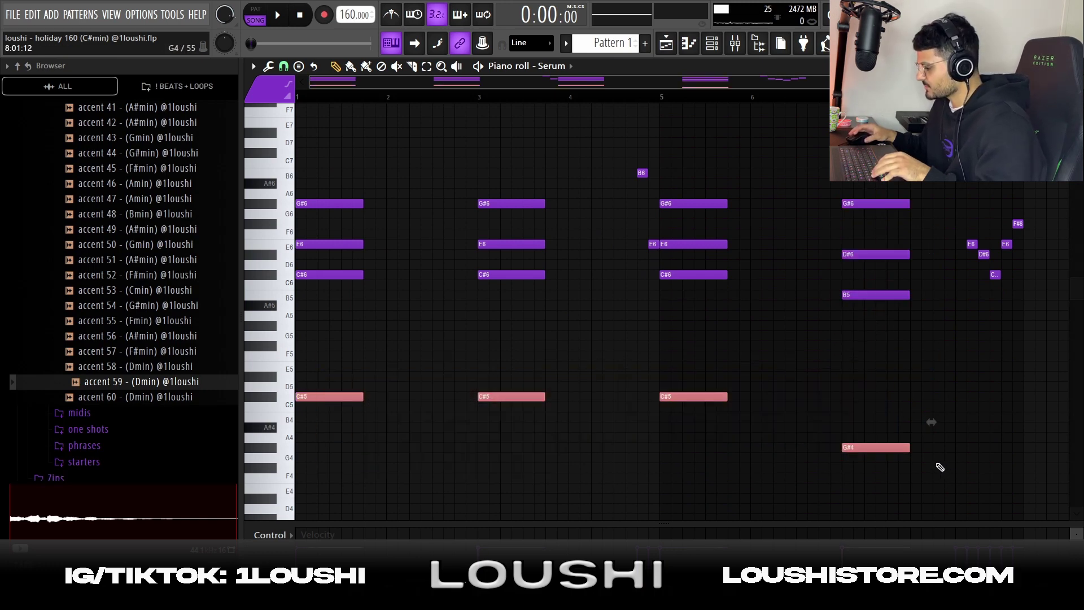
scroll(807, 424, up, 3)
key(ctrl+d)
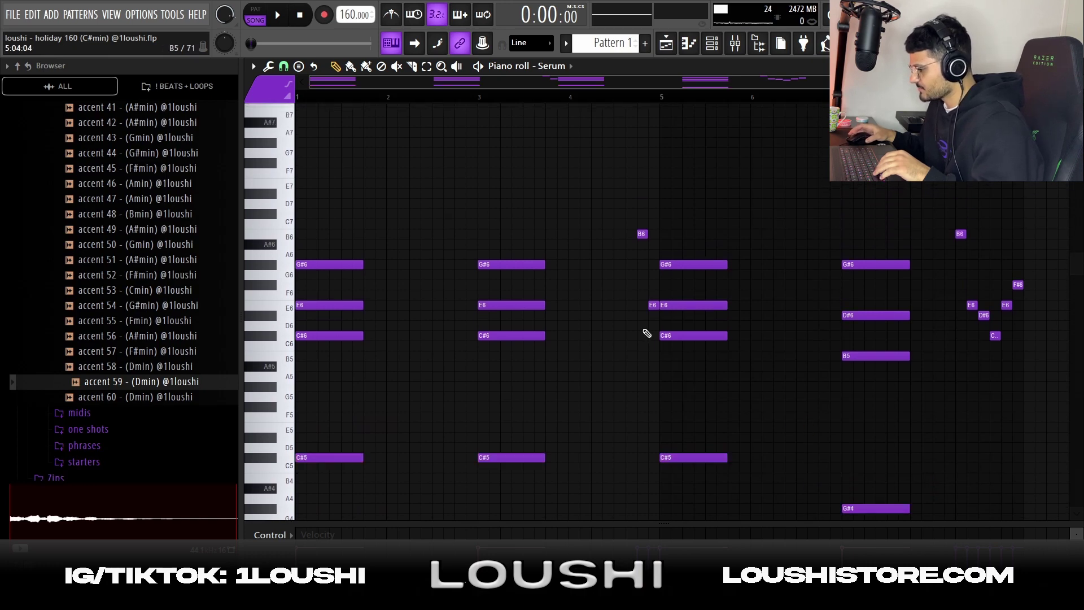
Highlight the short melody notes before bar 5 and in bar 8 of the Serum part, then clear the selection
drag(592, 210, 655, 328)
drag(944, 210, 1025, 342)
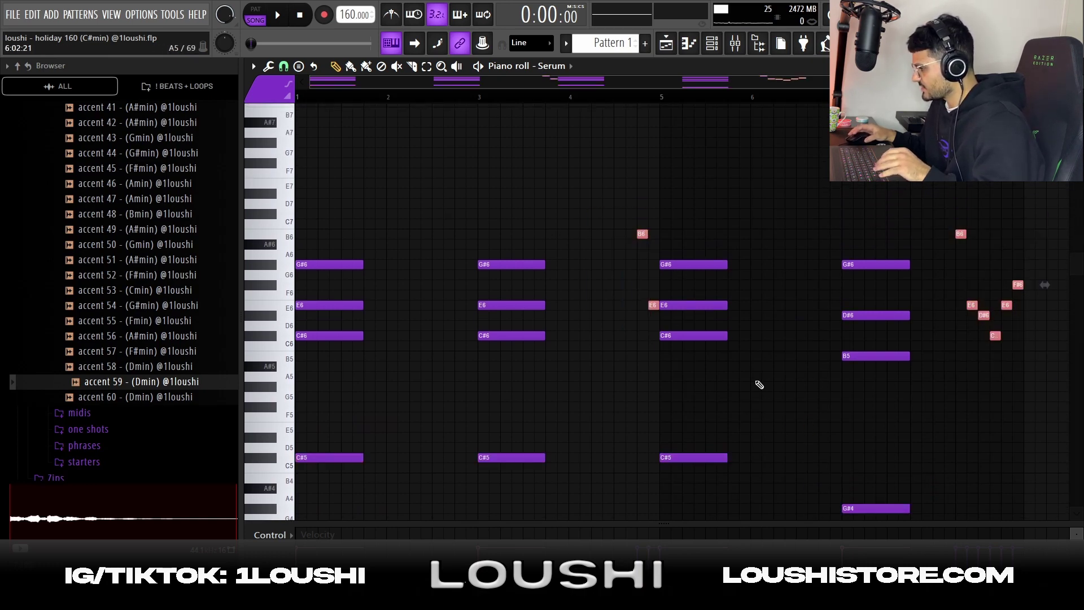
scroll(781, 302, down, 2)
ctrl+scroll(734, 208, down, 3)
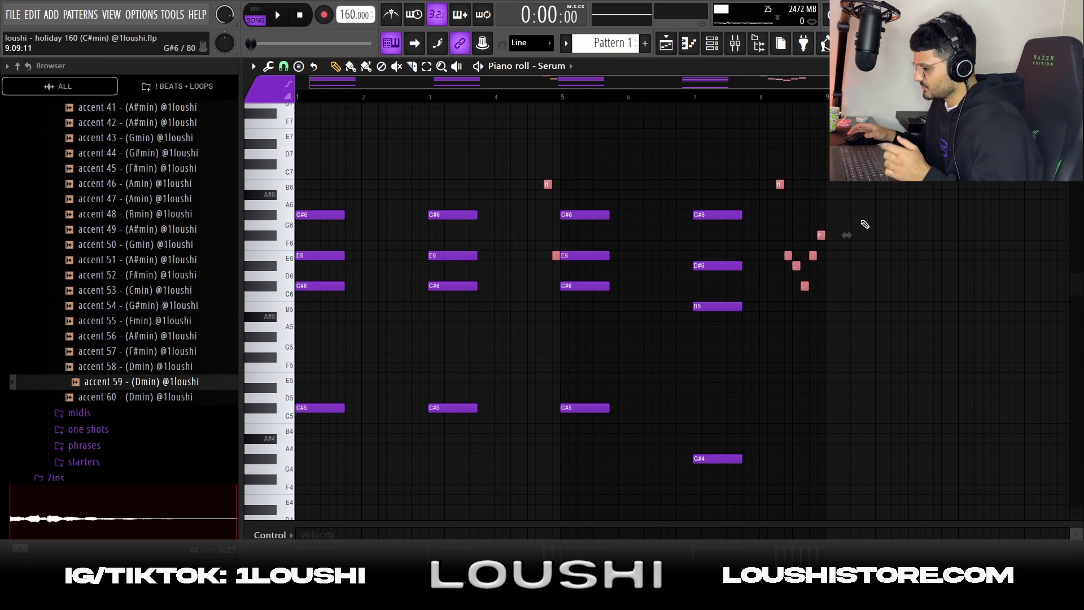
key(ctrl+d)
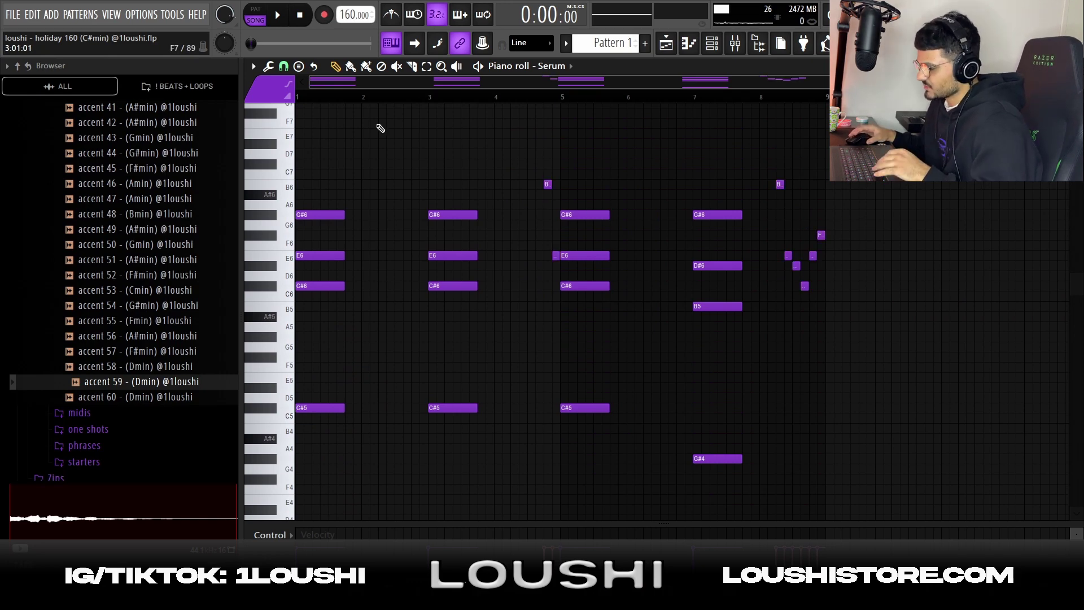
Play the Serum part through to bar 8 and highlight its first two chords
click(478, 66)
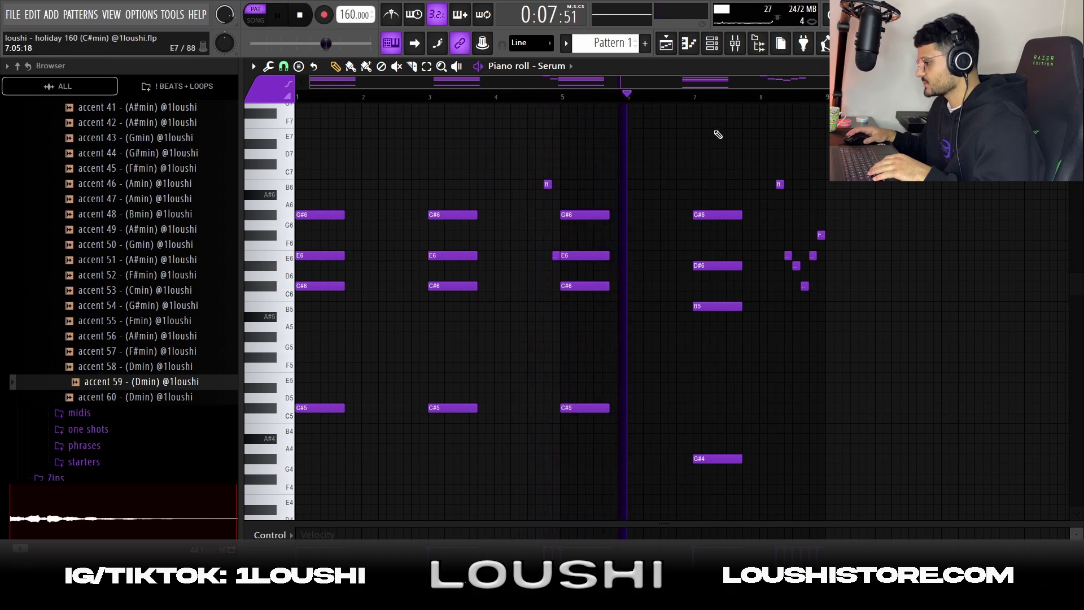
scroll(757, 85, down, 1)
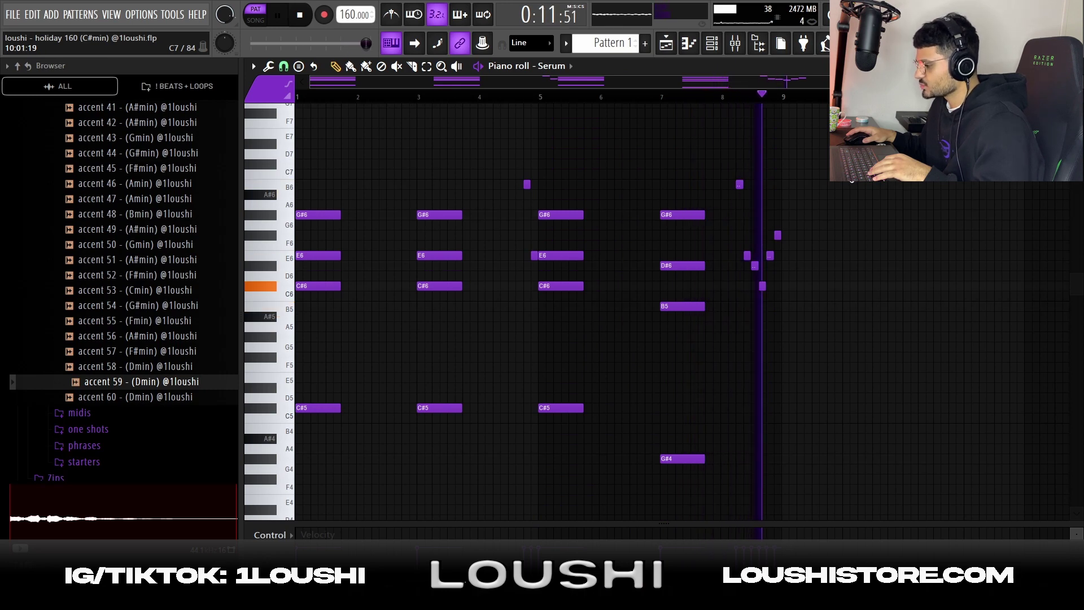
key(space)
drag(308, 160, 504, 413)
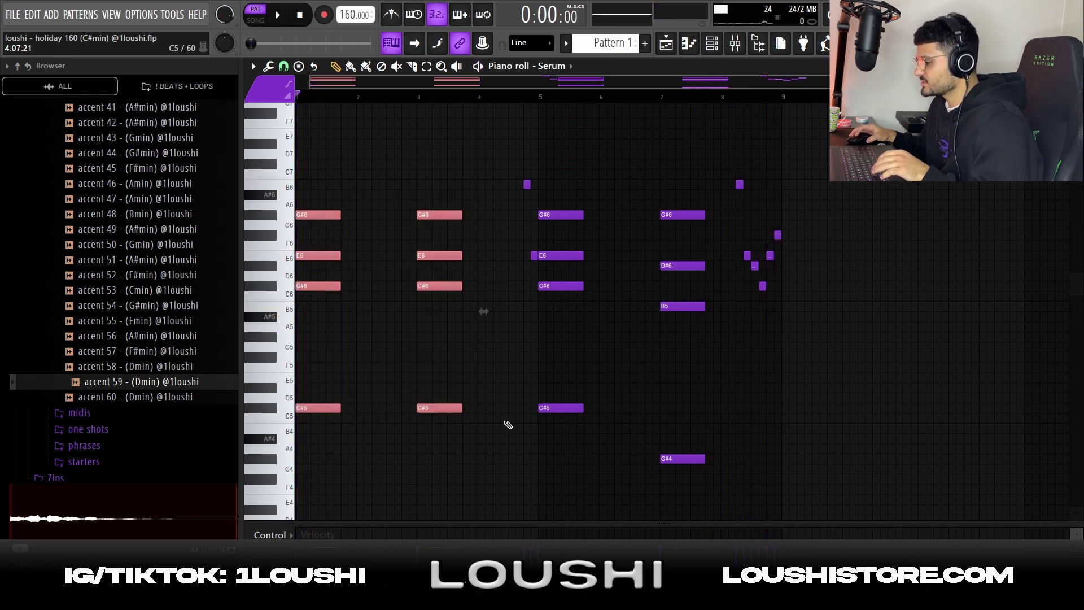
click(509, 403)
Highlight the first G#5, E5 and C#5 chord in the Analog Lab V piano roll and listen to the part
click(336, 214)
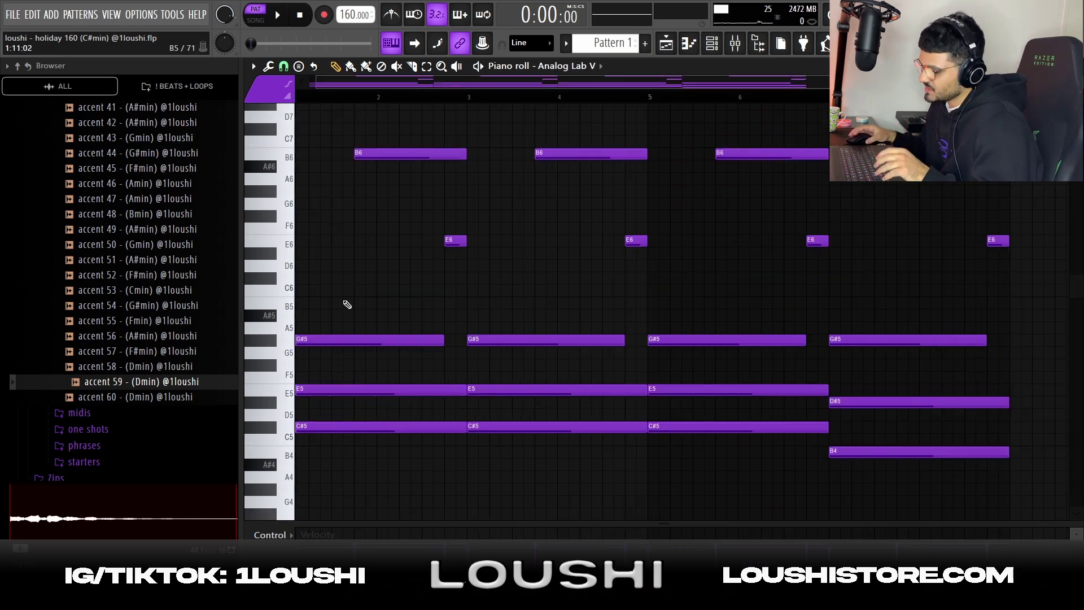
drag(347, 305, 353, 426)
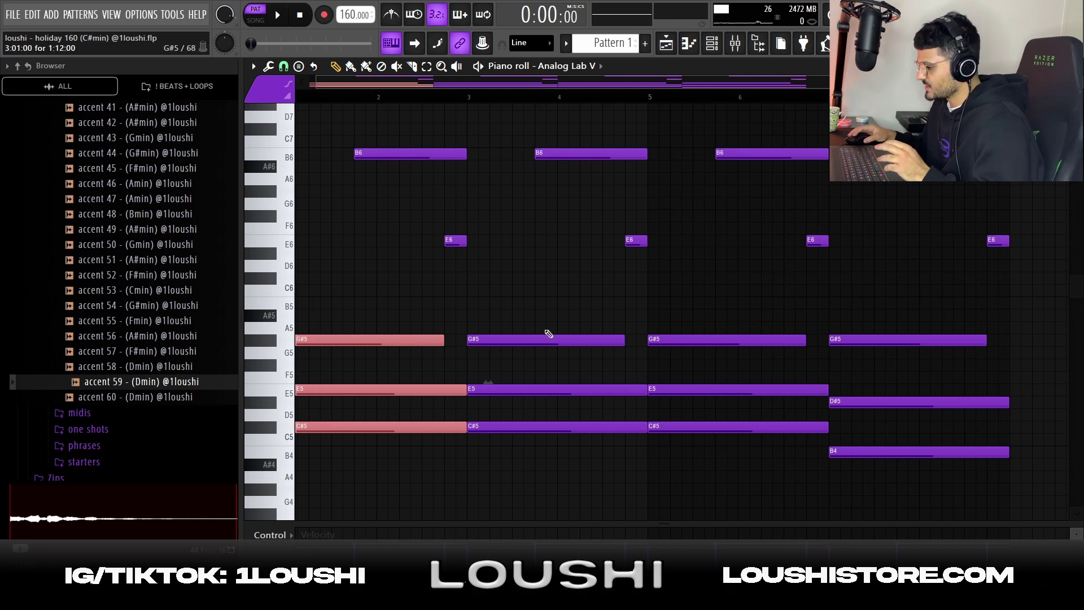
key(ctrl+d)
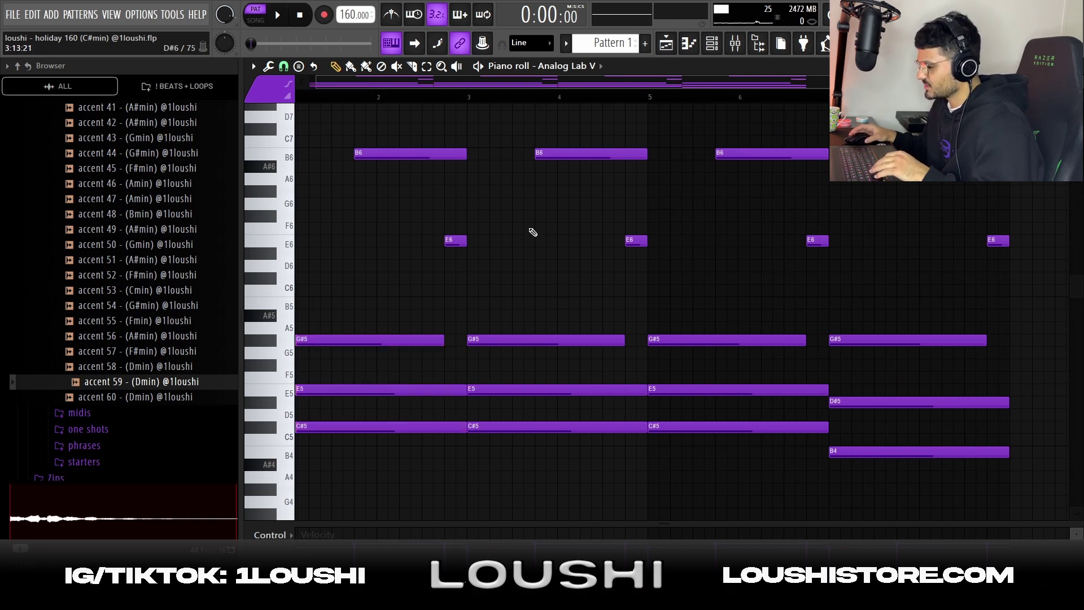
click(481, 66)
click(481, 66)
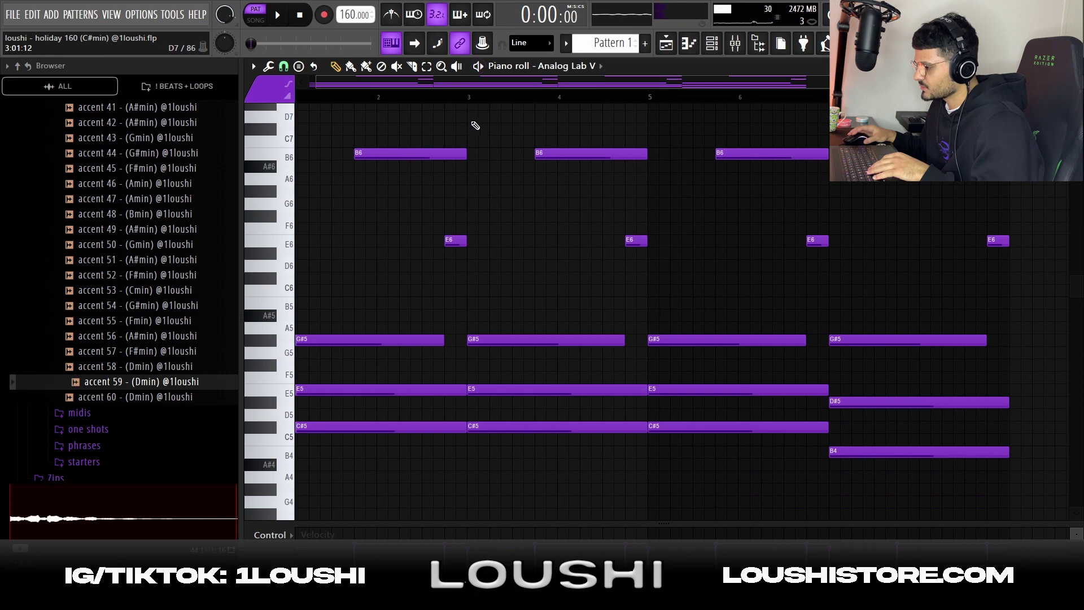
Try the first Analog Lab V chord without its B6 and E6 notes, then undo both deletions
right_click(404, 160)
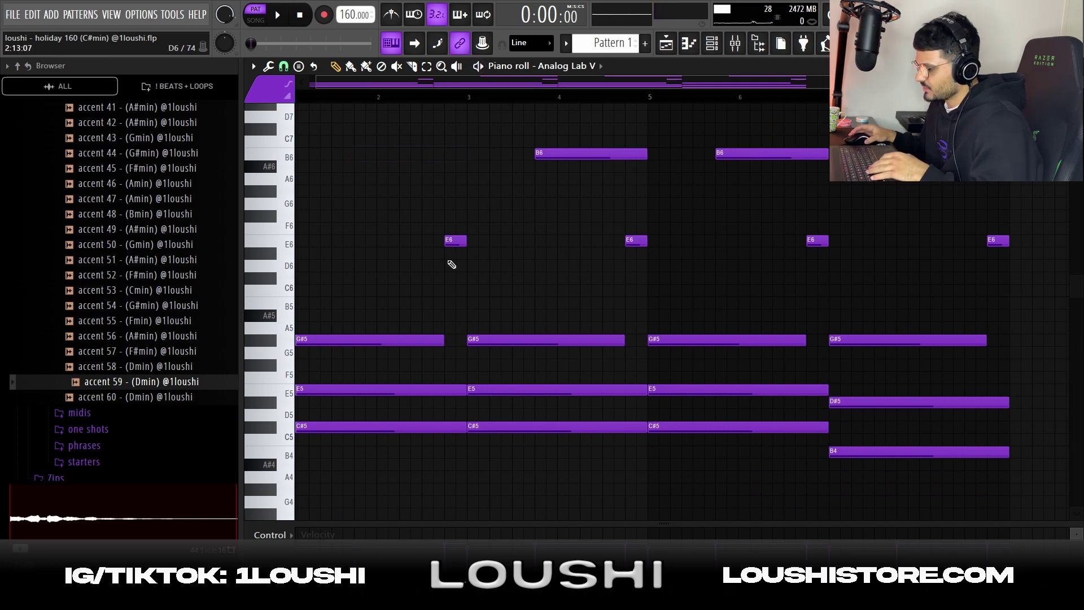
key(space)
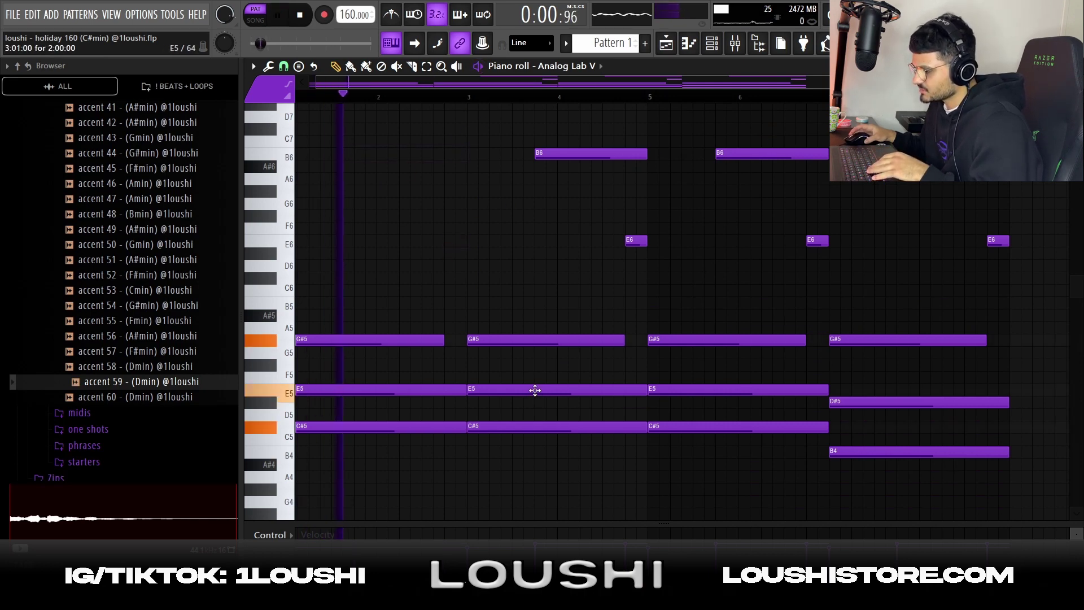
key(space)
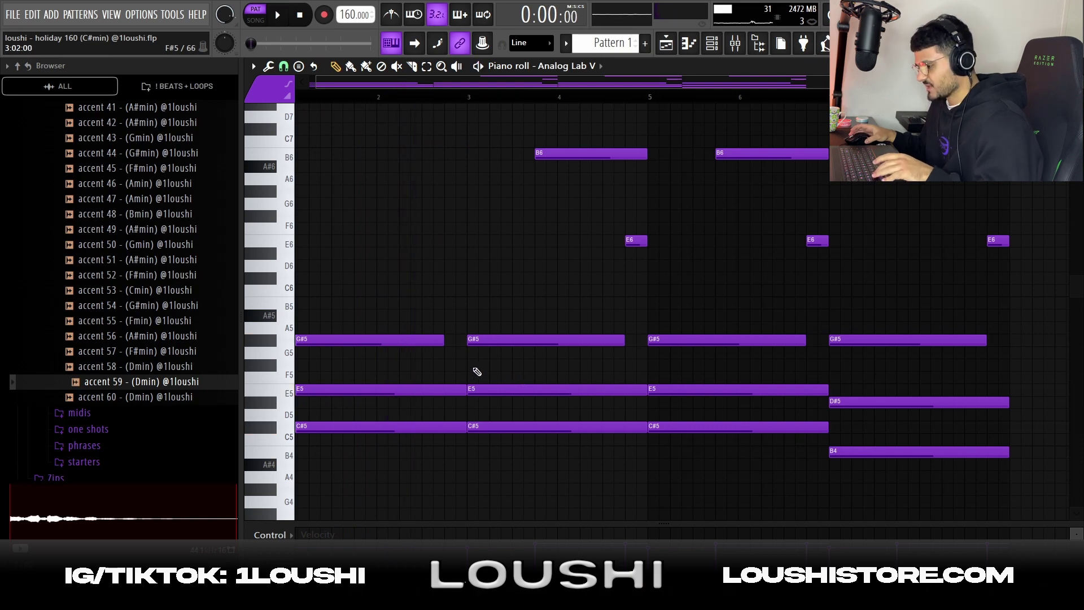
key(ctrl+z)
key(ctrl+z)
Return to the Serum piano roll, highlight its first two chords and play them for comparison
click(1073, 66)
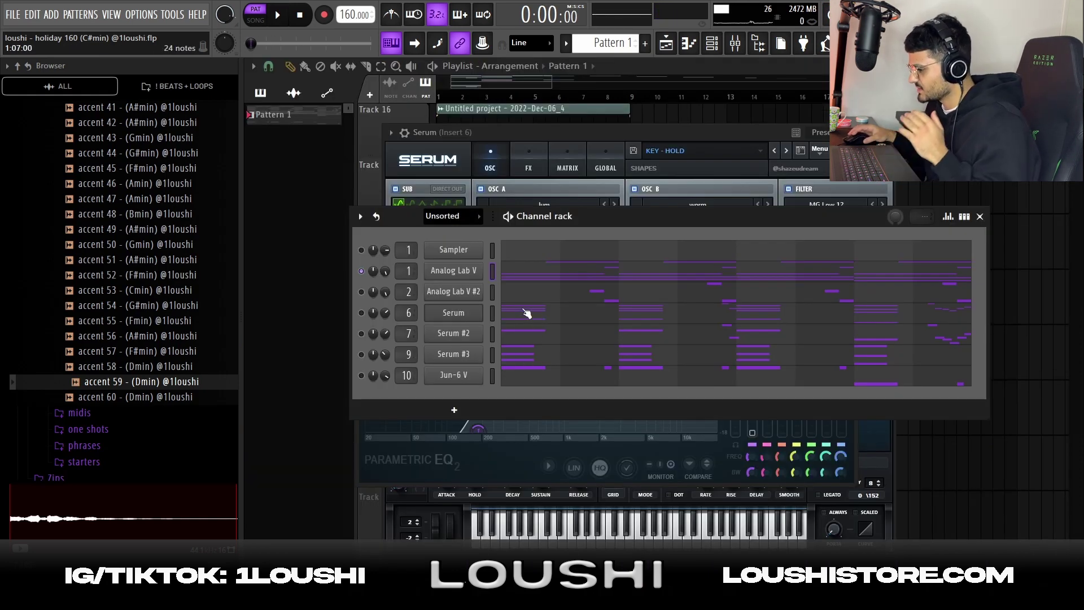
key(F7)
drag(316, 162, 443, 447)
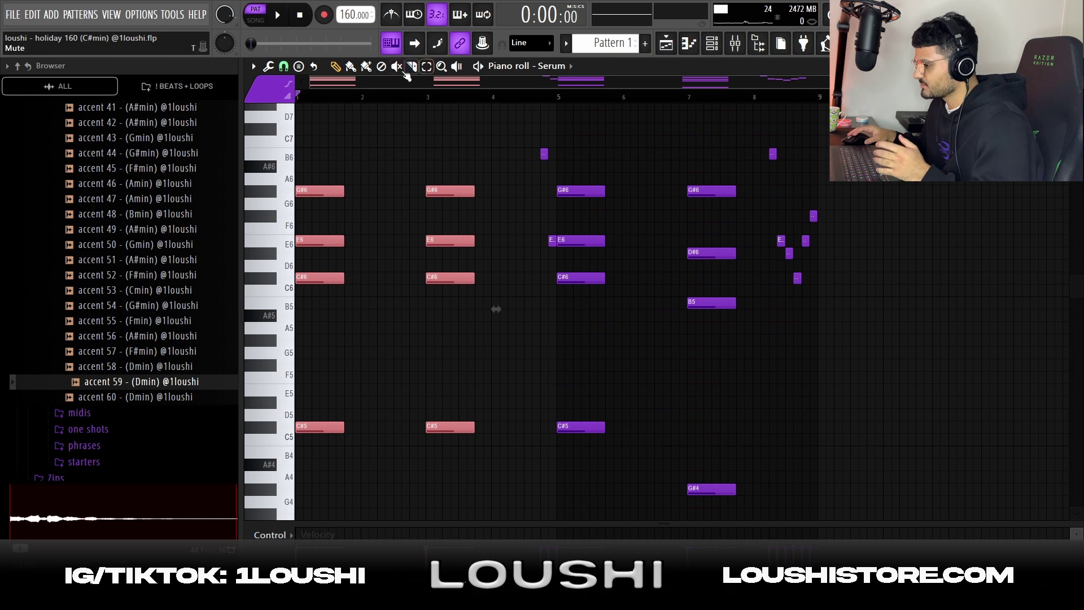
key(ctrl+d)
click(480, 68)
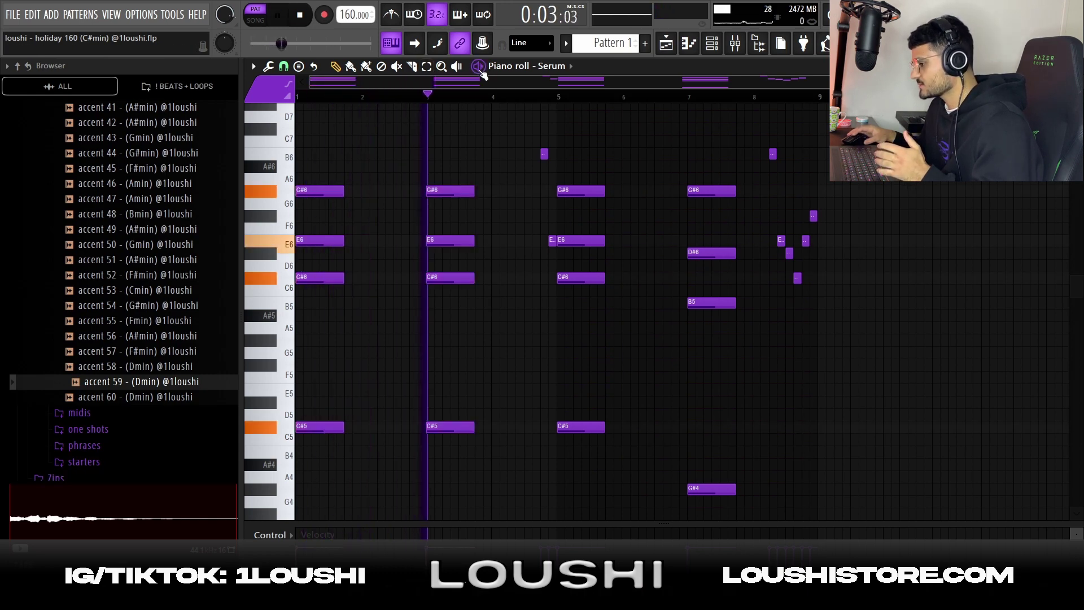
key(space)
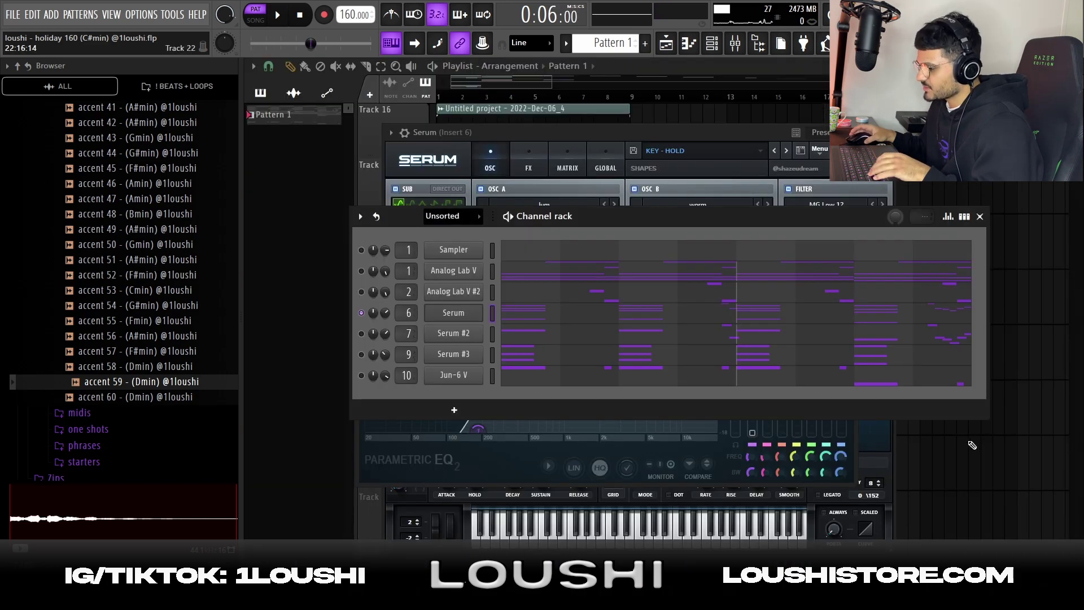
Clear the open windows and play the arrangement in song mode with Pattern 1 on Track 19
key(F12)
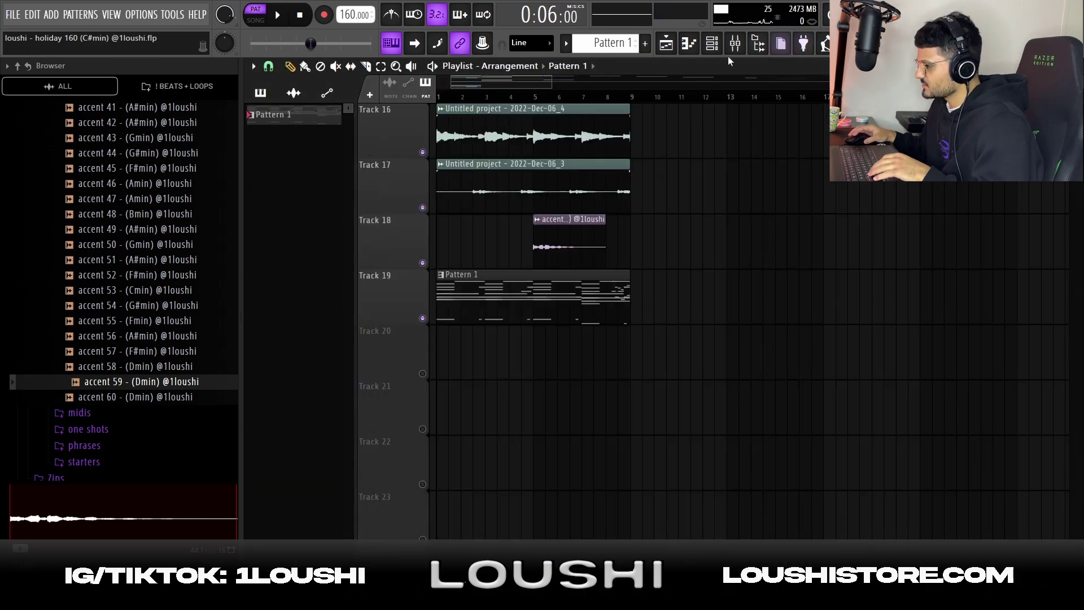
key(F9)
click(991, 109)
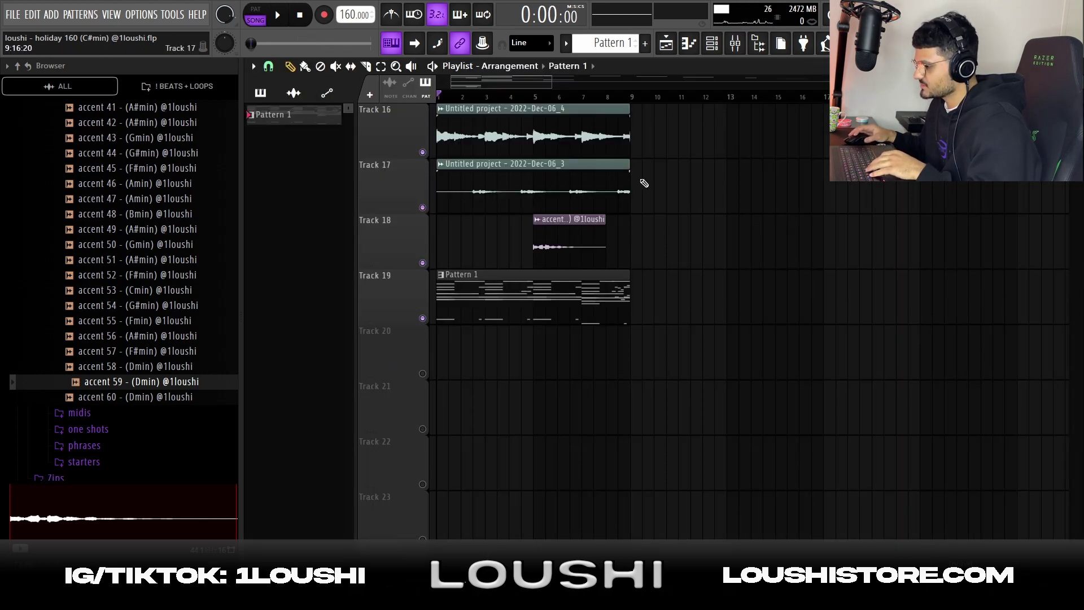
key(space)
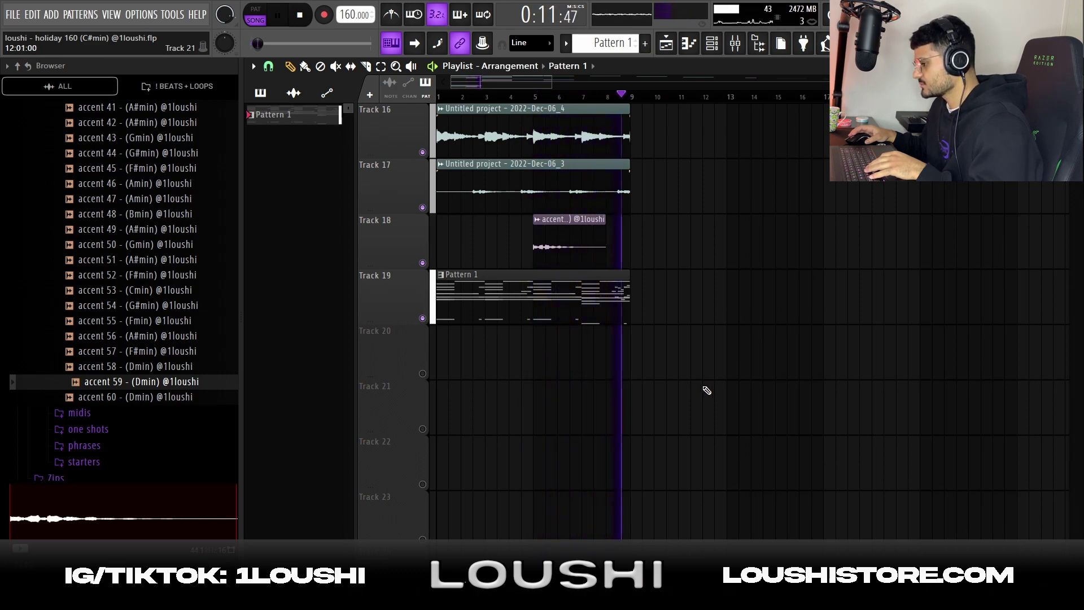
key(space)
Check the Pattern 1 audio clip on Track 19 and highlight all the audio clips on Tracks 16 to 19
scroll(531, 396, up, 2)
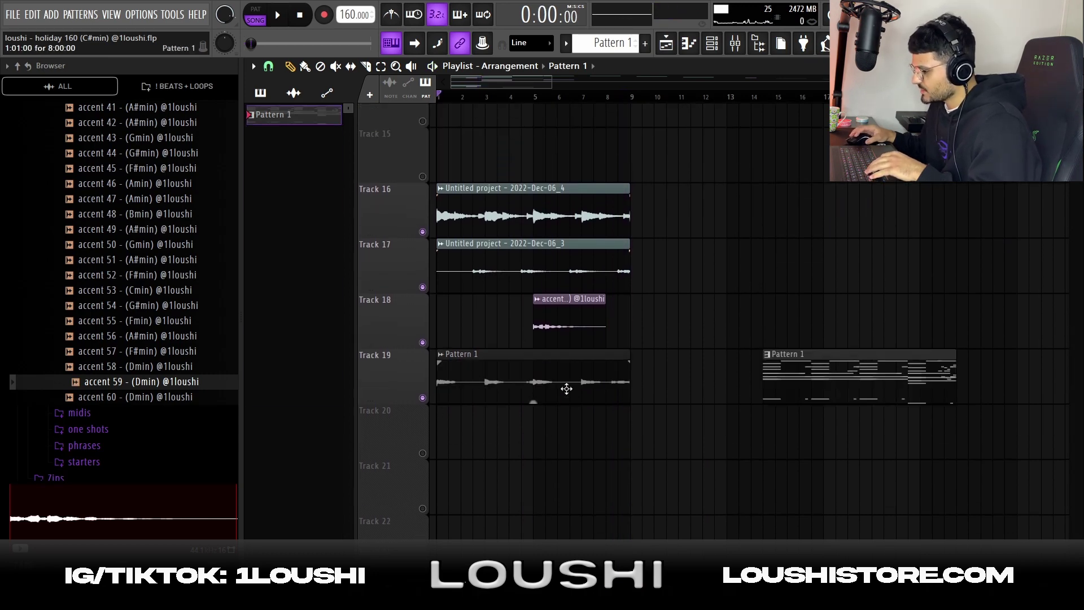
double_click(567, 389)
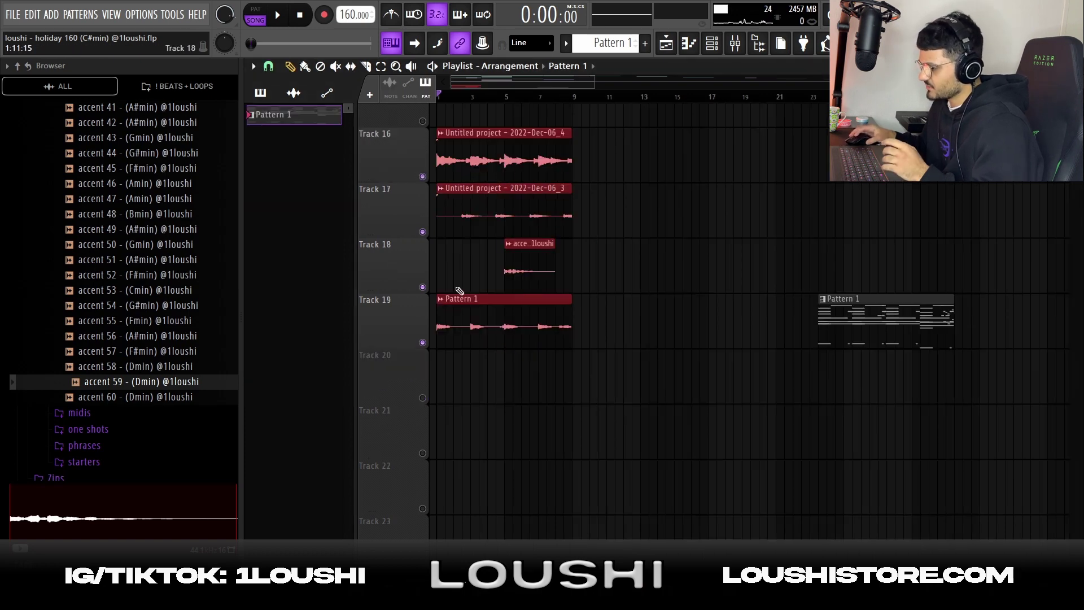
key(ctrl+z)
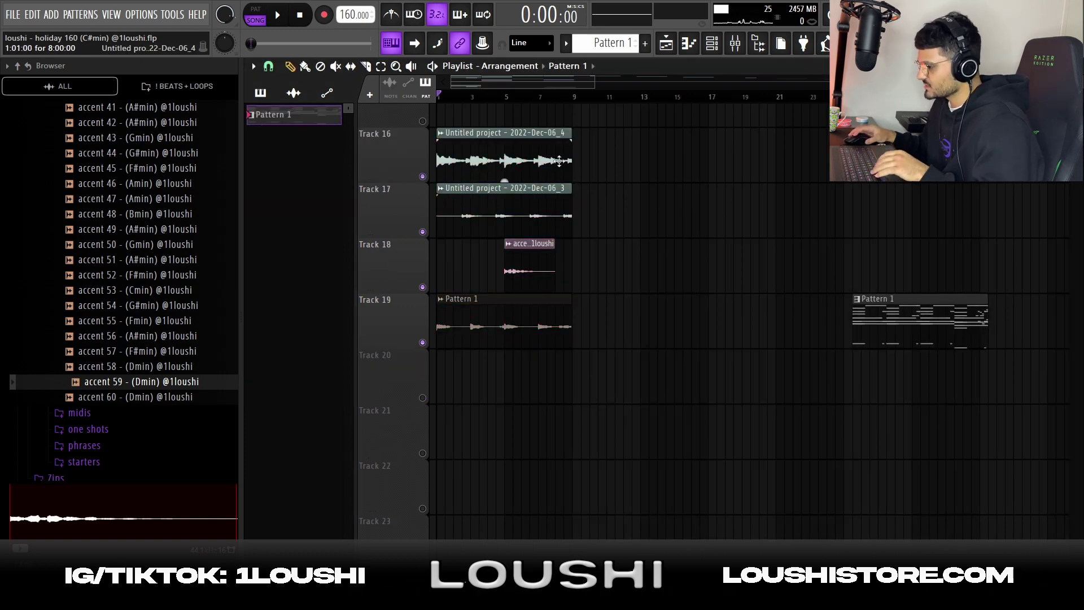
Highlight the audio clips on Tracks 17 to 19, then only the Untitled project clip on Track 16
scroll(631, 472, up, 1)
drag(693, 474, 385, 320)
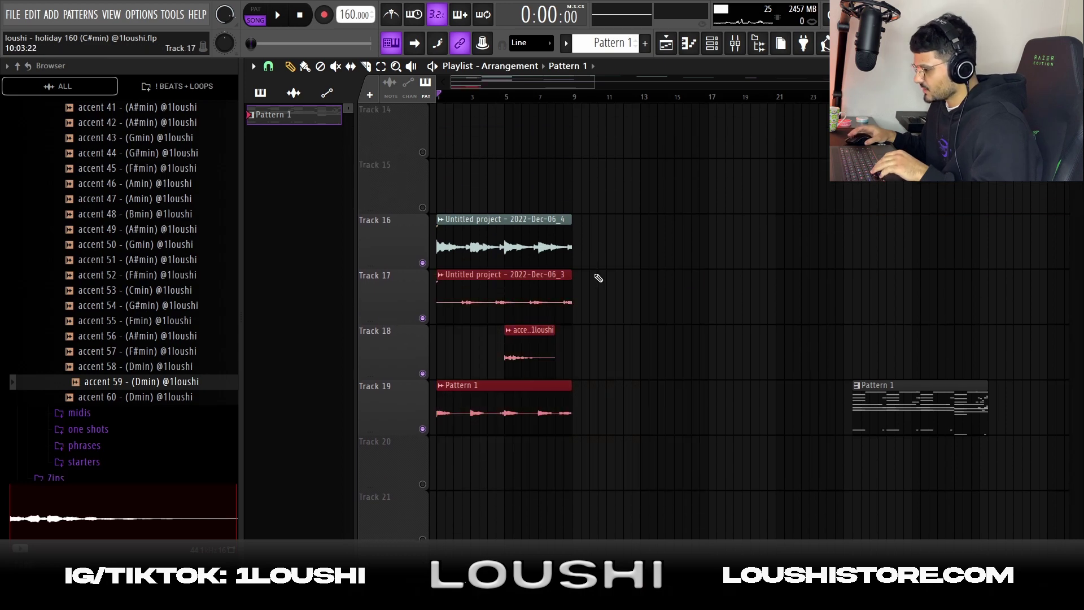
key(ctrl+d)
drag(626, 240, 480, 242)
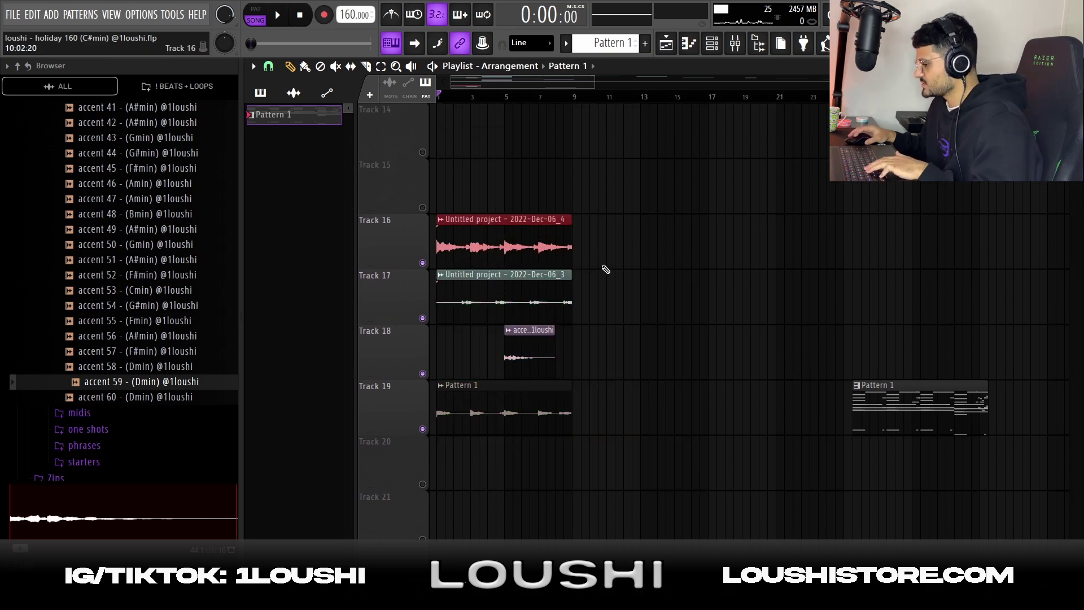
Duplicate the Untitled project clip on Track 16 directly after itself and check the unique copy's audio settings
key(ctrl+b)
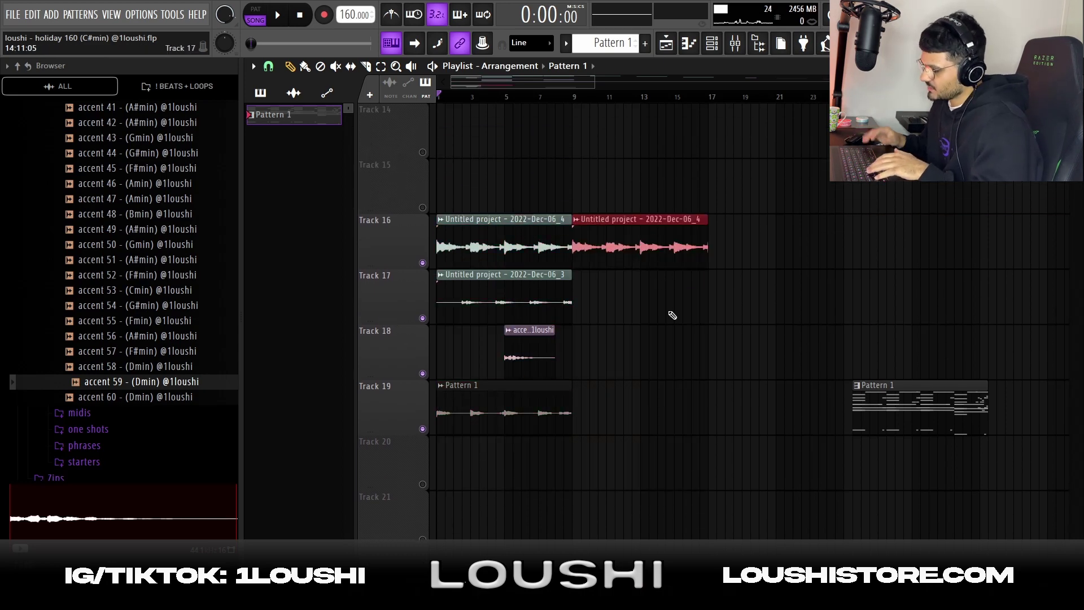
double_click(602, 258)
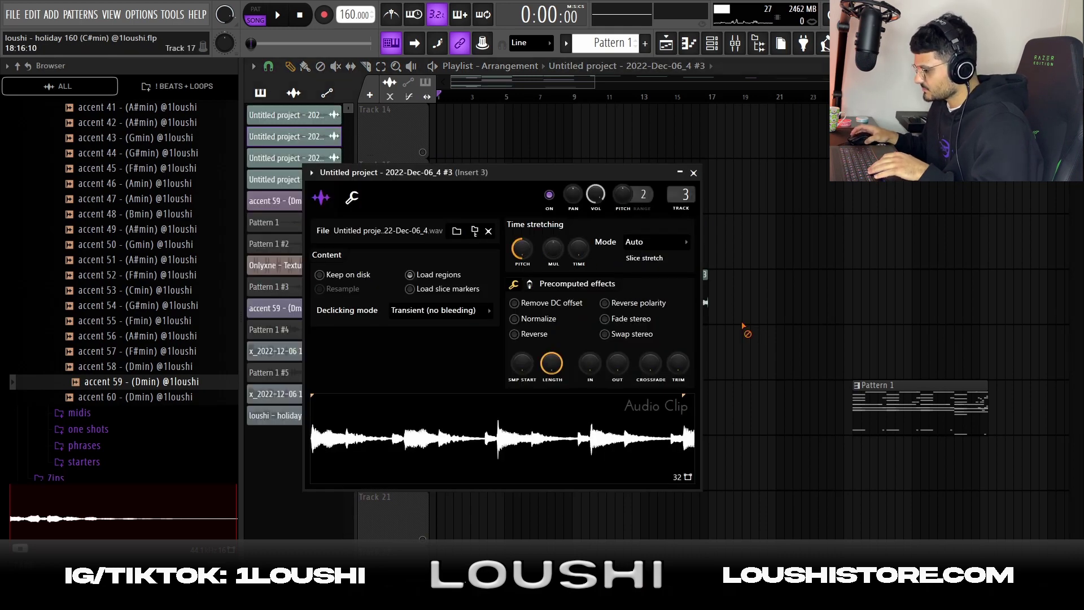
key(Escape)
Add a short fade-out of about 0.059 seconds to the end of the copied clip on Track 17
drag(721, 291, 698, 291)
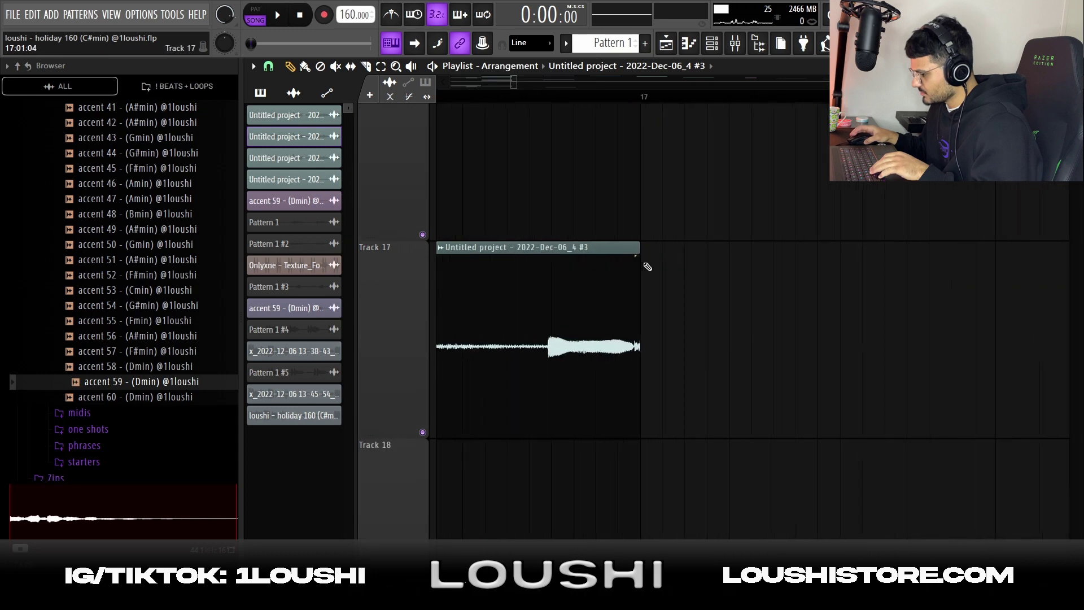
mouse_move(637, 257)
mouse_down()
mouse_move(622, 251)
mouse_move(648, 250)
mouse_move(630, 259)
mouse_up()
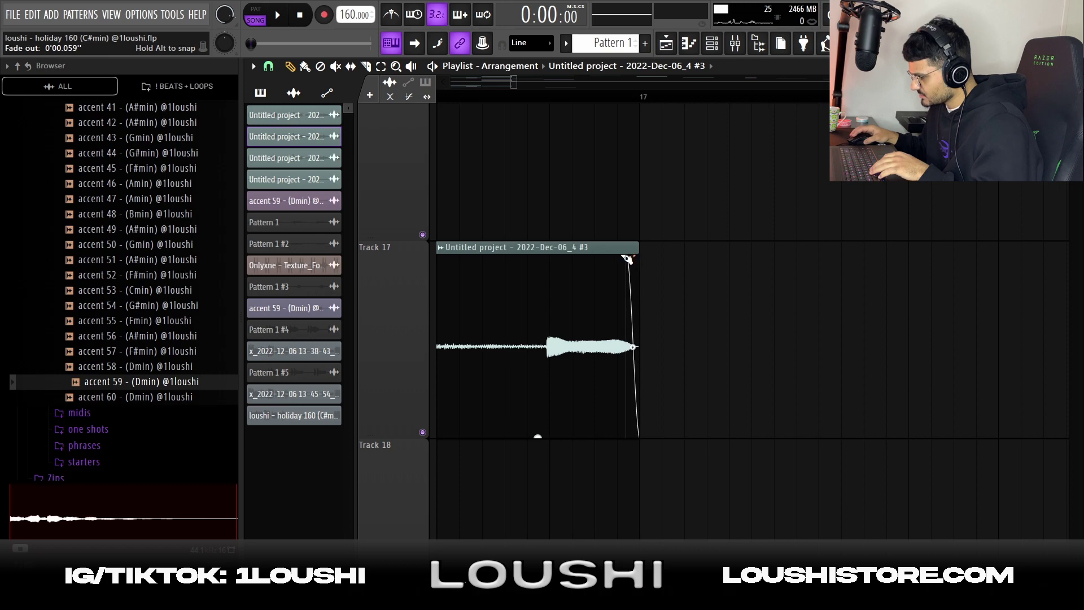
ctrl+right_click(658, 271)
Move the three original audio clips on Tracks 17 to 19 down one track, onto Tracks 18 to 20
drag(573, 517, 286, 356)
key(shift+Down)
right_click(531, 344)
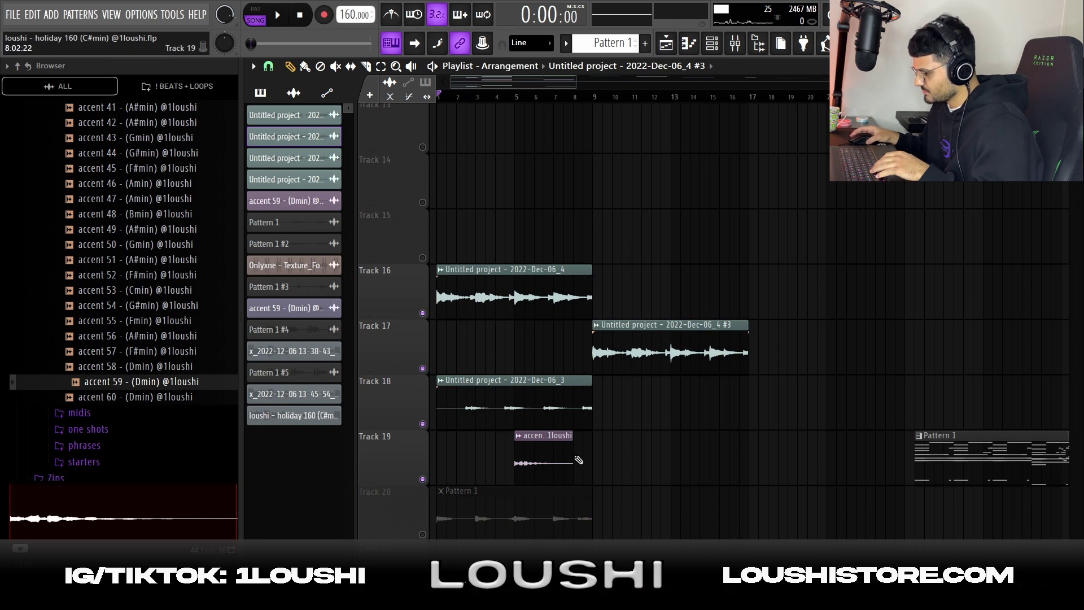
Play the arrangement from bar 9 to audition the copied clip on Track 17
drag(736, 447, 735, 372)
click(592, 95)
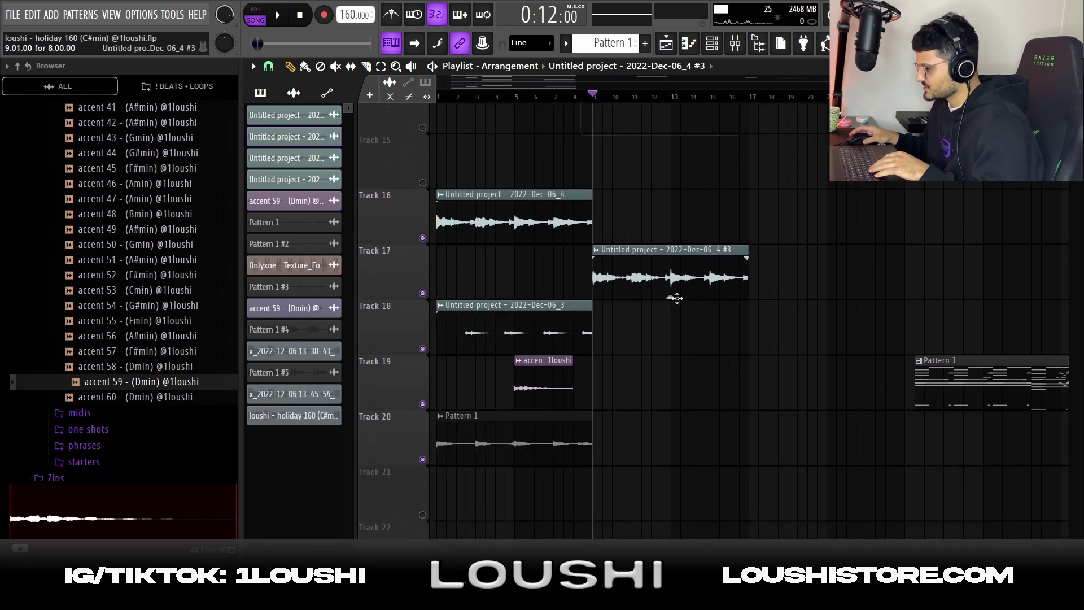
key(space)
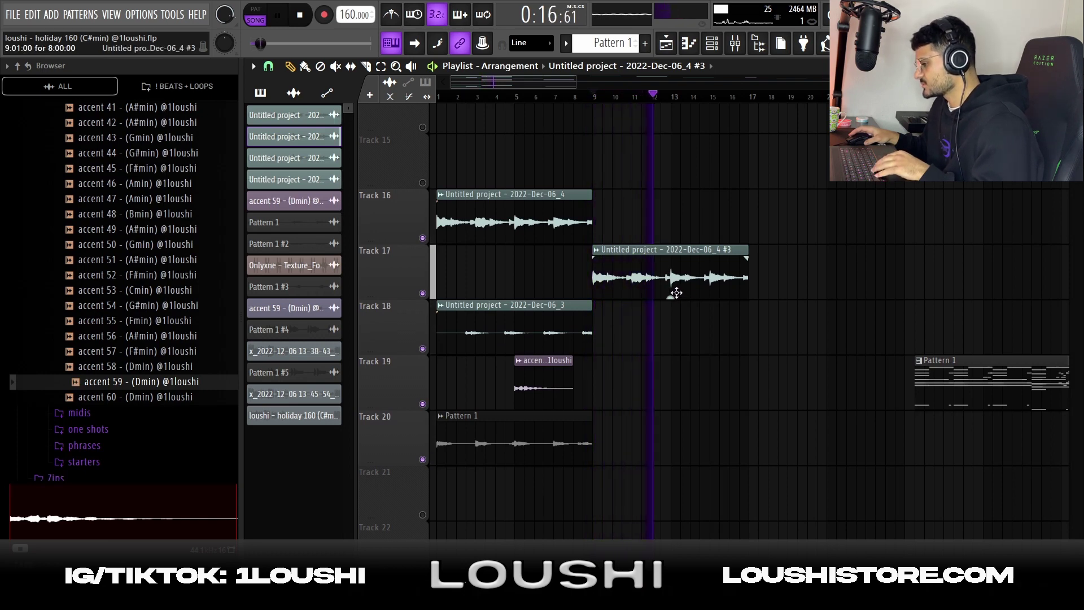
key(space)
Align the copy of the Track 18 clip to bar 9 and move the Pattern 1 note clip to bar 9 on Track 21
scroll(683, 302, down, 1)
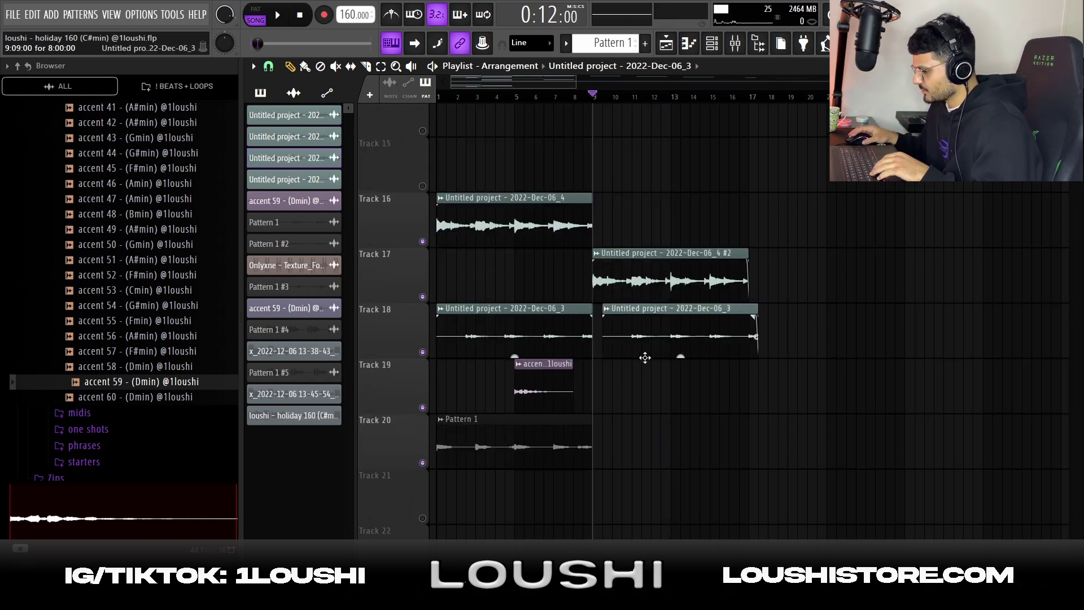
drag(644, 358, 634, 358)
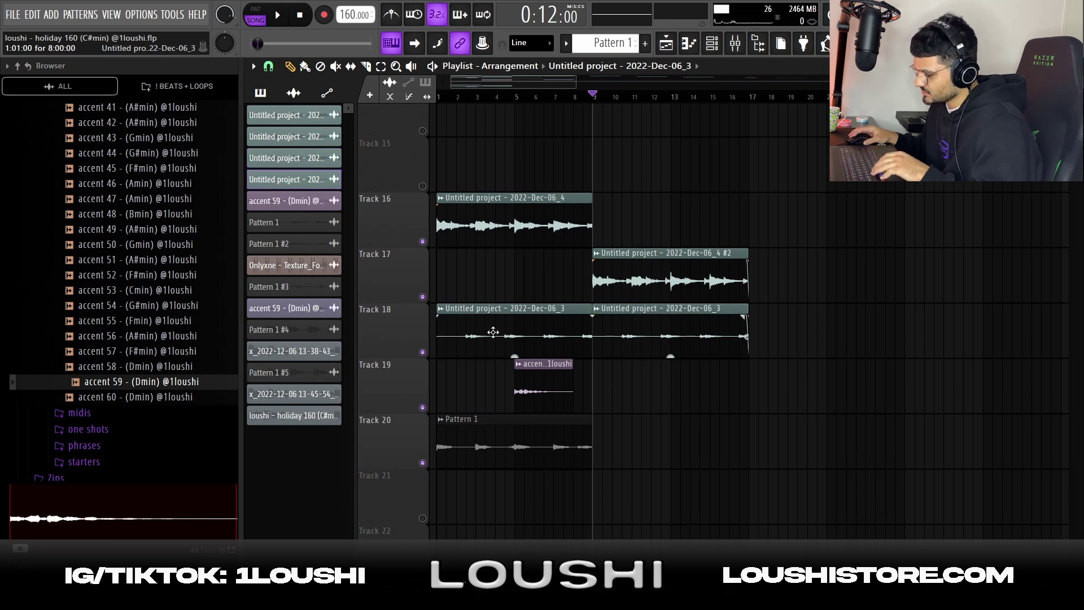
drag(501, 333, 680, 358)
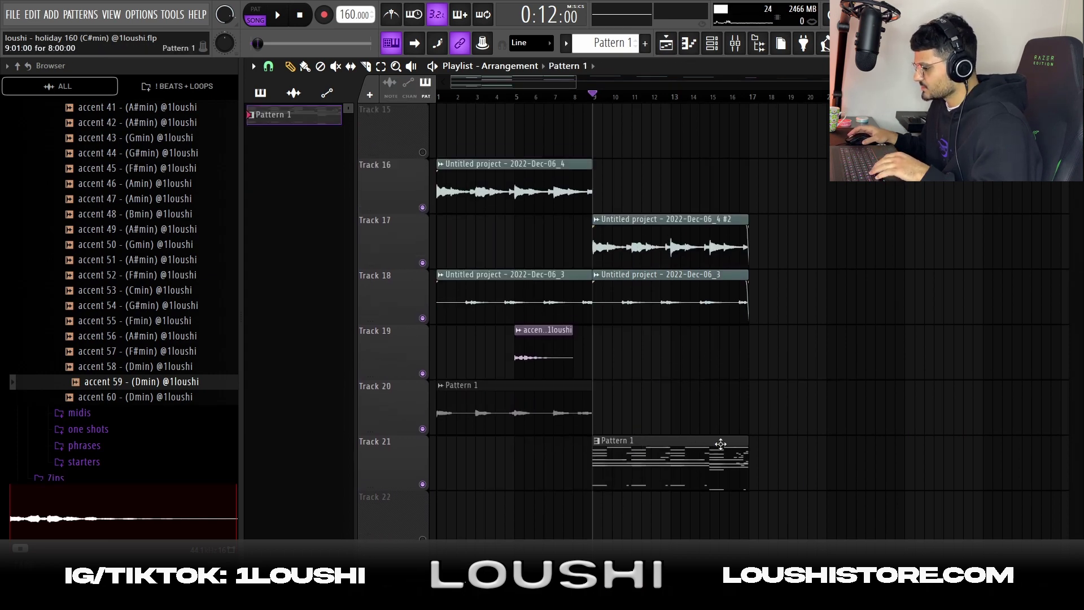
Check the Lead - Astro preset of Serum #2 in the Void Serum Bank and close the synth window
click(712, 44)
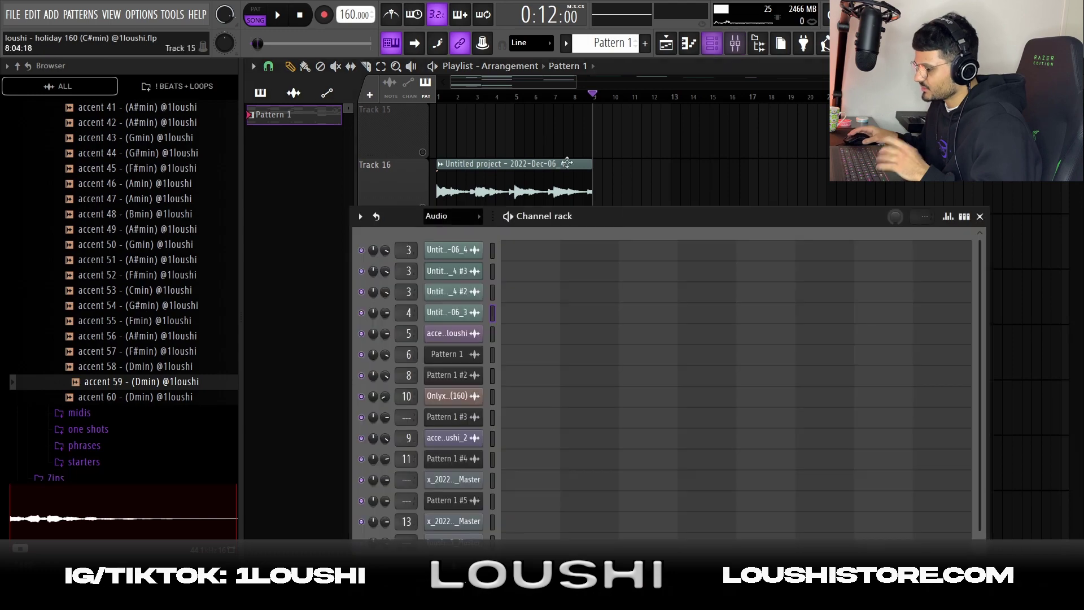
scroll(455, 217, down, 1)
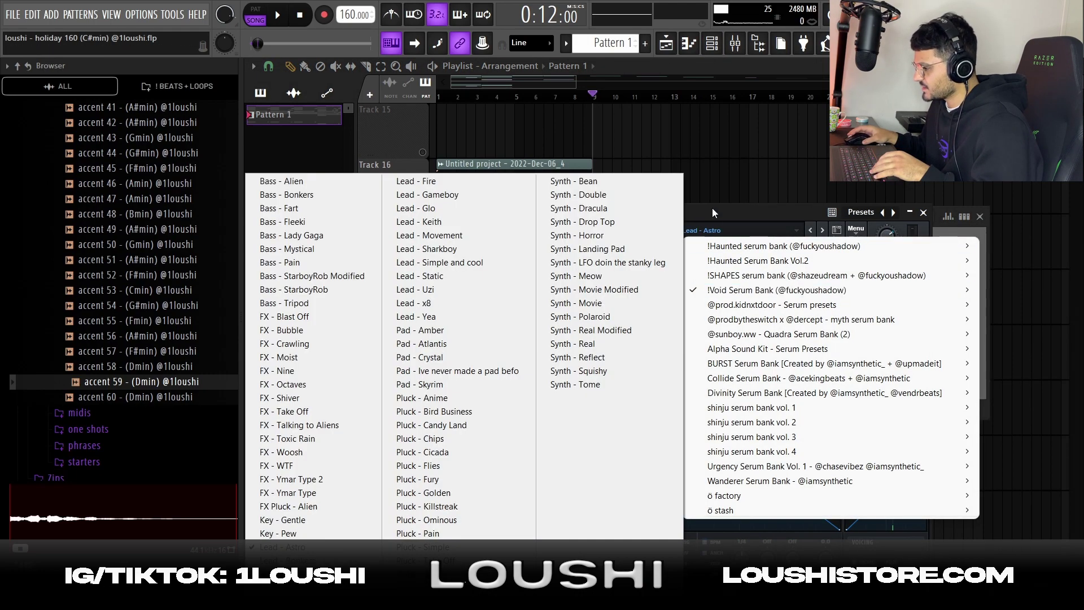
click(712, 208)
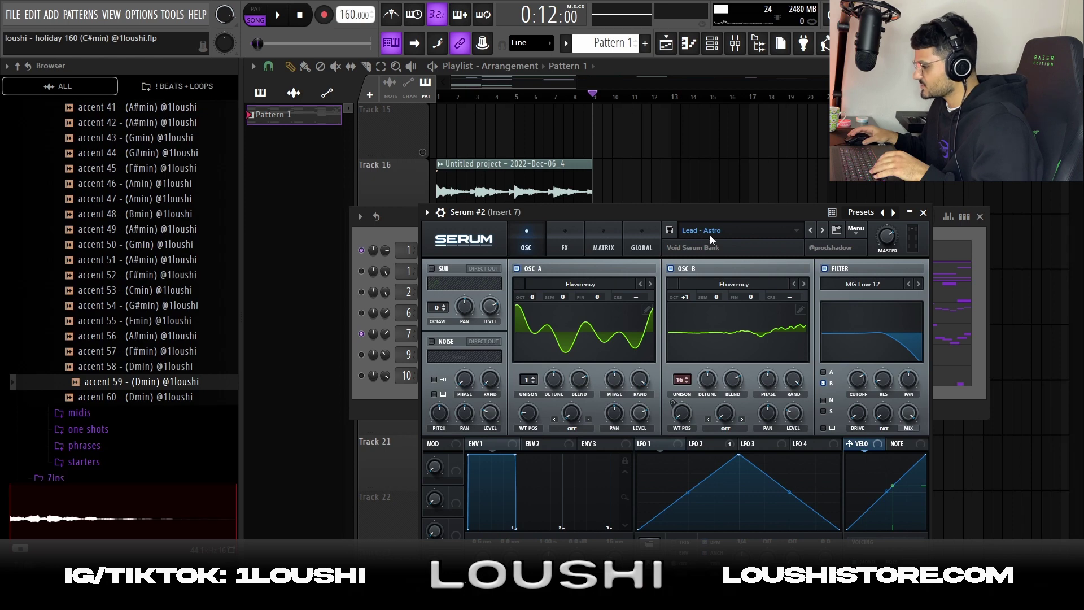
click(924, 213)
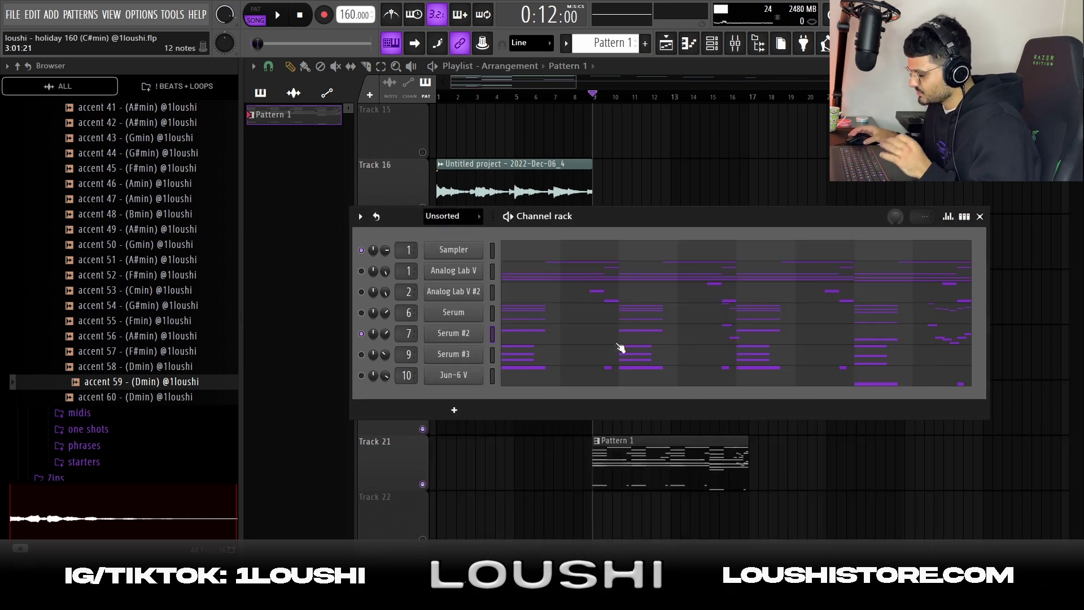
Open the Serum #2 piano roll, highlight all of its melody notes and clear the selection
click(593, 339)
scroll(551, 83, down, 1)
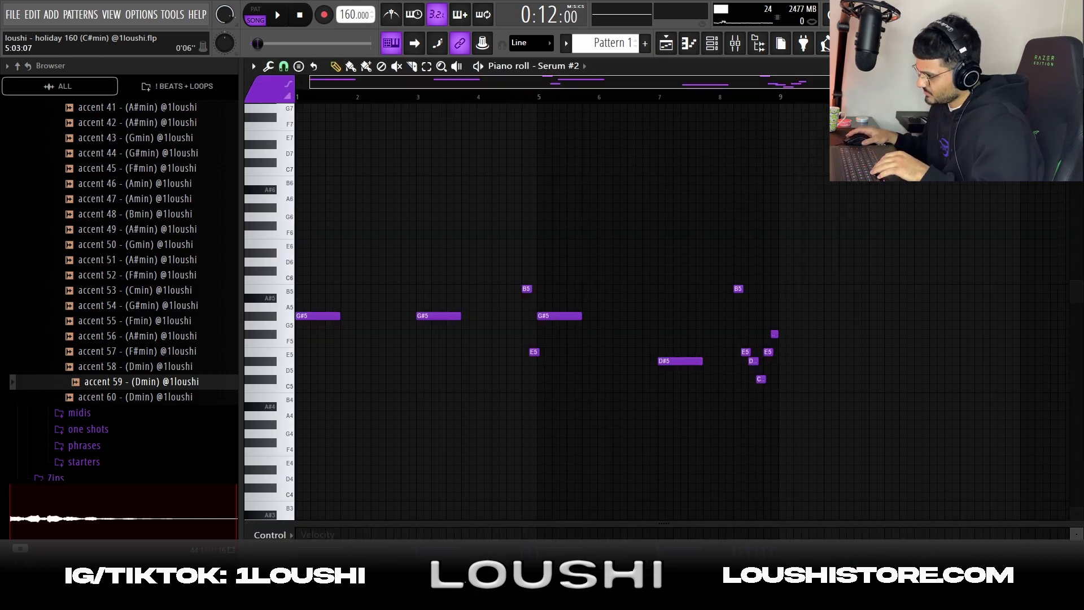
scroll(450, 324, down, 3)
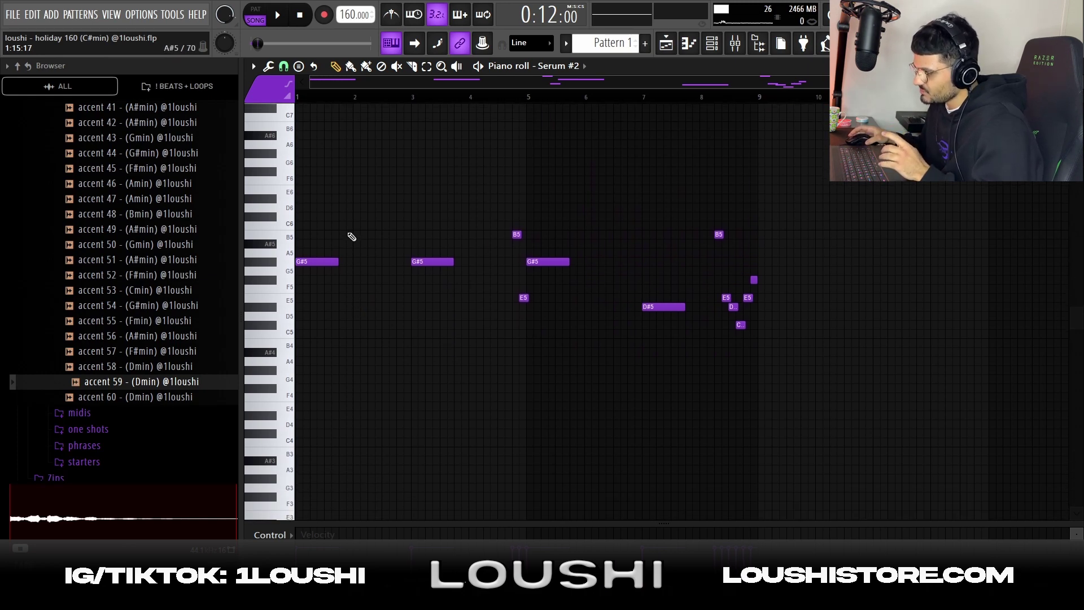
drag(840, 365, 277, 186)
key(ctrl+d)
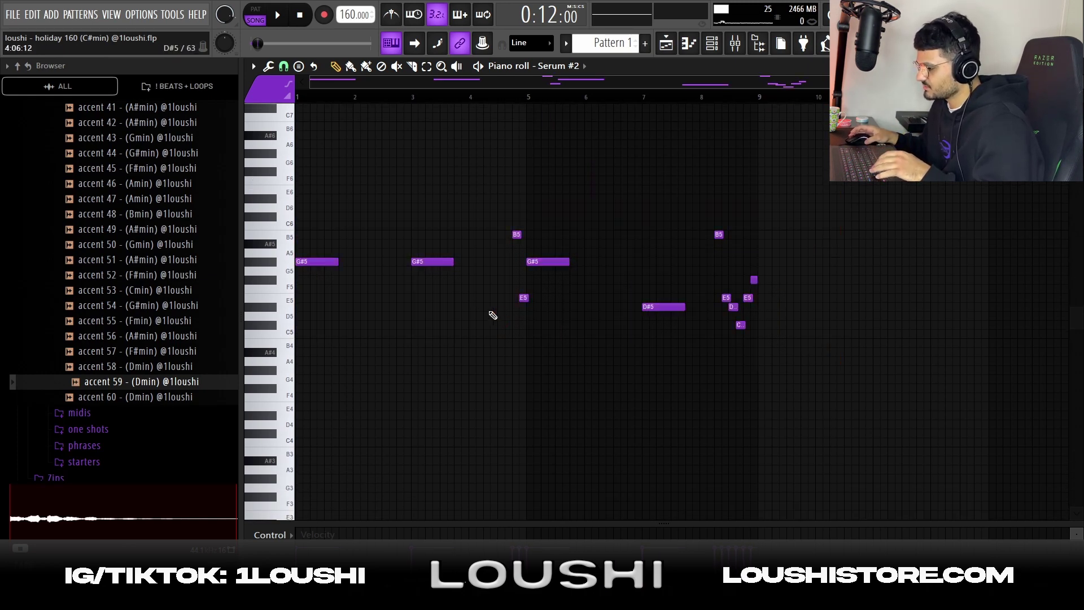
Highlight the four long notes of the Serum #2 melody, the three G#5 notes and the D#5
drag(454, 288, 205, 242)
drag(554, 239, 678, 334)
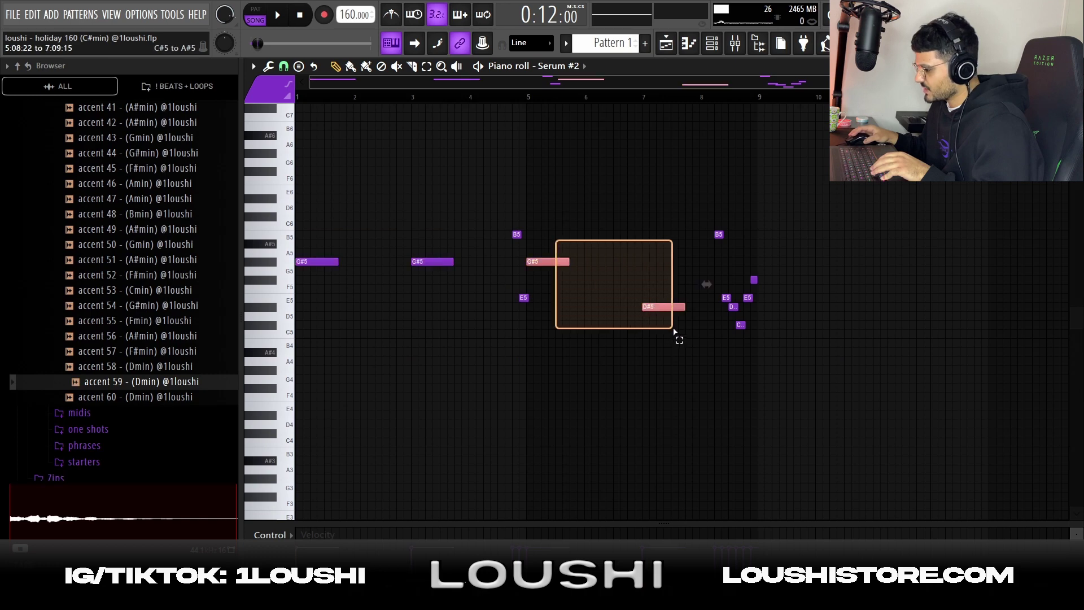
drag(430, 254, 336, 287)
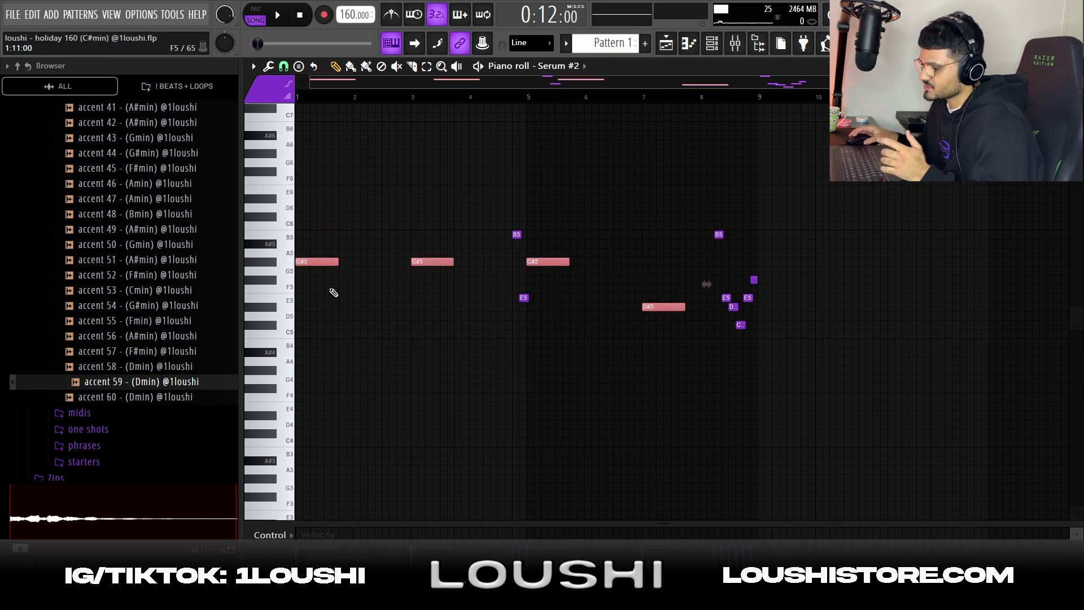
Try a chord under the first G#5 by adding C#5 and E5, and delete both added notes
click(304, 324)
click(312, 300)
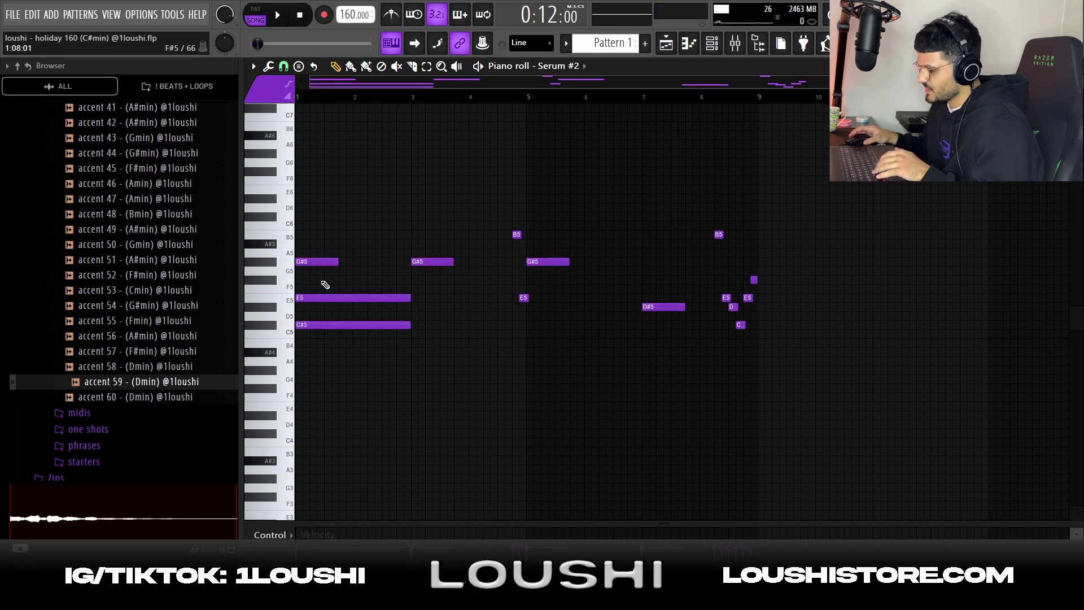
right_click(339, 298)
right_click(362, 325)
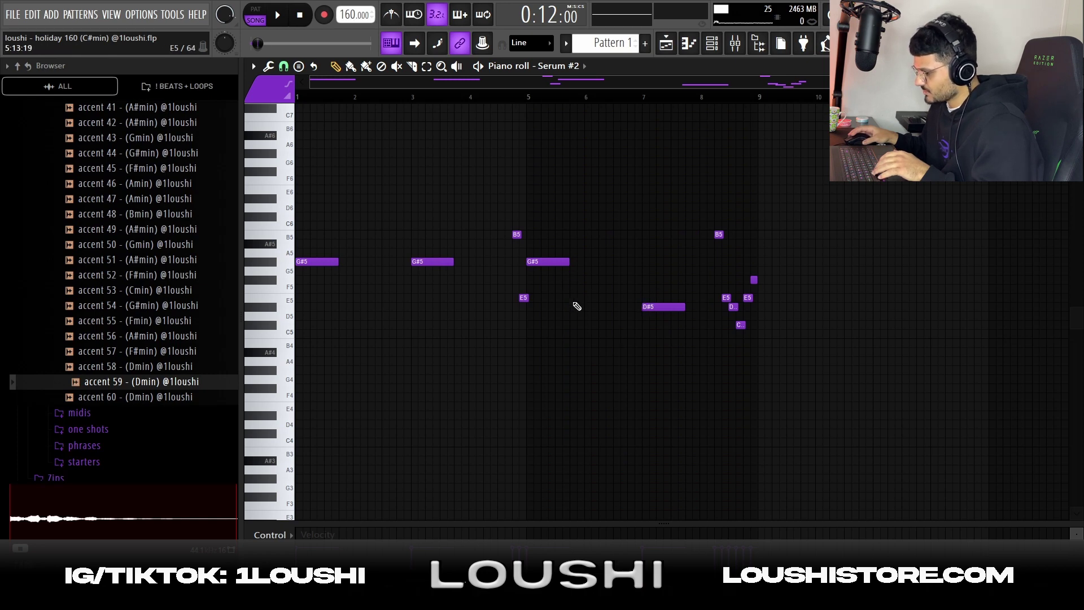
Try a D#5, B4 and G#4 chord at bar 7 over the long D#5 note and delete its three notes
drag(685, 398, 696, 308)
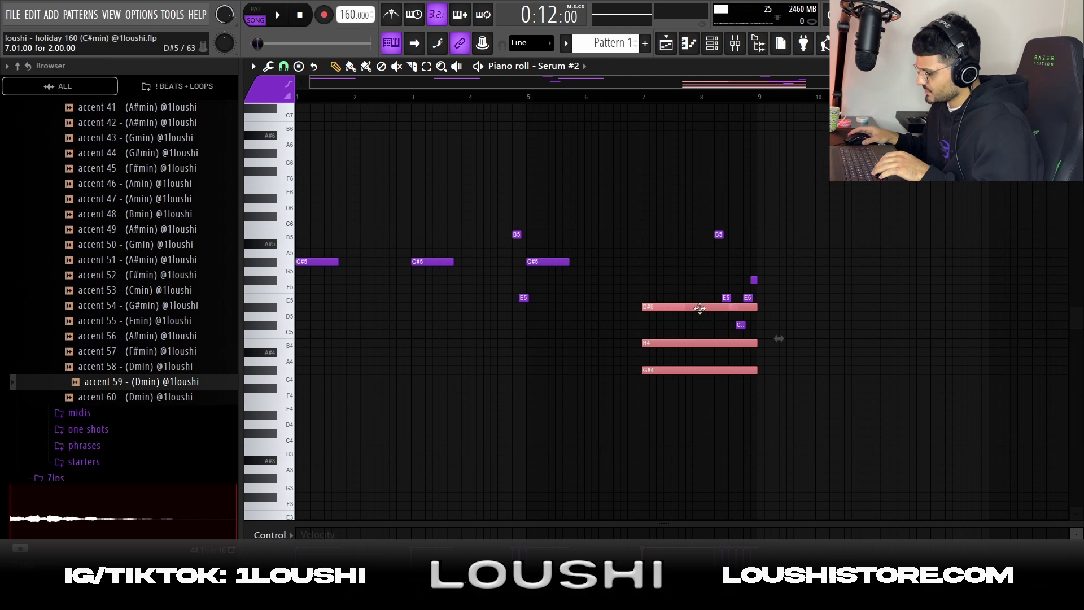
right_click(699, 309)
right_click(702, 343)
right_click(705, 370)
Highlight the short melody notes in bar 8 and just before bar 5, and play the Serum #2 melody
drag(873, 373, 692, 187)
drag(524, 319, 492, 216)
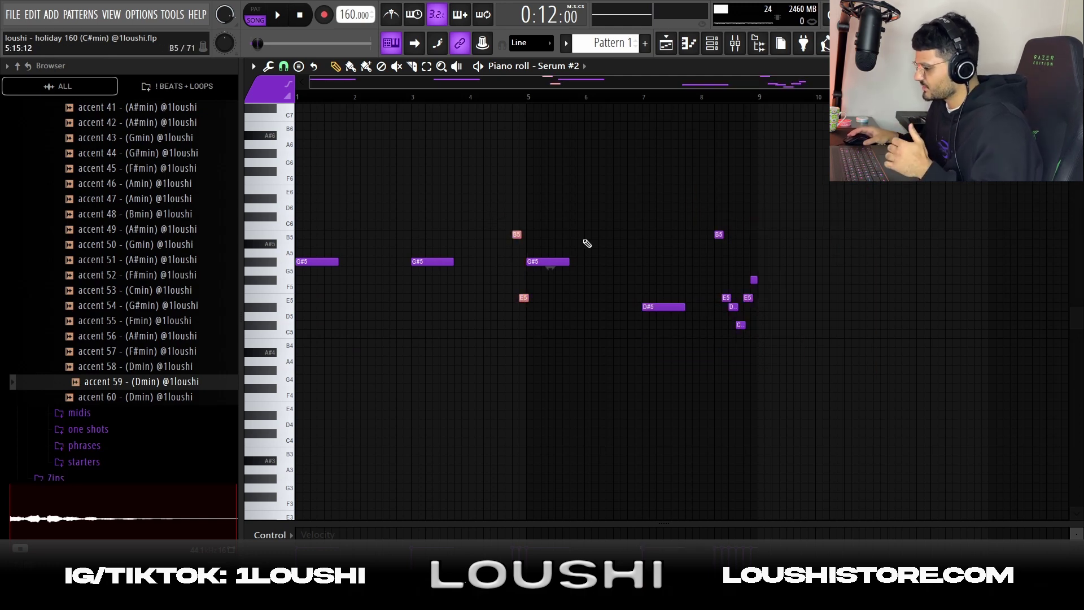
right_click(760, 264)
scroll(772, 312, down, 2)
scroll(772, 312, up, 1)
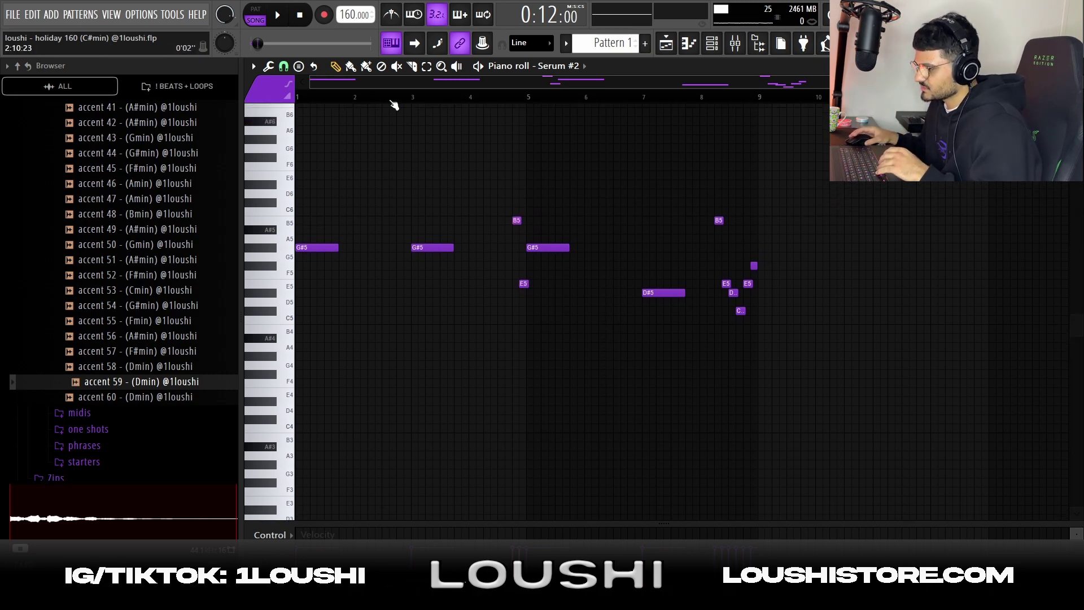
key(space)
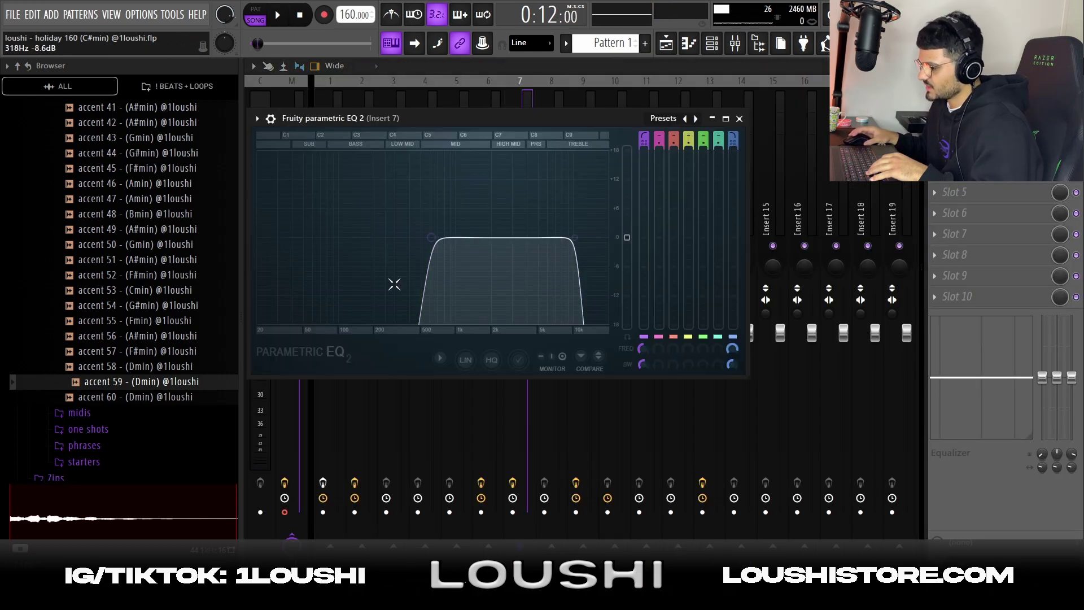
Inspect the TriceraChorus effect on mixer Insert 7 and return to the playlist
click(971, 171)
drag(622, 222, 632, 177)
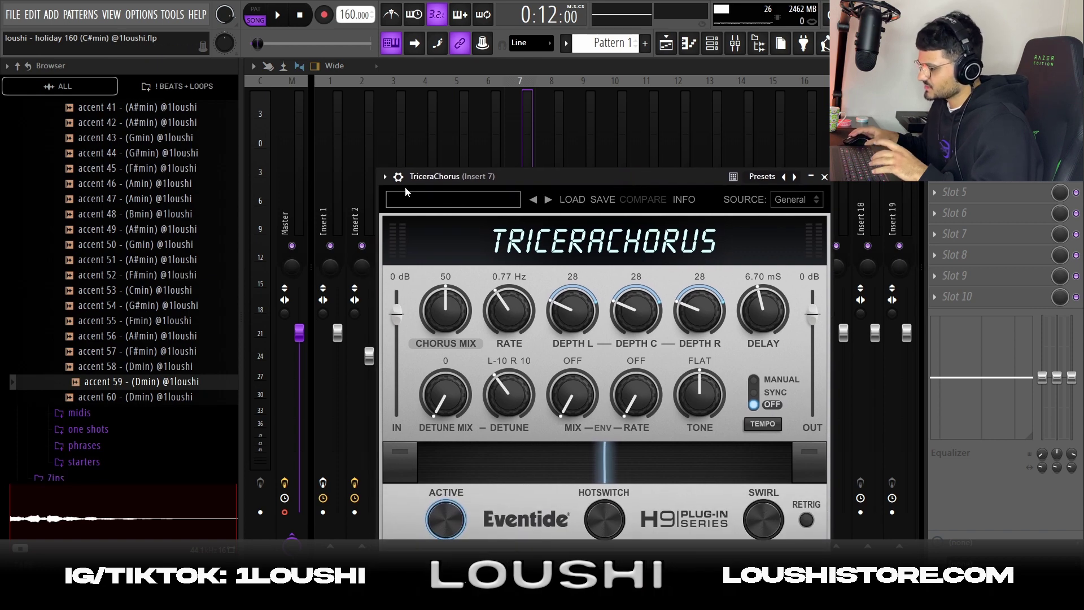
key(F5)
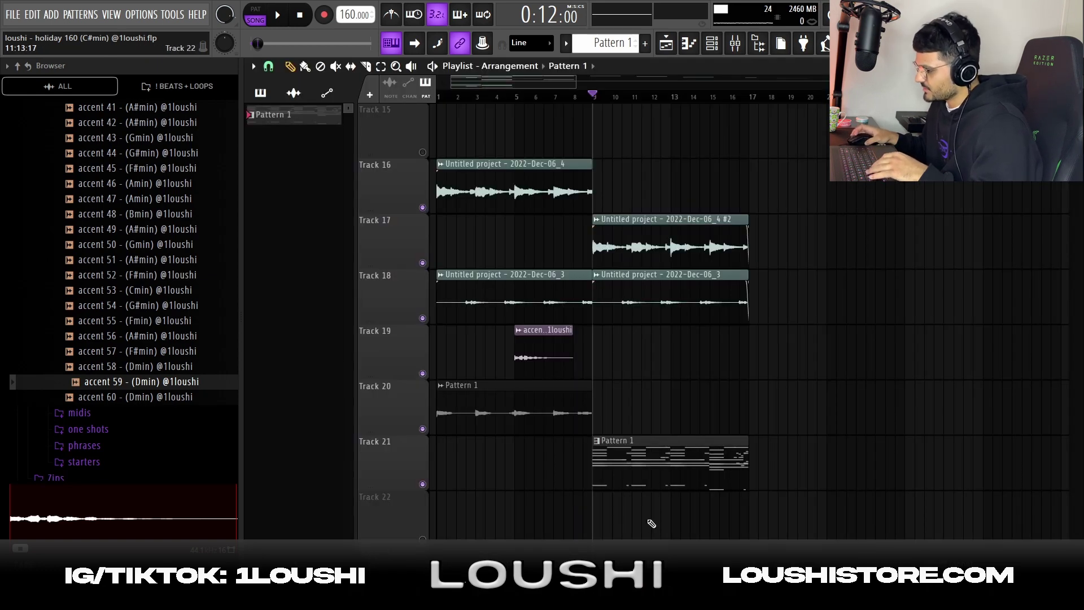
Place the Pattern 1 #2 audio clip at bar 9 on Track 21, with the Pattern 1 note clip on Track 22
scroll(699, 460, up, 6)
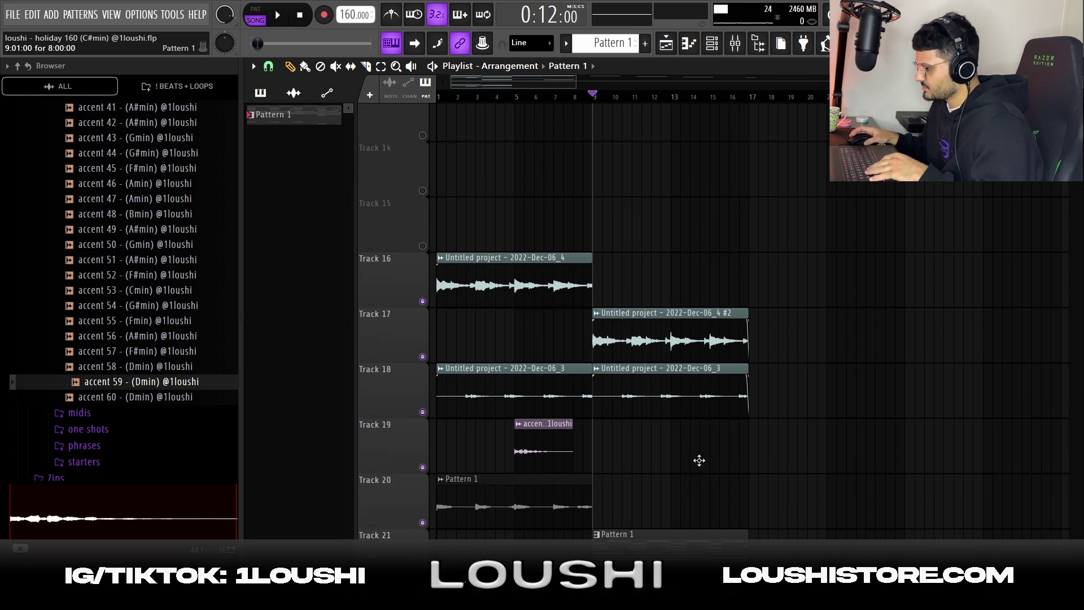
drag(299, 115, 599, 498)
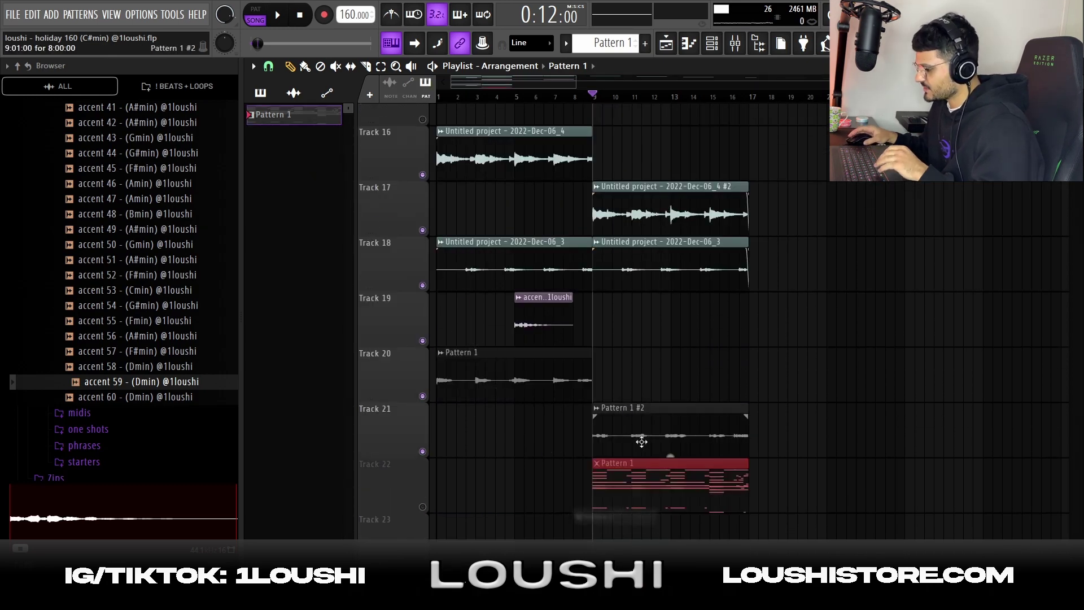
scroll(669, 424, down, 2)
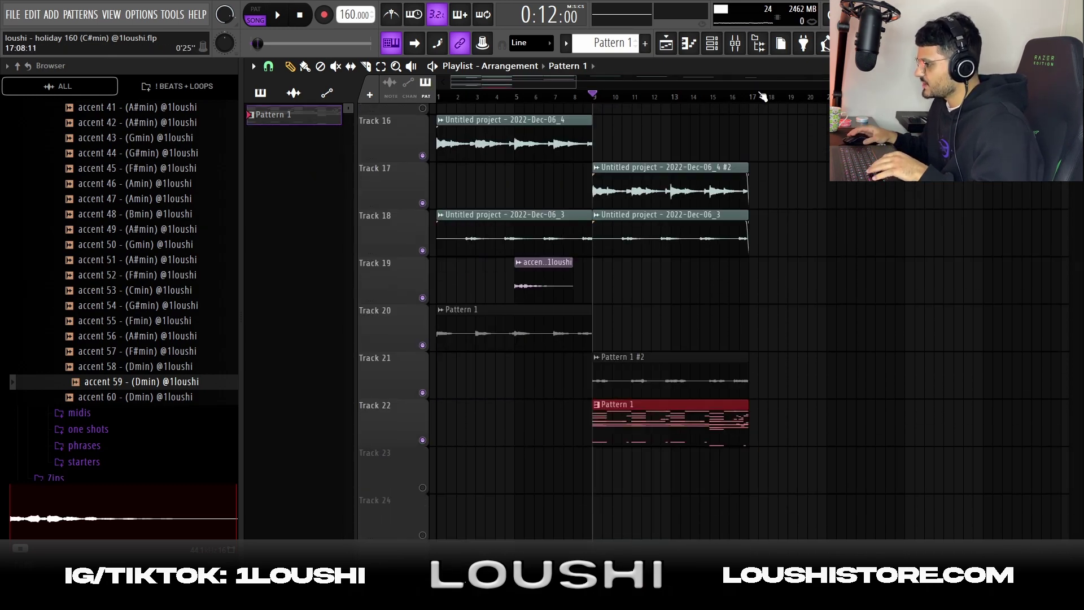
Check the pad (veil) preset of Serum #3 in shinju serum bank vol. 1 and open the channel's piano roll
click(712, 43)
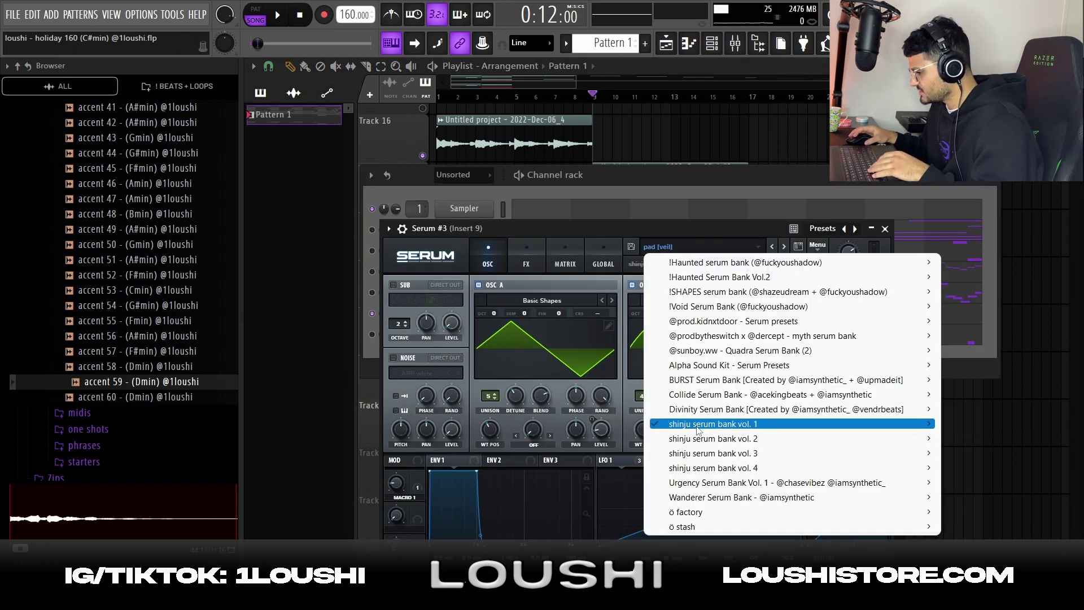
mouse_move(676, 432)
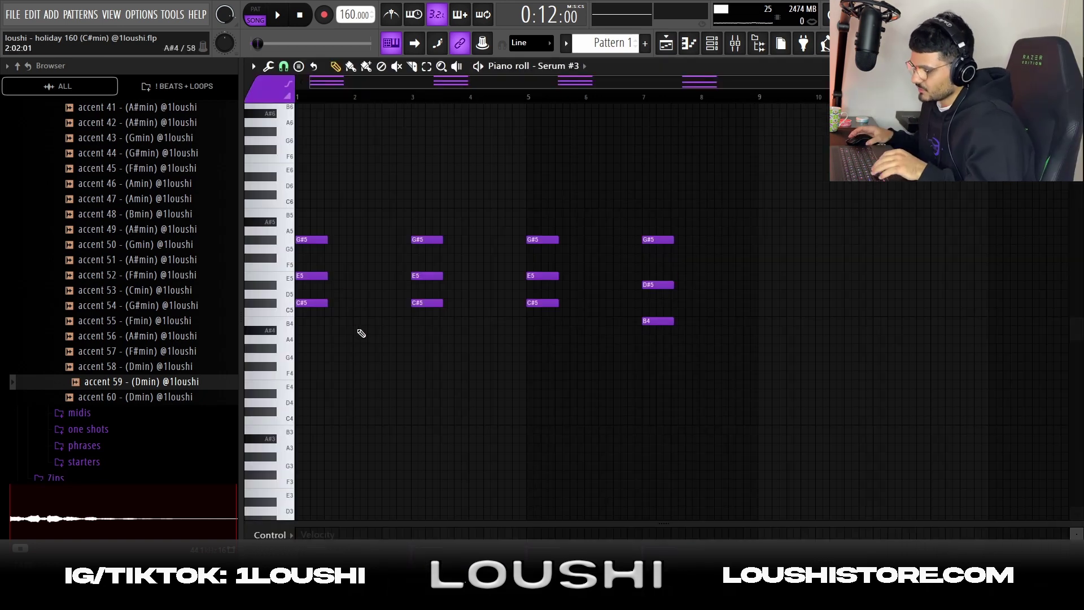
scroll(358, 332, up, 5)
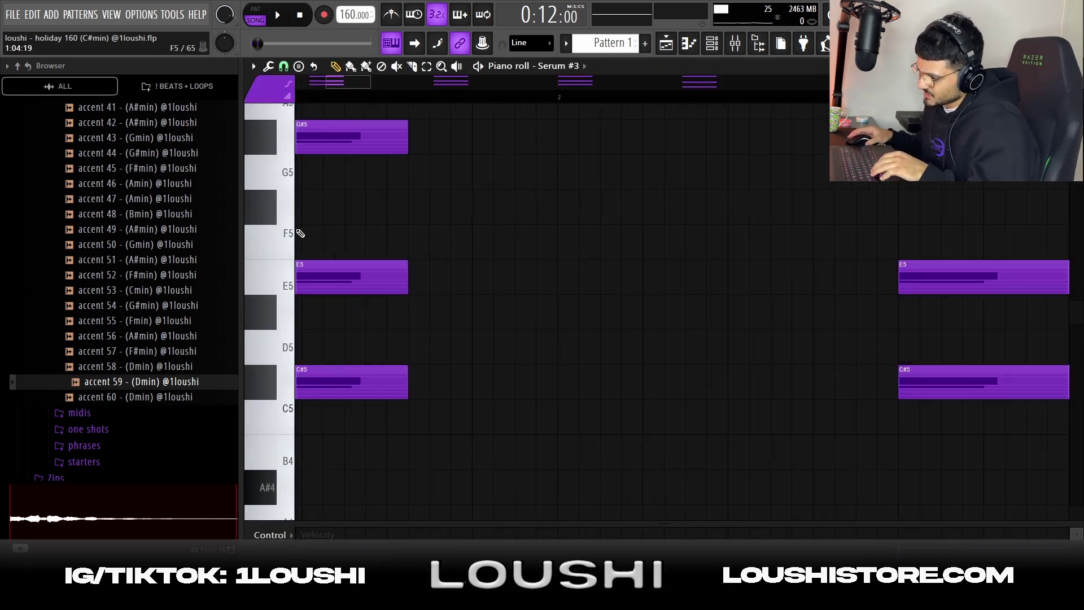
Lengthen the first Serum #3 chord (G#5, E5, C#5) to about one bar
drag(620, 198, 607, 272)
ctrl+right_click(607, 272)
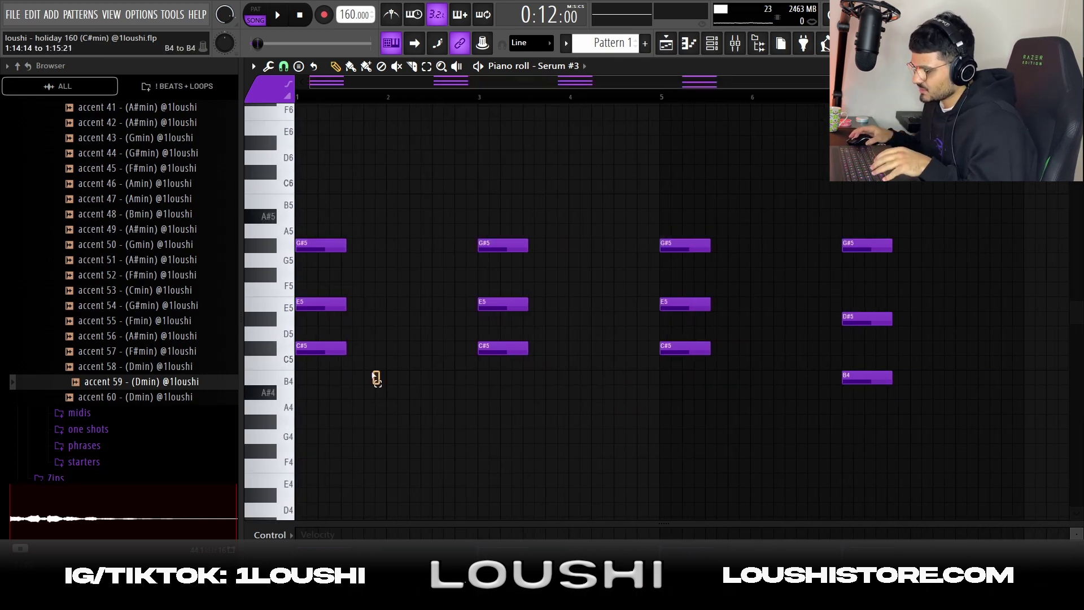
drag(376, 379, 393, 252)
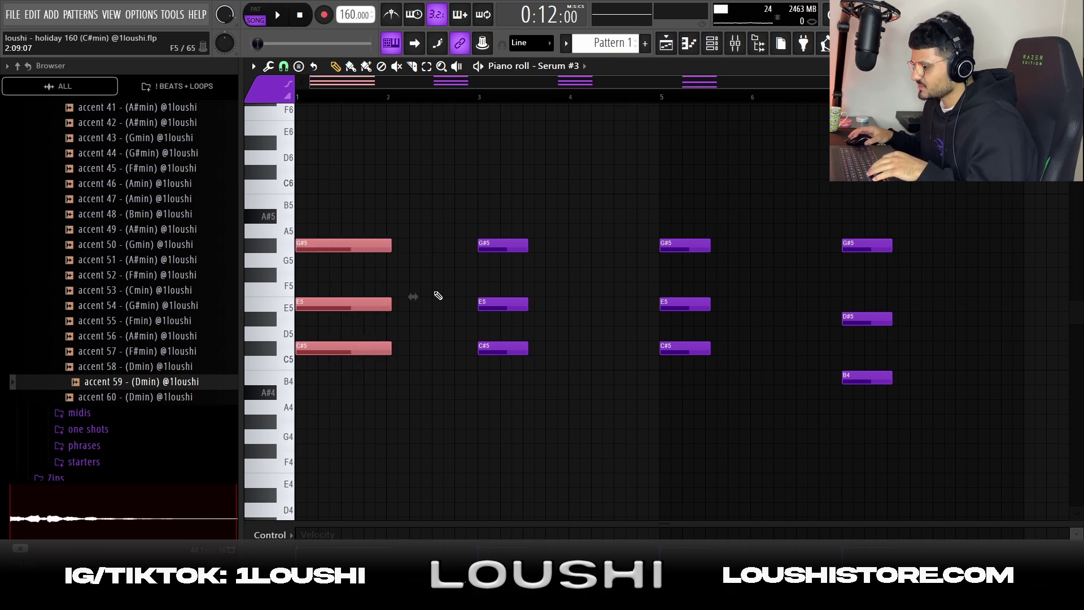
Undo the lengthening of the first Serum #3 chord and play back the chord progression, restarting from bar 7
key(space)
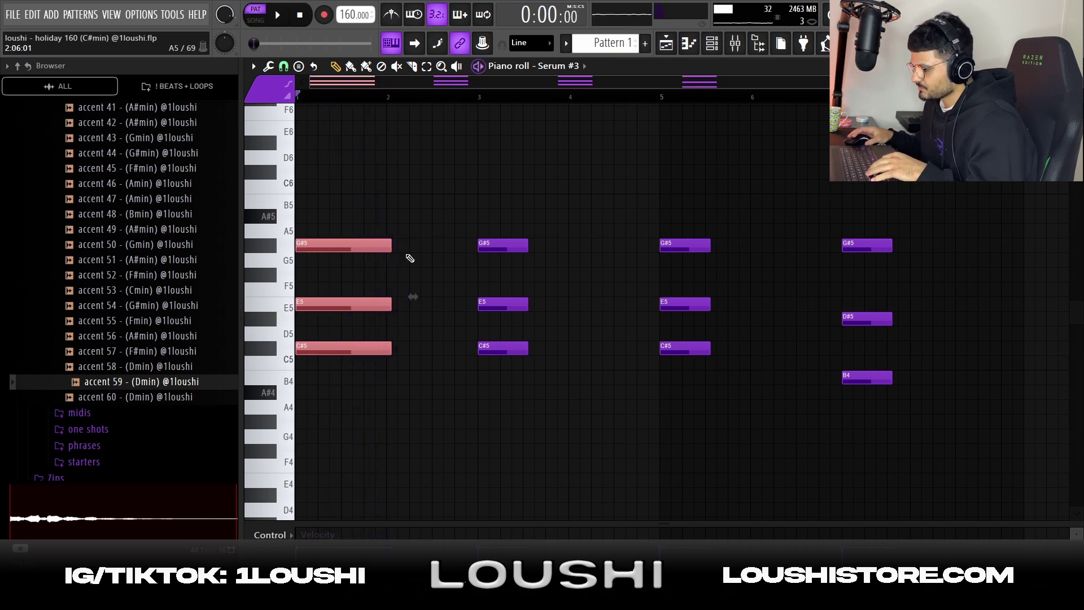
key(ctrl+z)
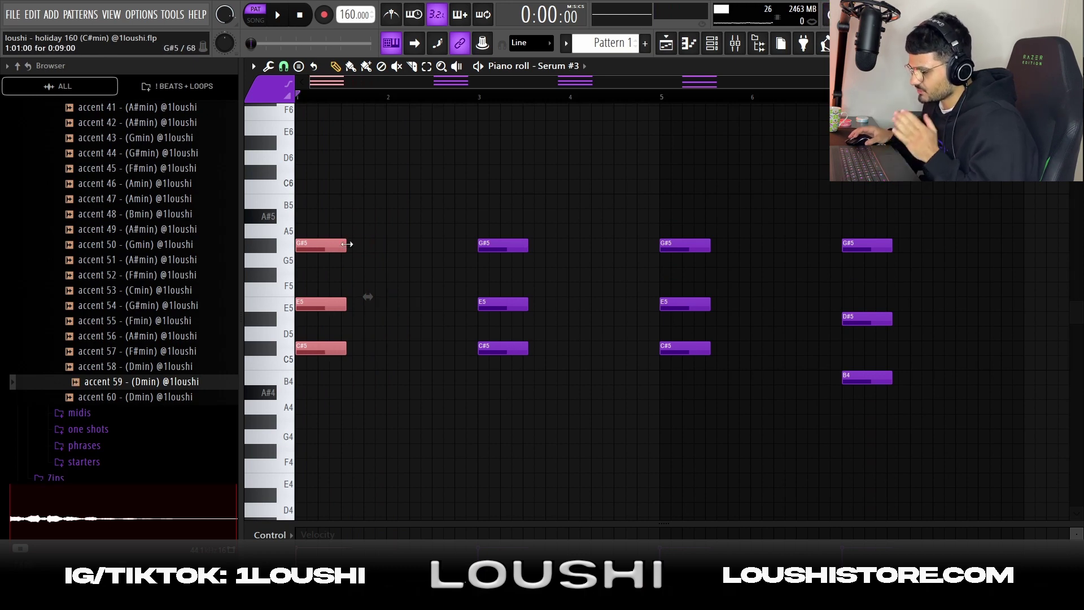
key(space)
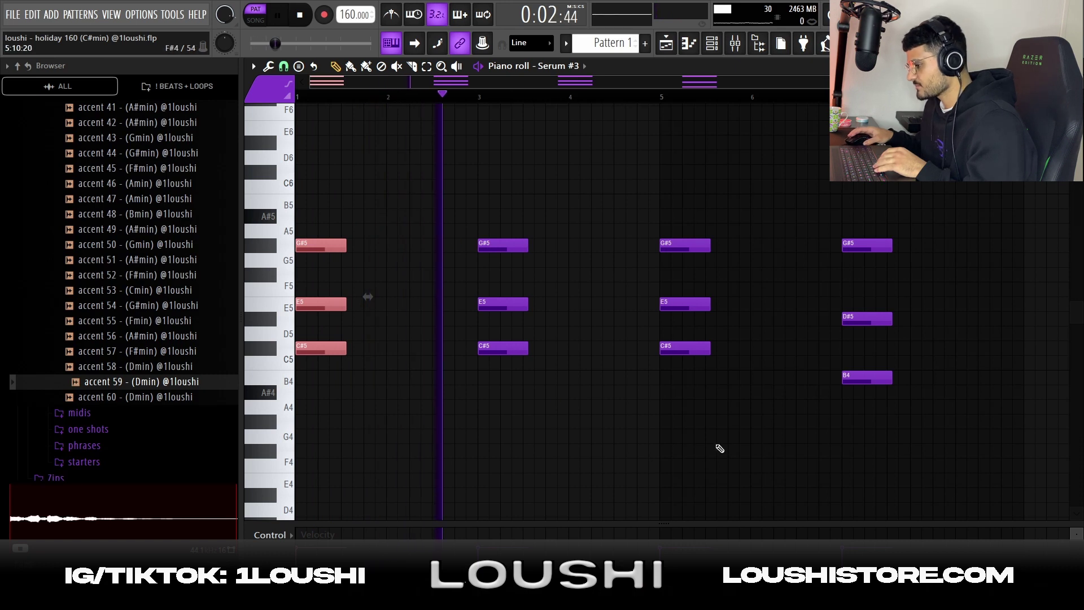
drag(719, 448, 694, 445)
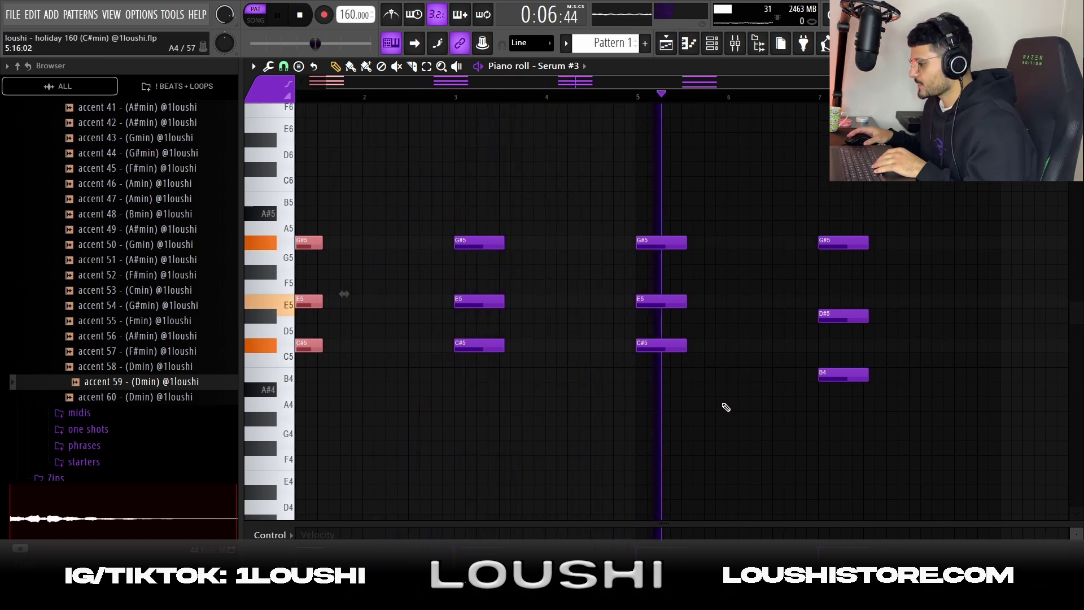
key(space)
click(823, 100)
key(space)
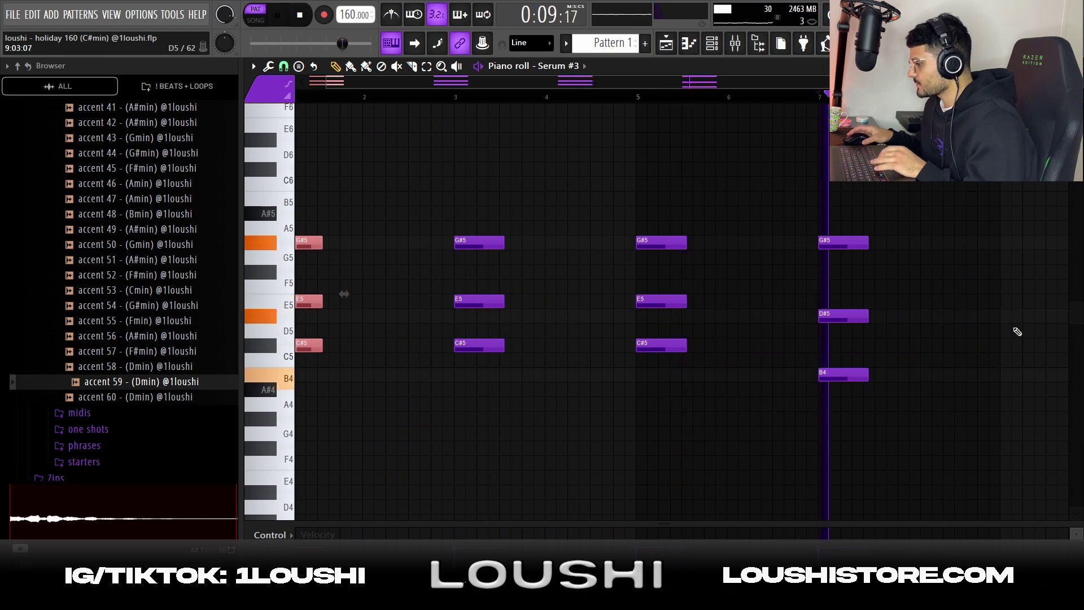
key(space)
Inspect ValhallaVintageVerb and the next effect on mixer Insert 9, and return to the playlist
key(Escape)
click(736, 44)
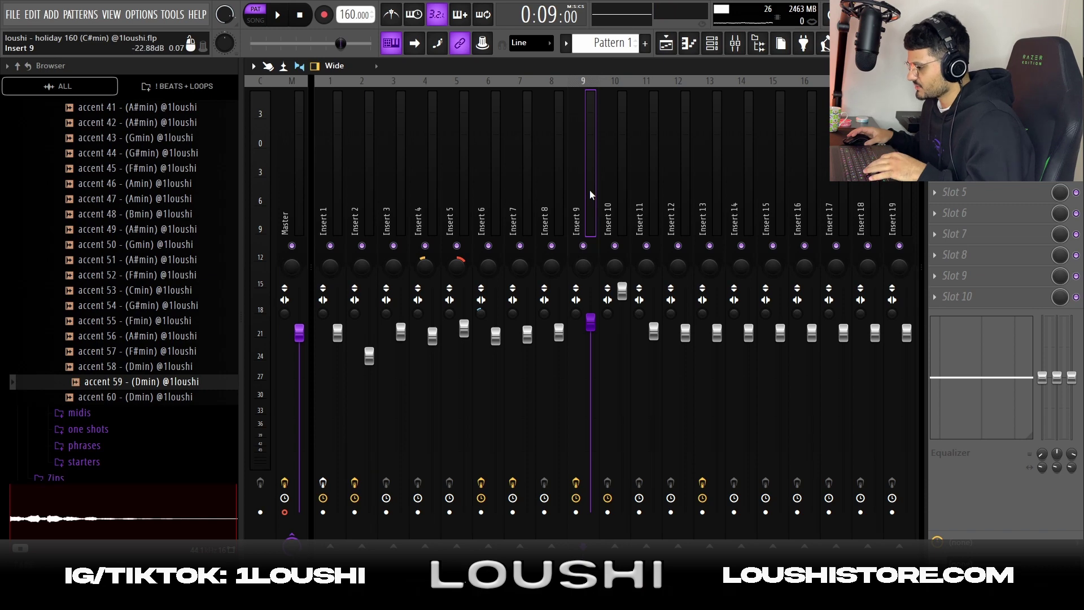
click(960, 108)
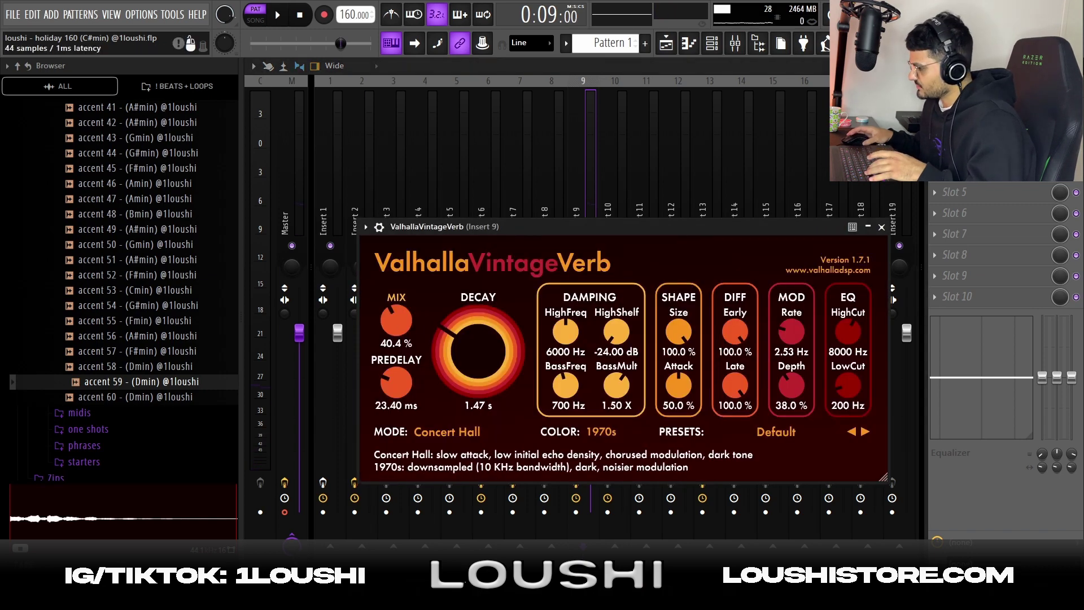
click(960, 129)
click(876, 247)
key(F5)
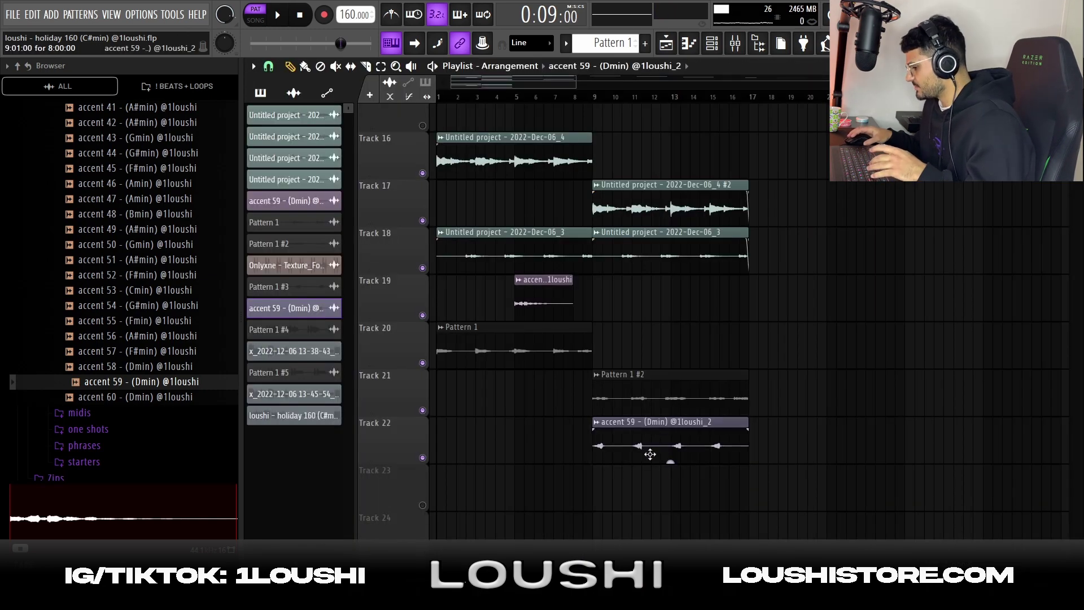
Place Onlyxne - Texture_Foley Loop (160) at bar 9 on Track 23 and check its sample settings
drag(791, 480, 562, 449)
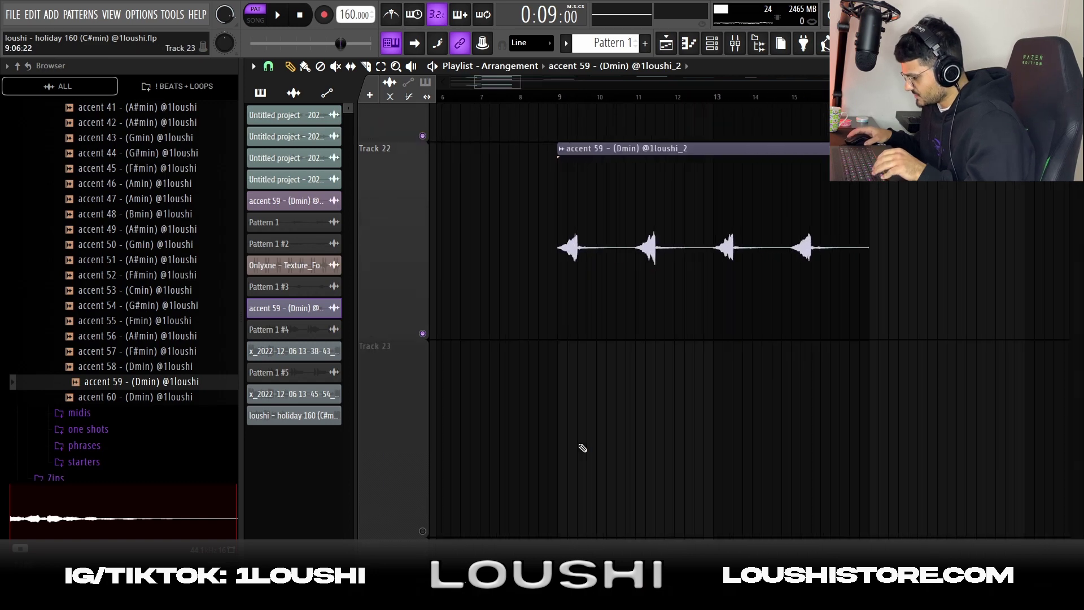
scroll(632, 373, up, 2)
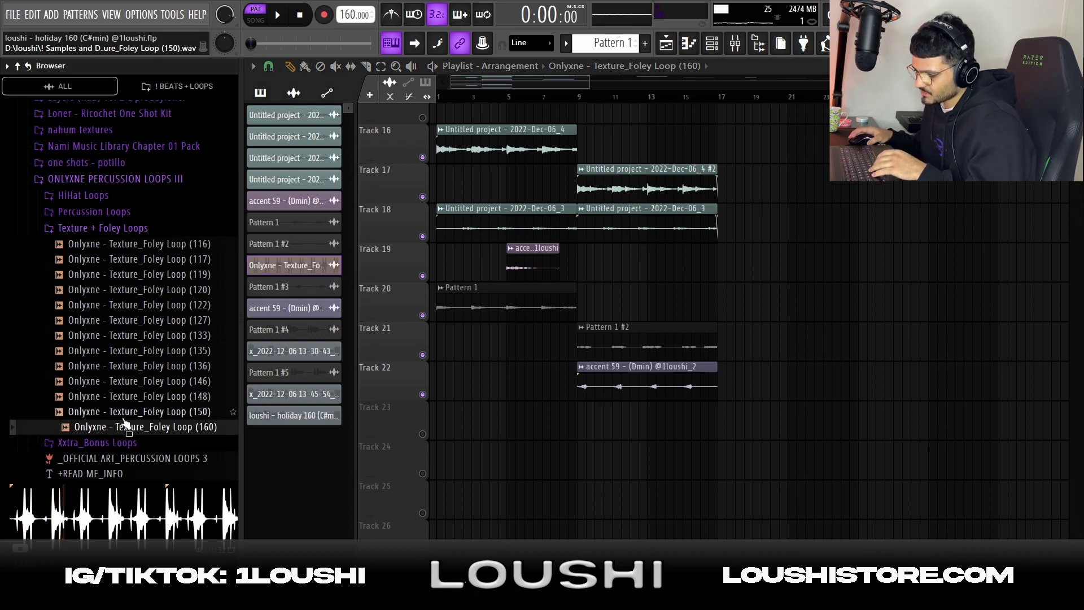
drag(127, 426, 574, 431)
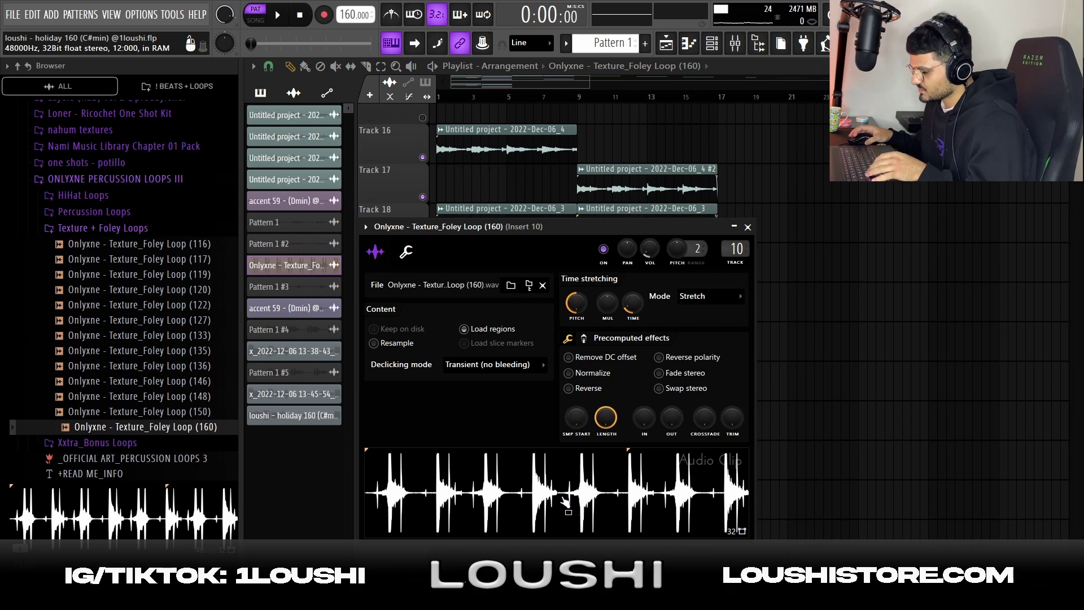
click(591, 489)
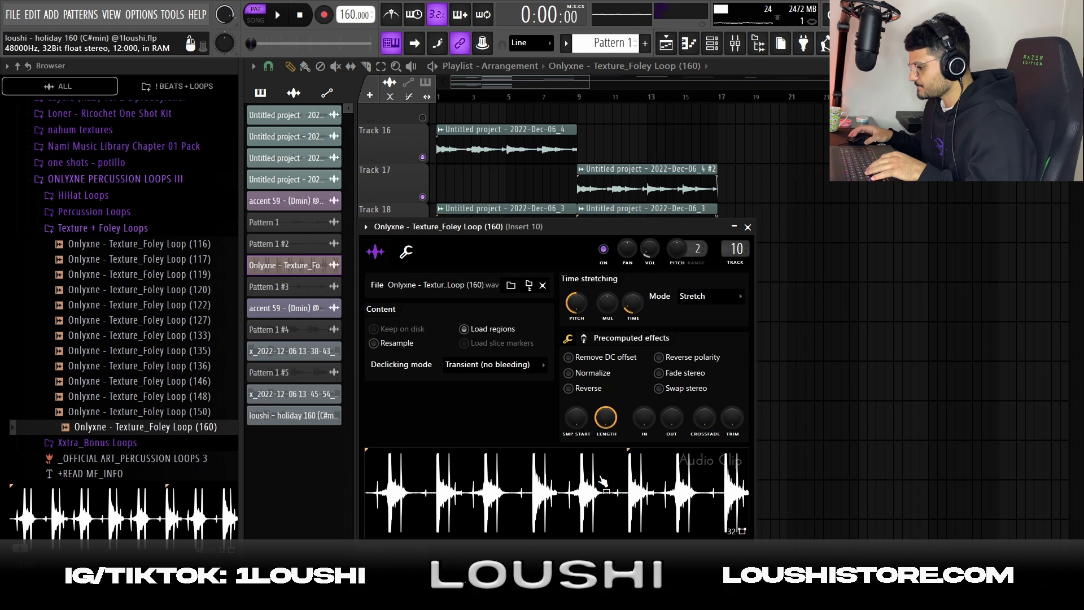
Play the second section of the arrangement in song mode from bar 9
click(580, 97)
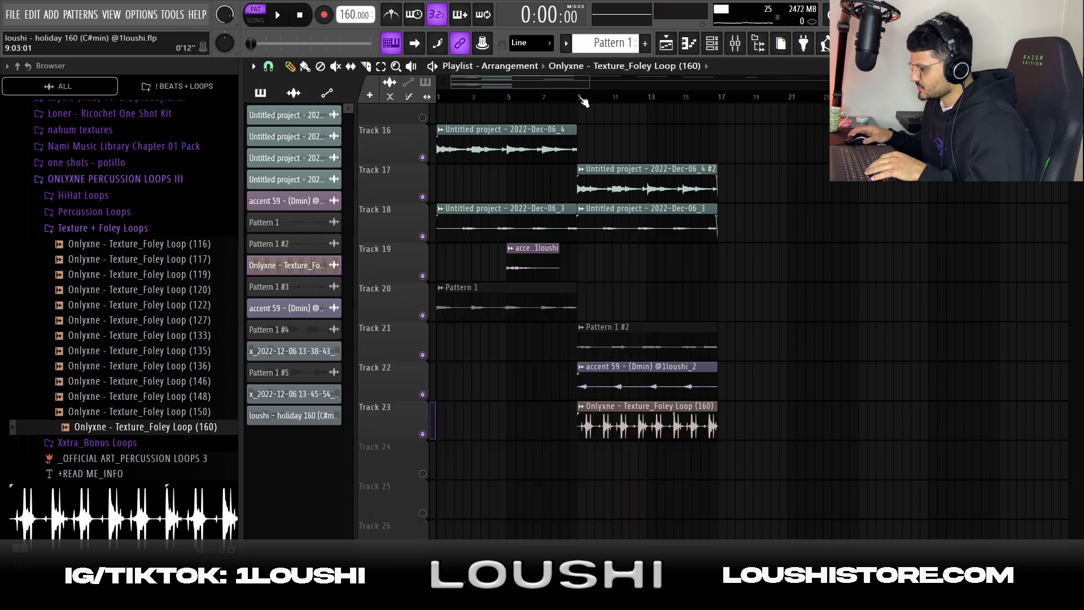
key(l)
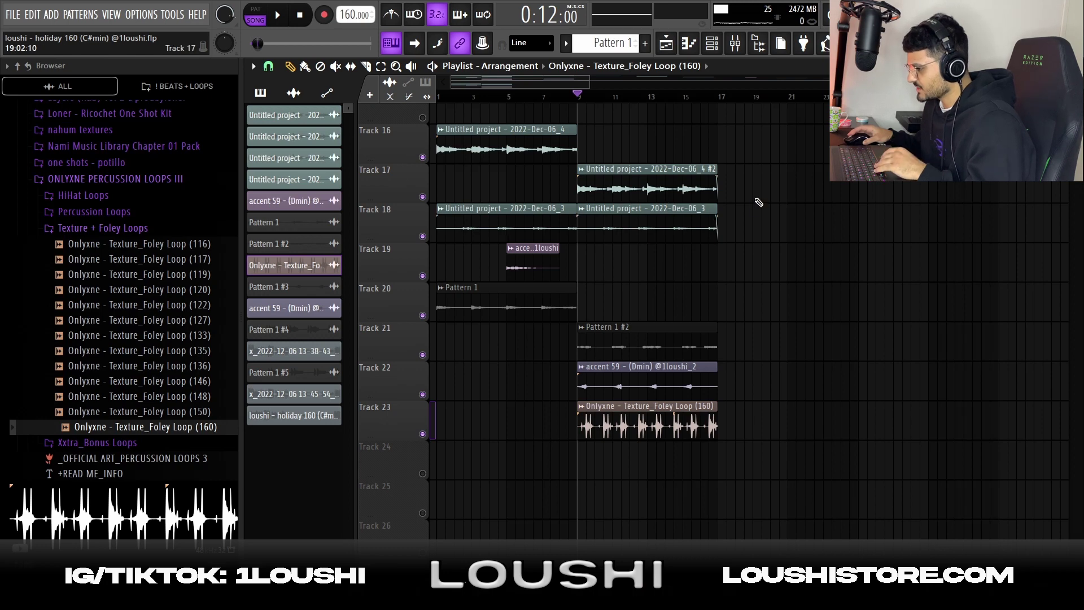
key(space)
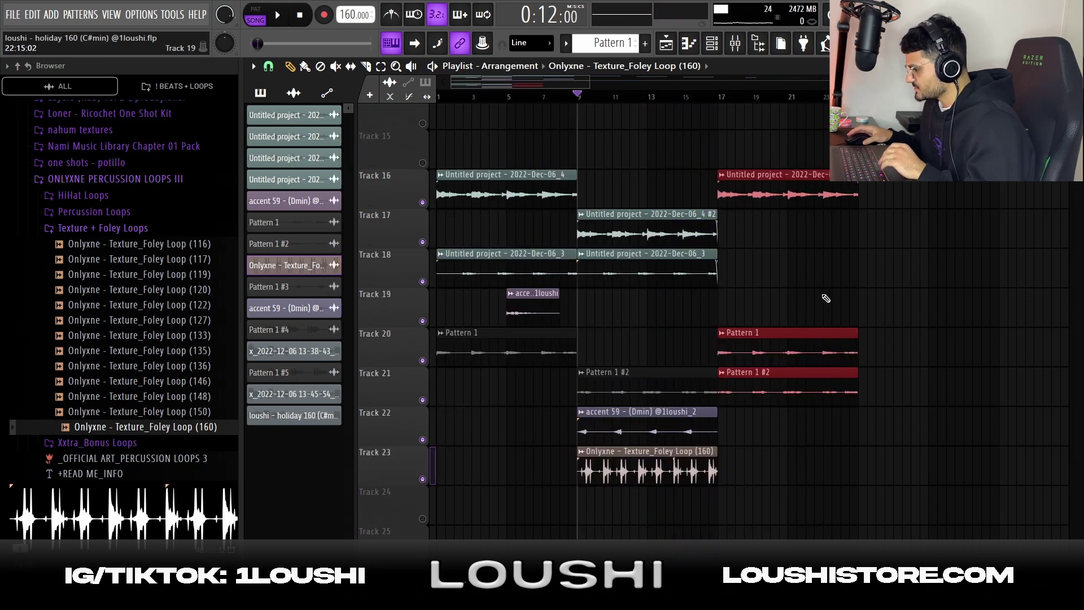
ctrl+click(649, 196)
ctrl+click(545, 182)
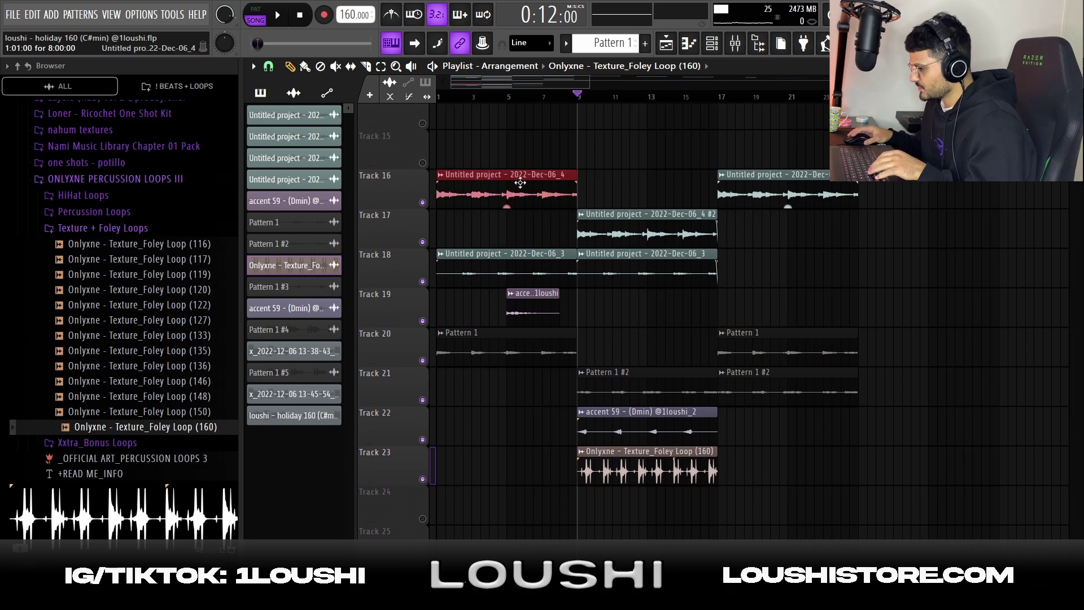
click(835, 234)
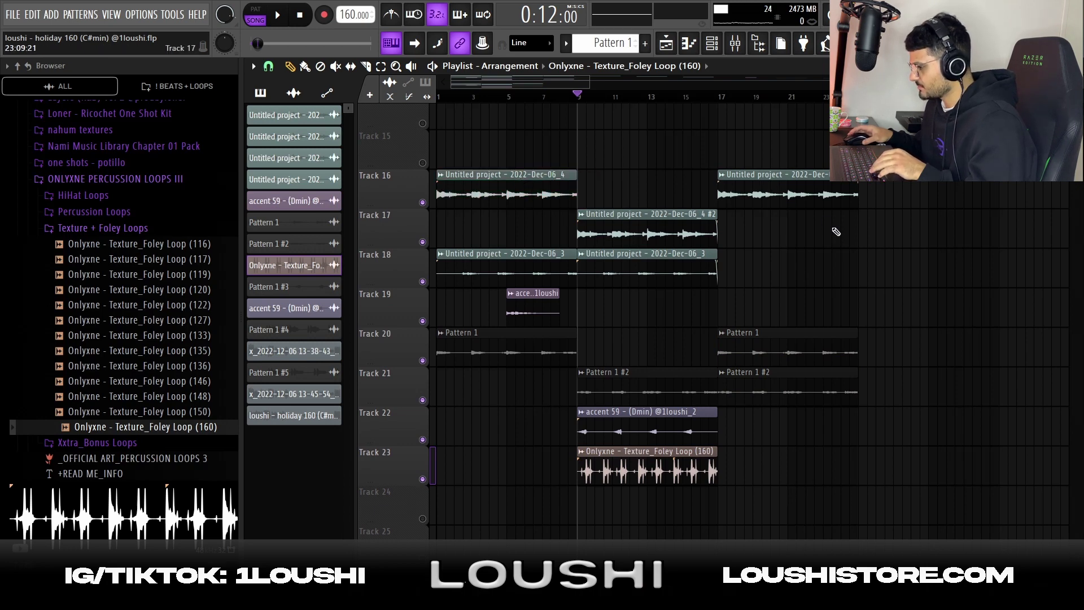
Solo Track 20 and Track 21 in turn to audition Pattern 1 and Pattern 1 #2, restore all tracks, and play from bar 17
ctrl+click(423, 361)
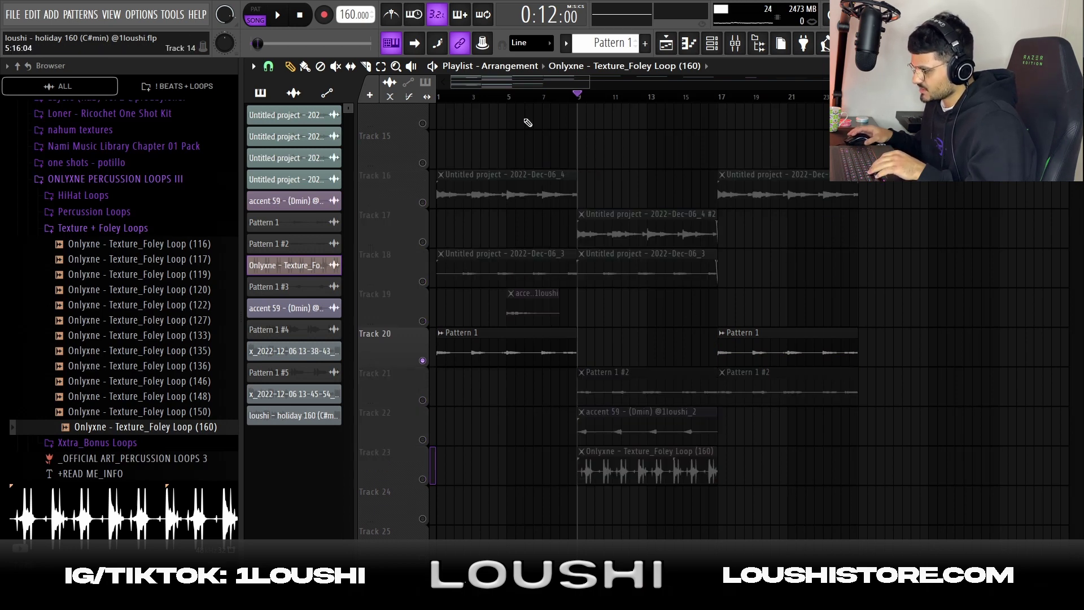
key(space)
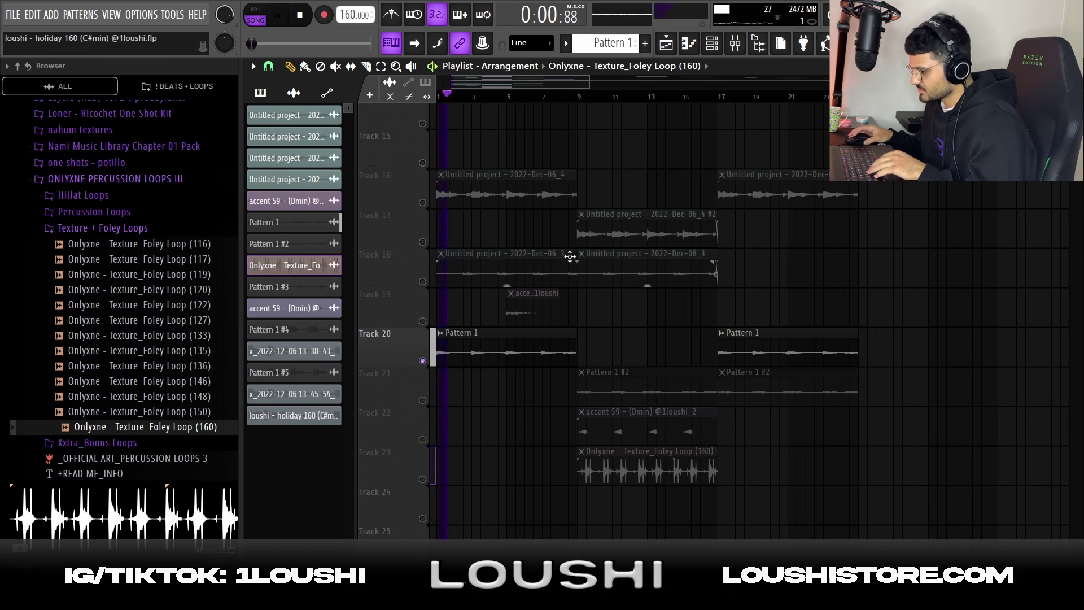
key(space)
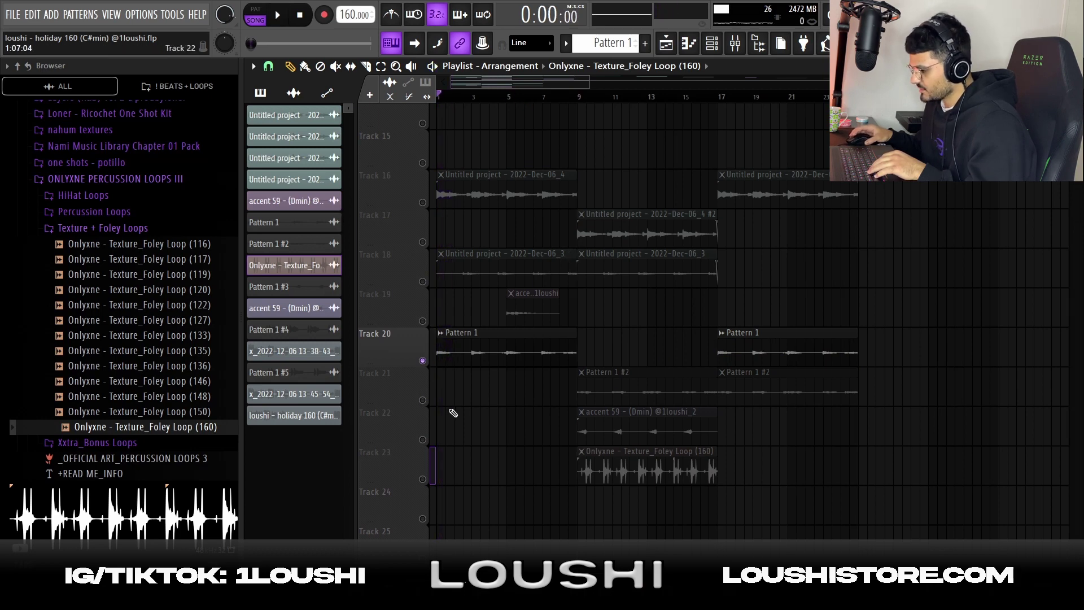
right_click(423, 400)
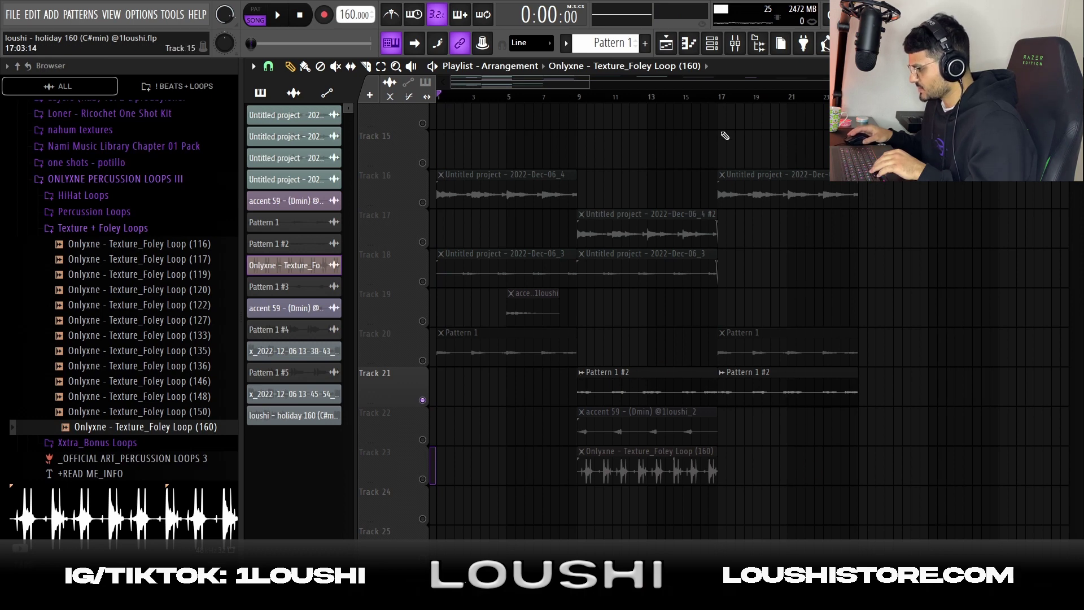
click(719, 97)
right_click(423, 400)
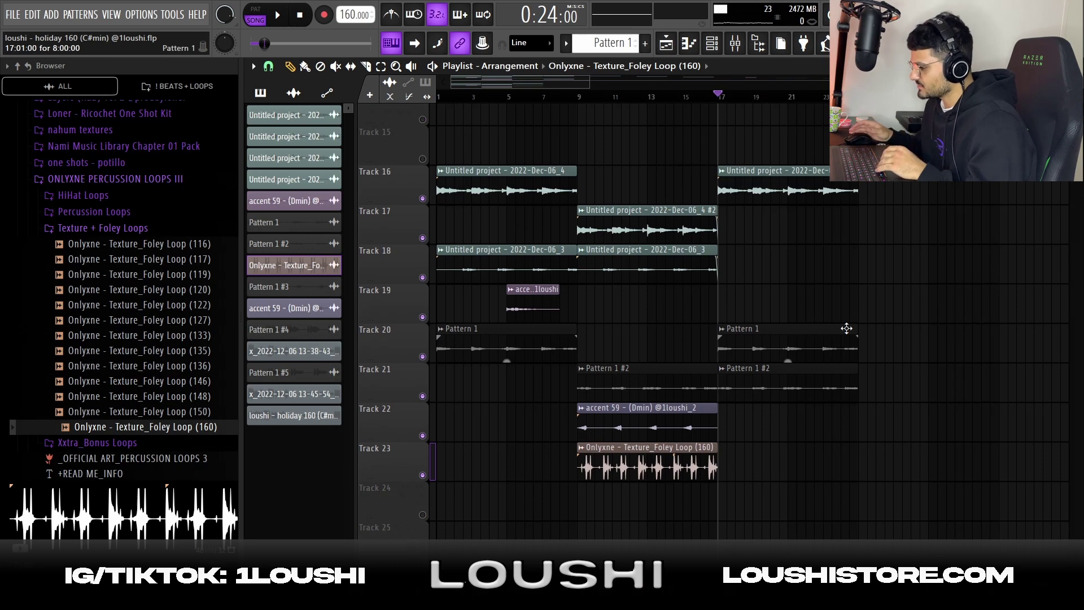
key(space)
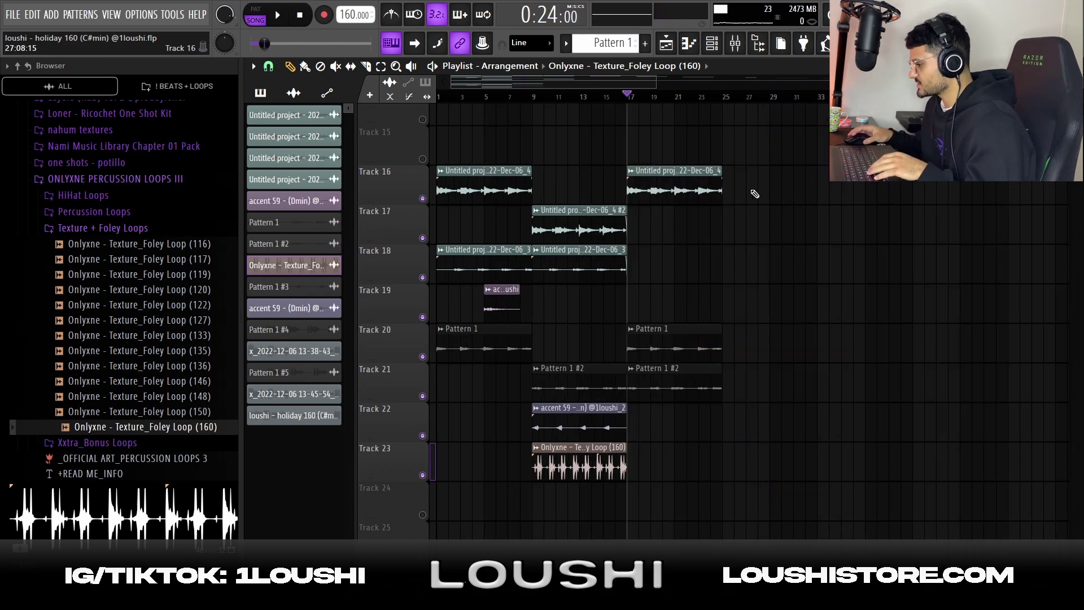
Duplicate the Track 16 melody clip and the accent 59 clip on Track 22 to bar 25
drag(744, 250, 687, 169)
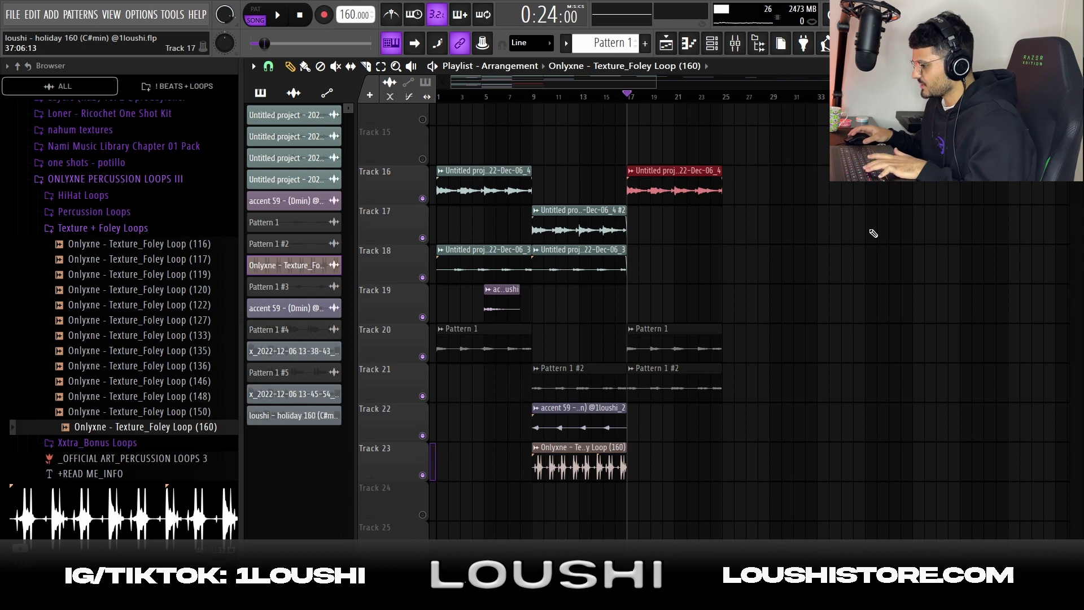
key(ctrl+b)
scroll(810, 342, down, 1)
ctrl+click(780, 364)
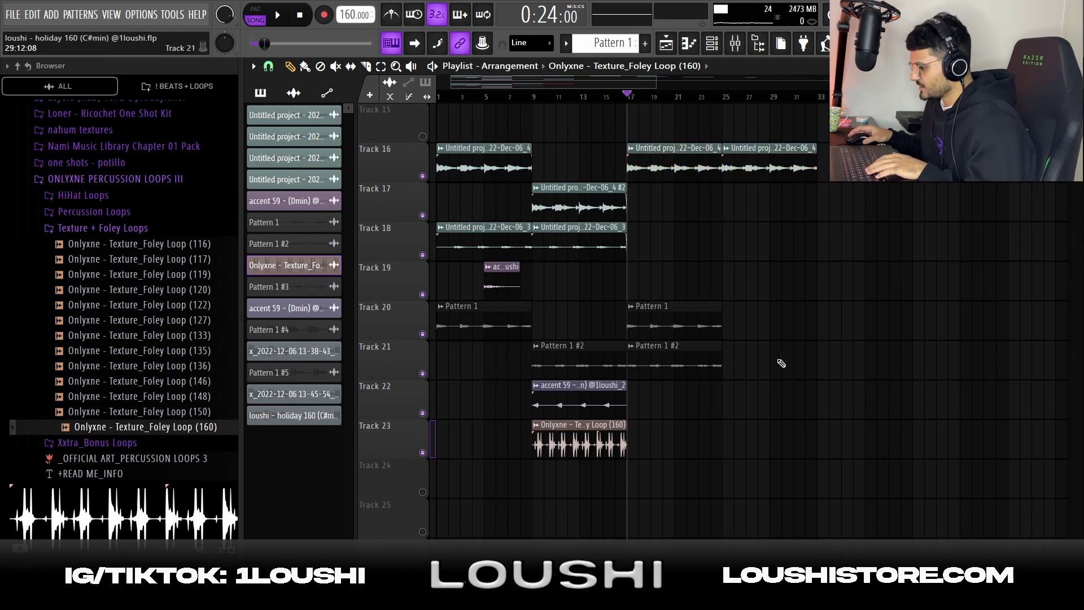
click(561, 402)
drag(560, 402, 738, 408)
Place the Pattern 1 note clip at bar 25 on Track 24
click(605, 42)
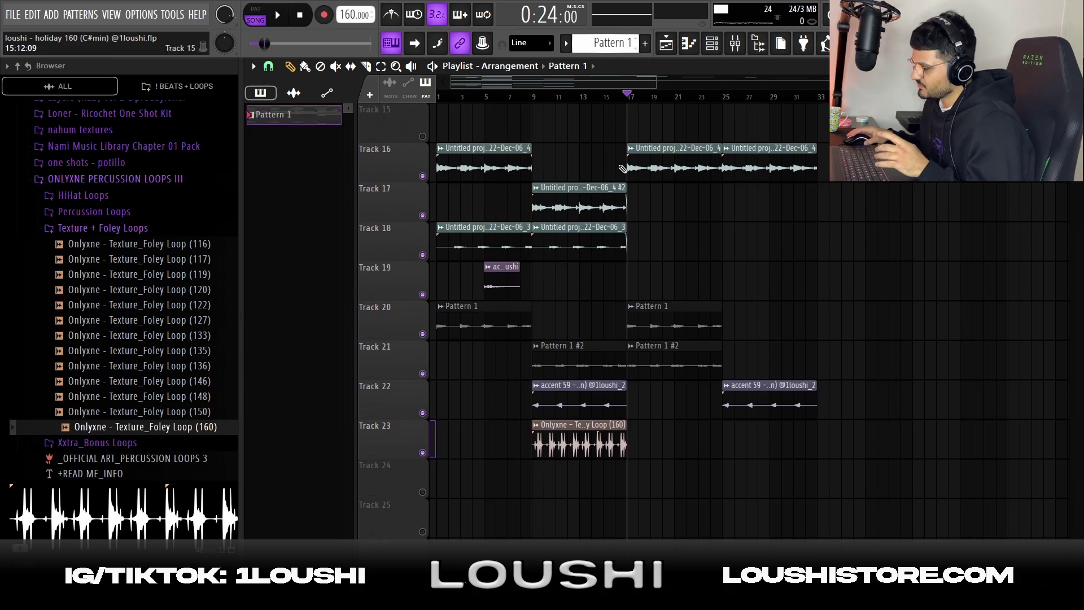
scroll(677, 293, down, 1)
click(724, 437)
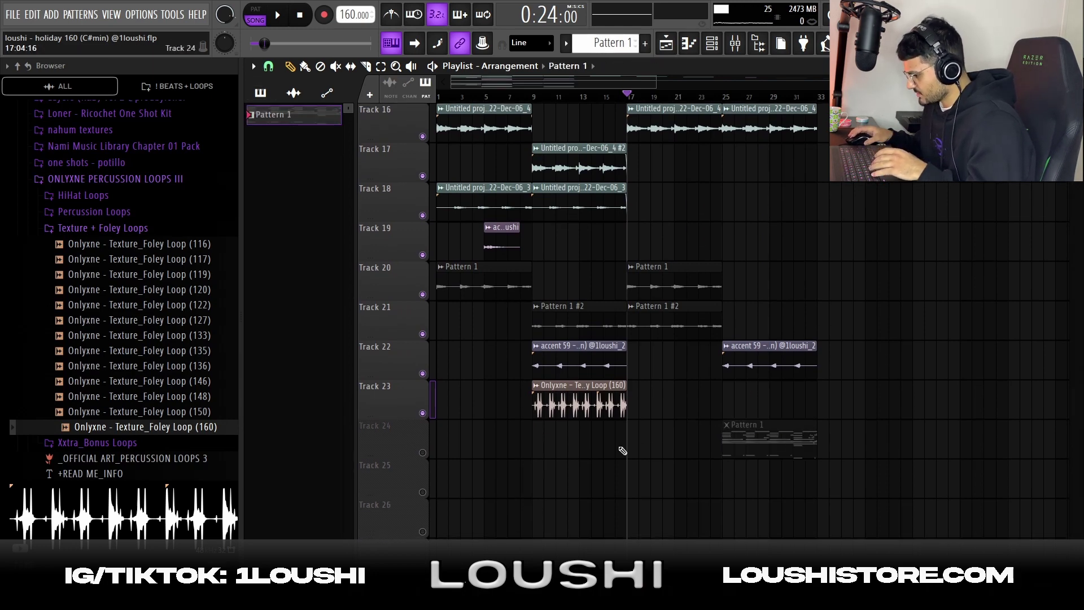
Check the Hardwired Bass preset in Jun-6 V and open the channel's piano roll
key(F5)
click(466, 331)
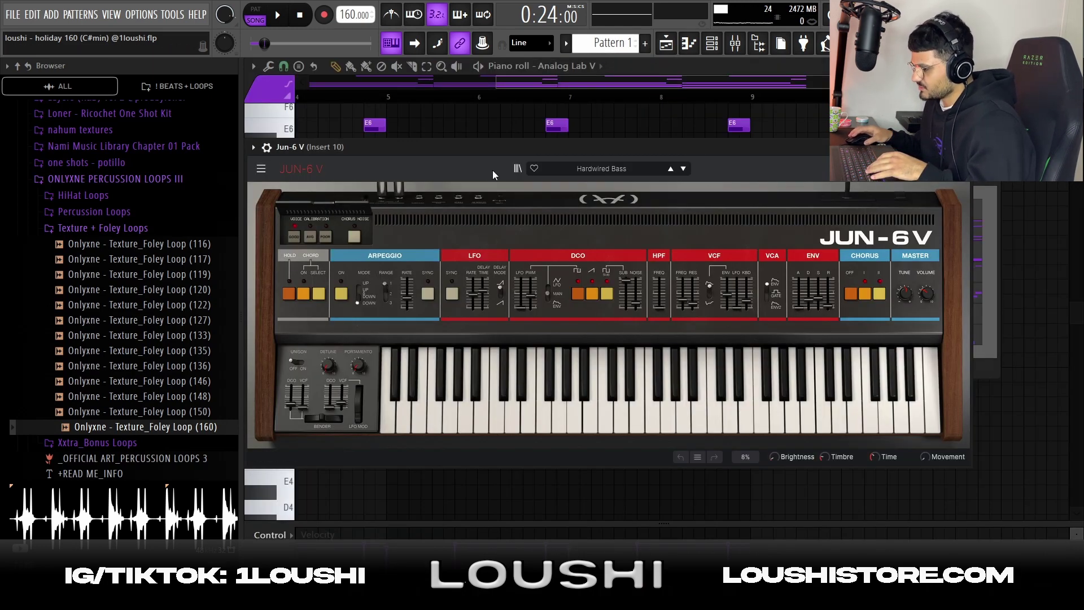
drag(474, 148, 498, 88)
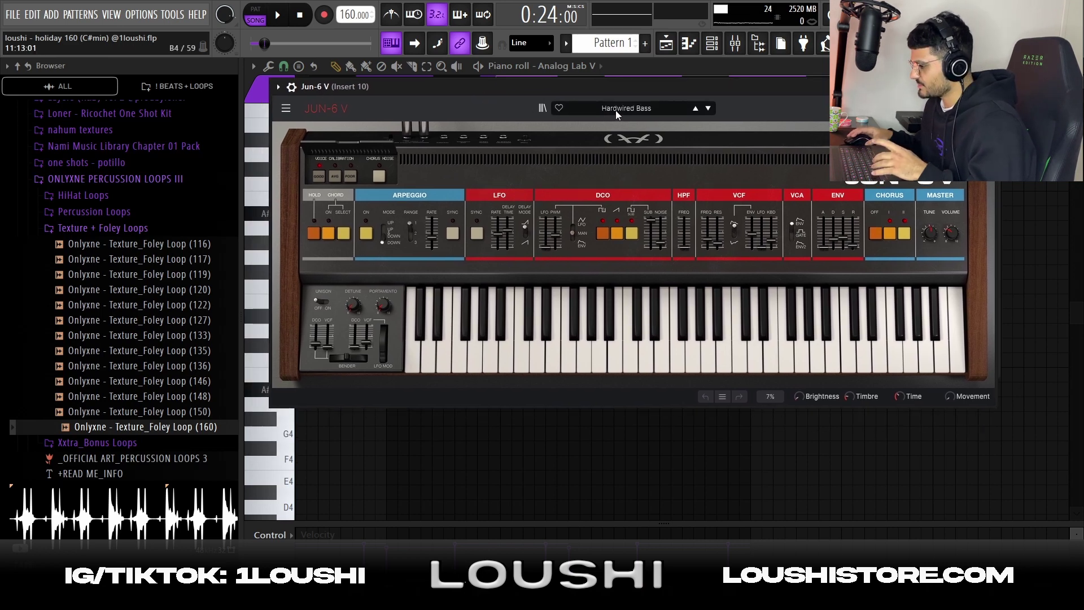
key(F7)
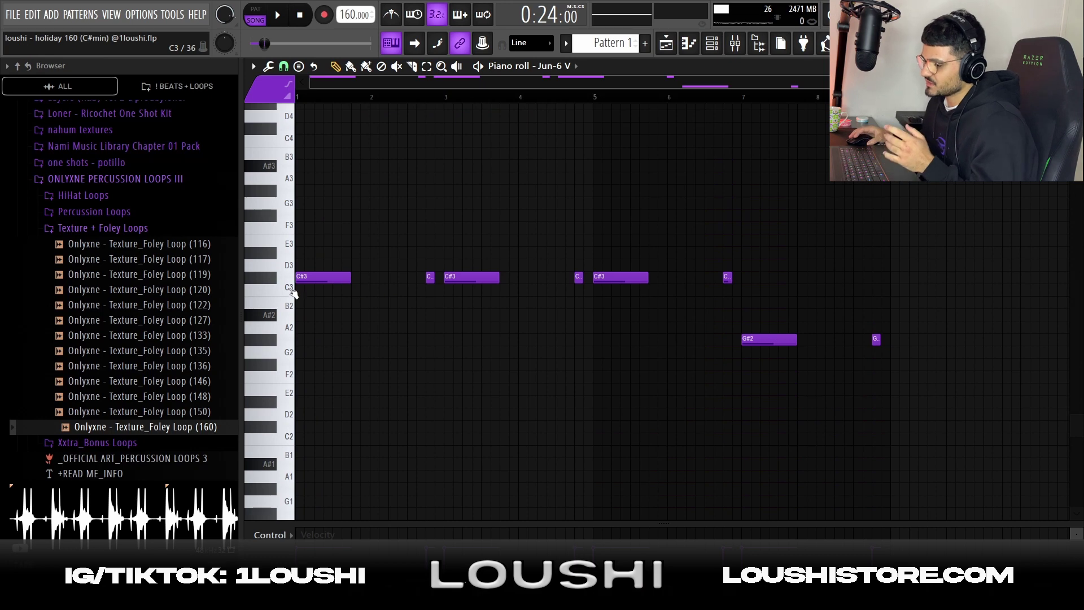
Examine the Jun-6 V bass line by selecting its long C#3 root notes, the short pickup notes between them, and the G#2 notes
drag(319, 259, 365, 319)
drag(478, 247, 483, 307)
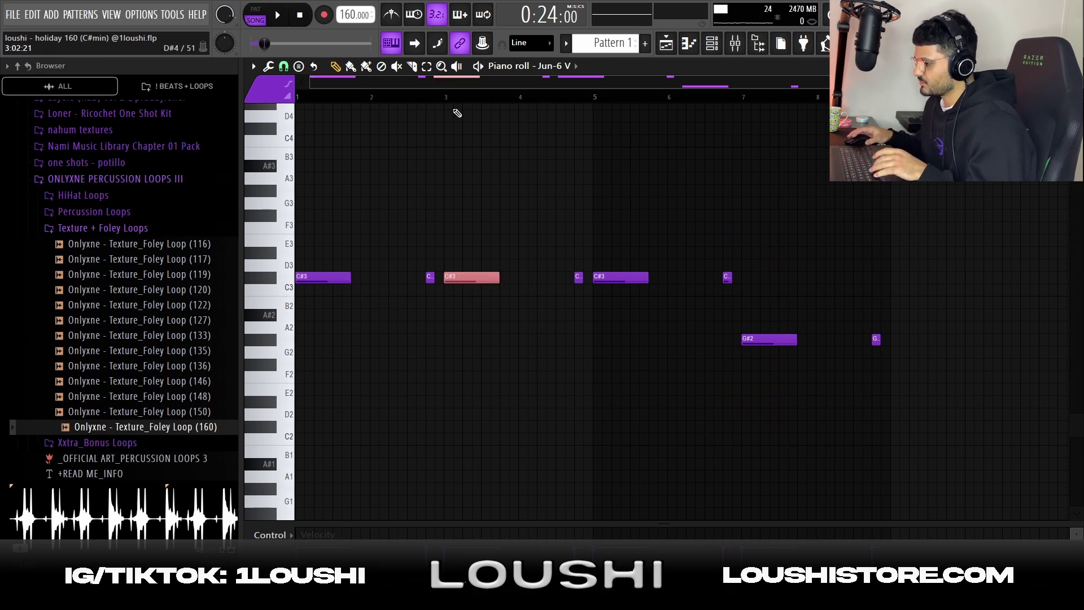
key(ctrl+d)
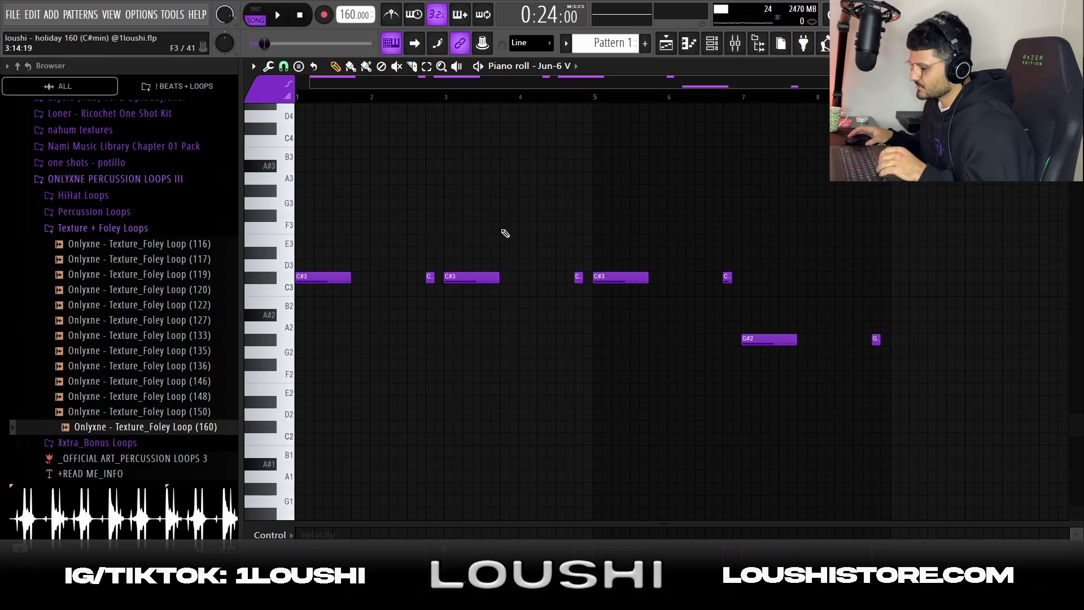
drag(399, 263, 433, 295)
drag(559, 265, 588, 294)
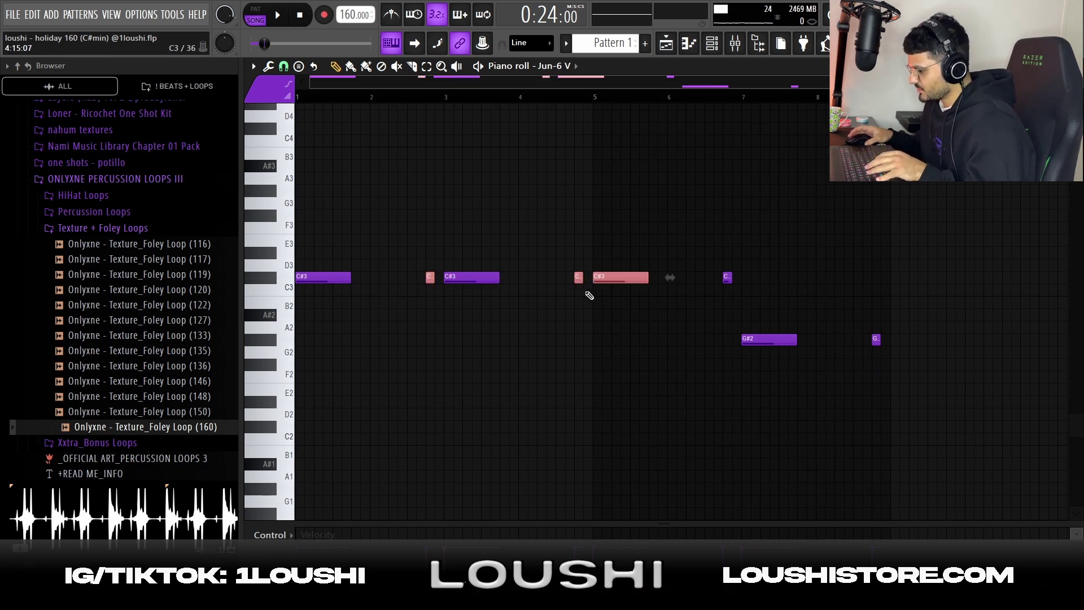
key(ctrl+d)
ctrl+shift+click(430, 277)
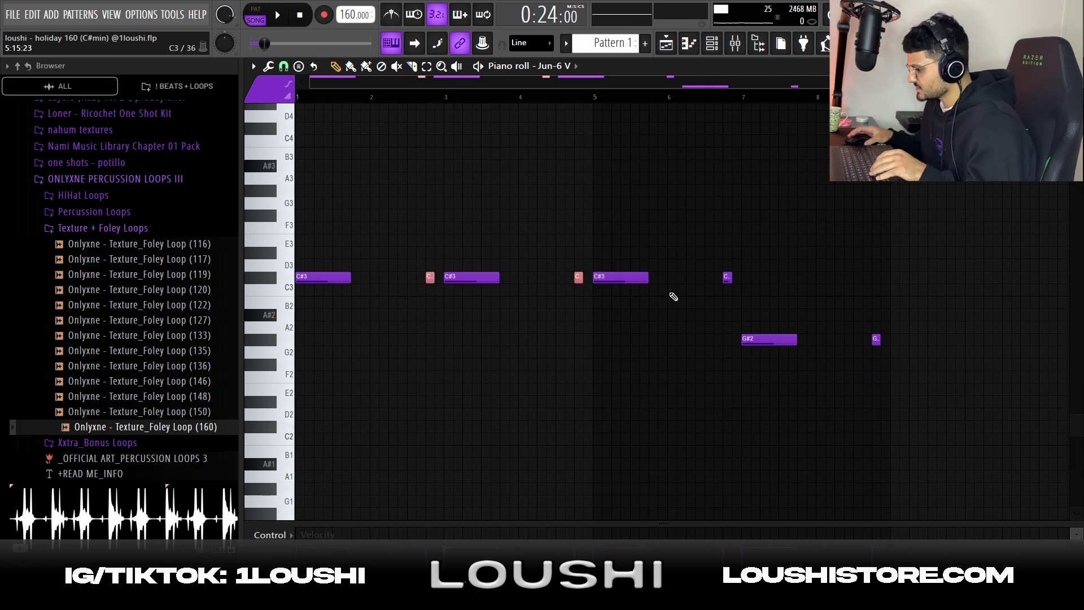
drag(693, 262, 733, 286)
drag(837, 287, 933, 365)
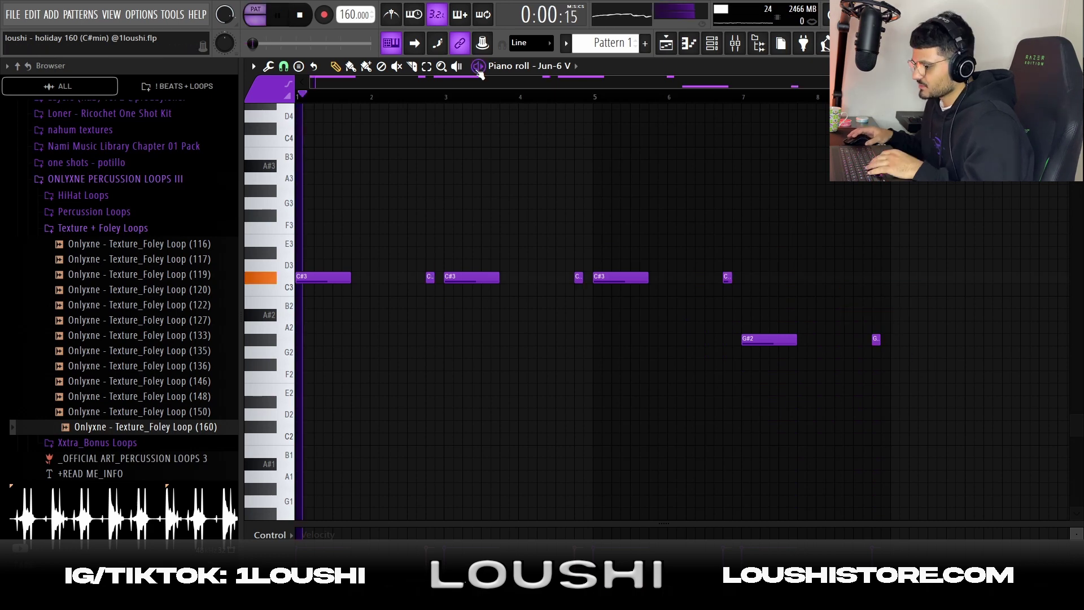
Audition the Jun-6 V bass line in pattern playback and check the Pattern 1 channels in the channel rack
key(l)
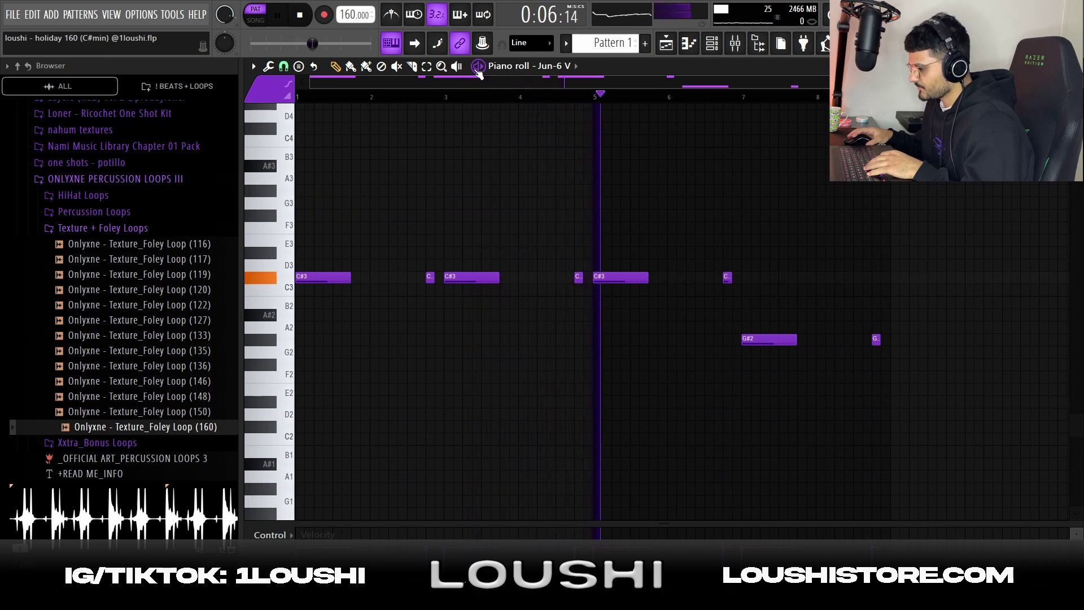
key(space)
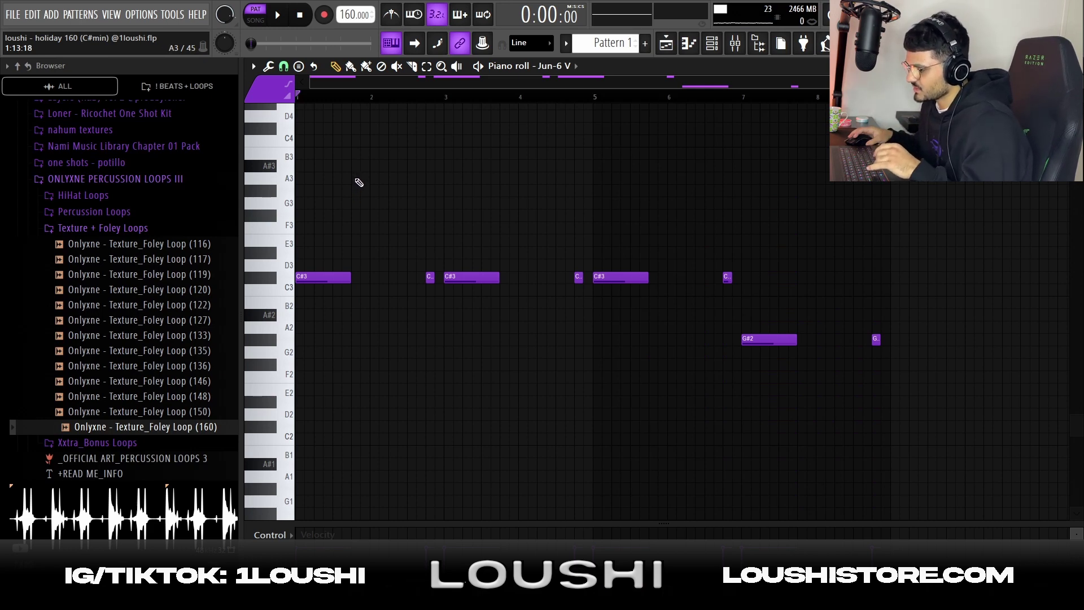
key(F6)
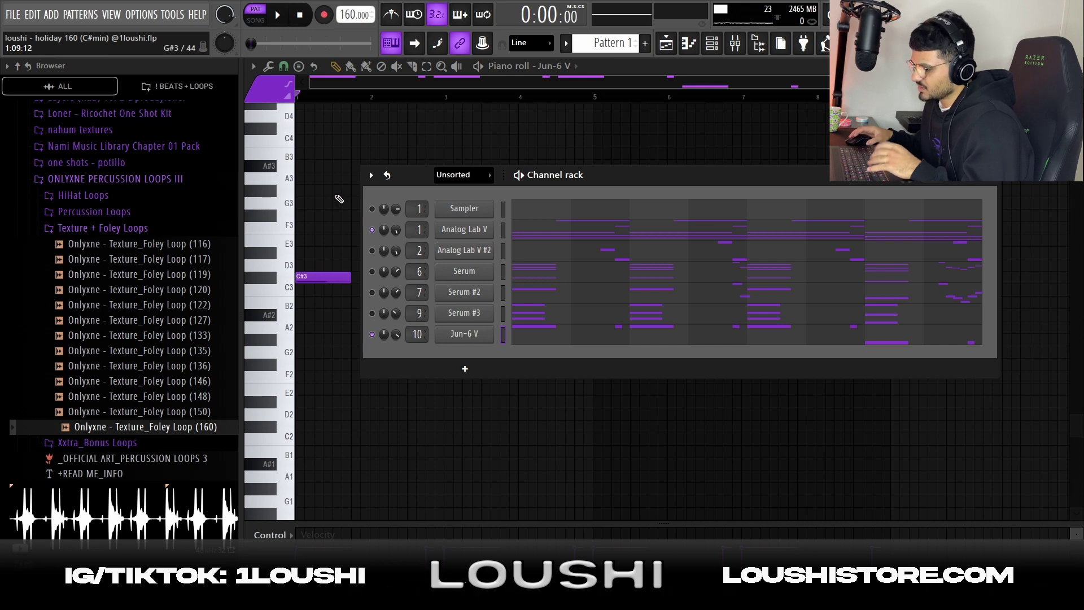
key(F6)
scroll(443, 198, up, 2)
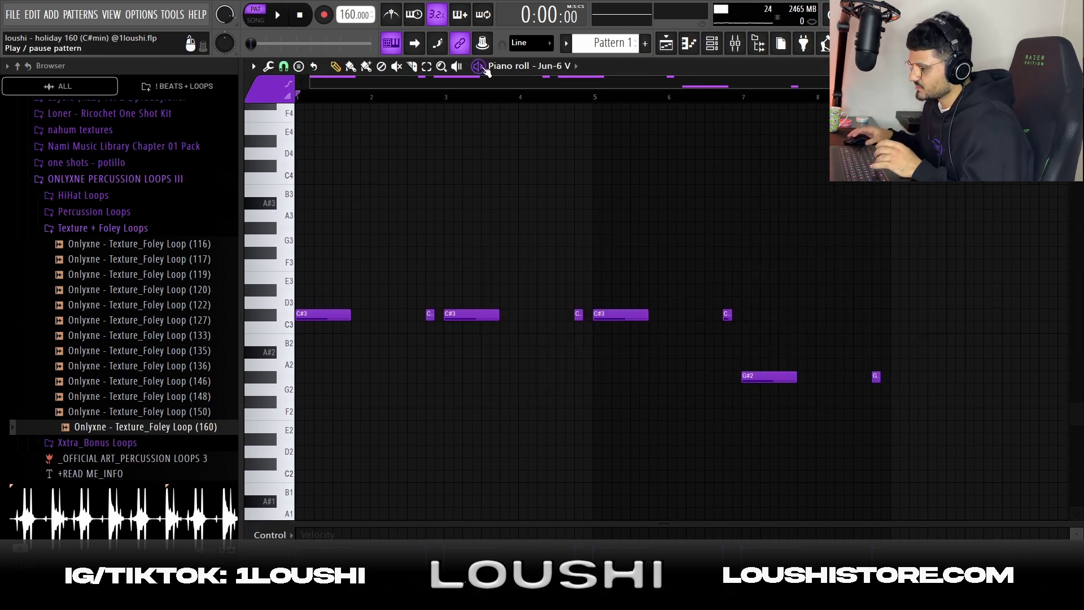
key(space)
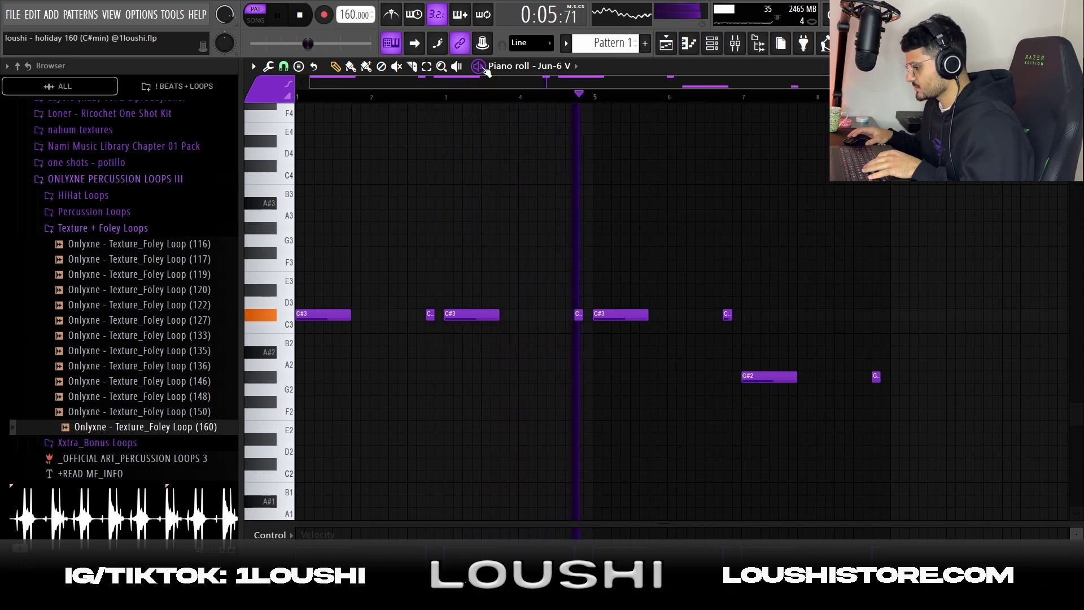
key(space)
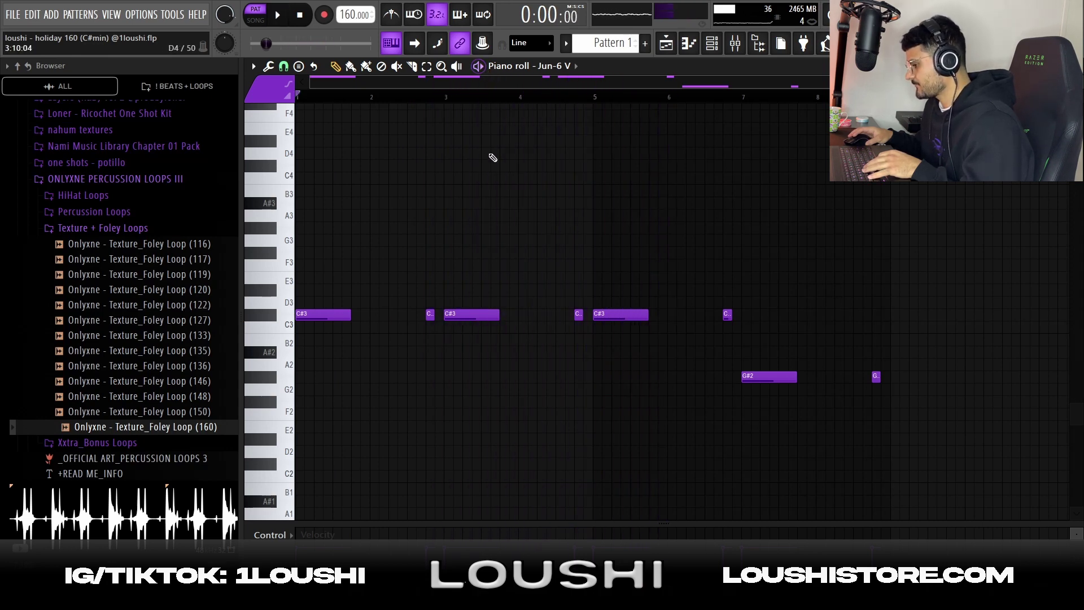
Return to the playlist, solo Track 26 with the loushi - holiday 160 master render, and play it in song mode
key(F5)
drag(861, 456, 731, 454)
scroll(583, 370, up, 1)
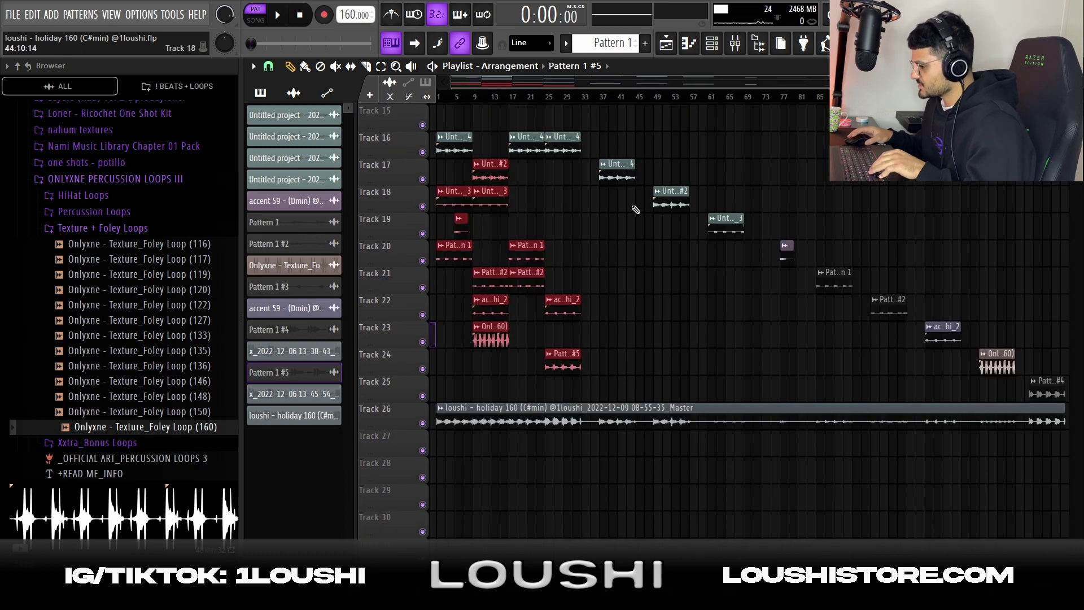
drag(607, 170, 1062, 403)
drag(663, 376, 591, 491)
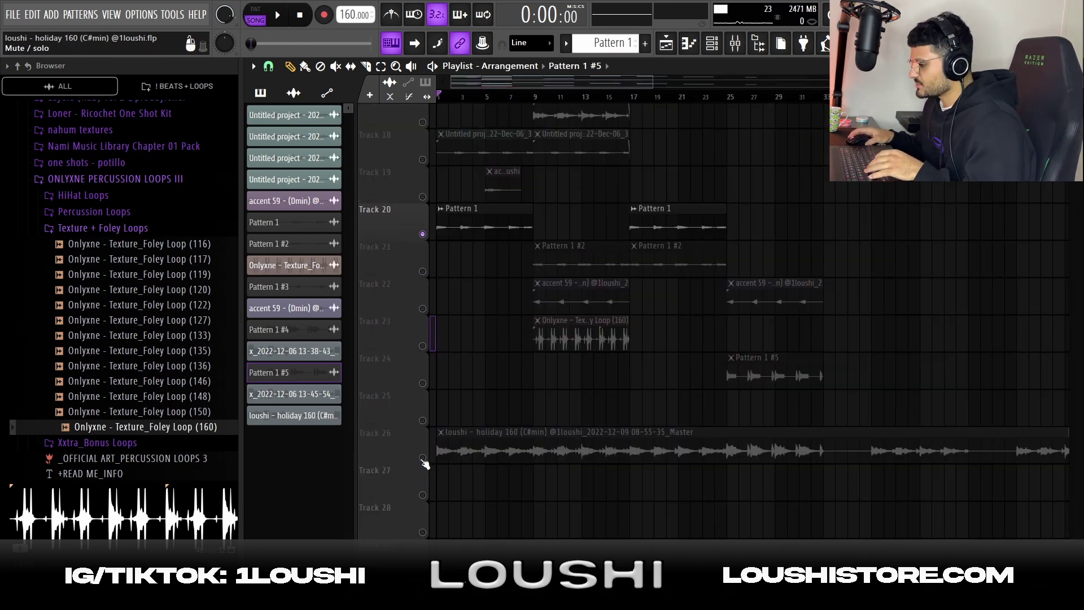
right_click(423, 459)
scroll(545, 274, down, 3)
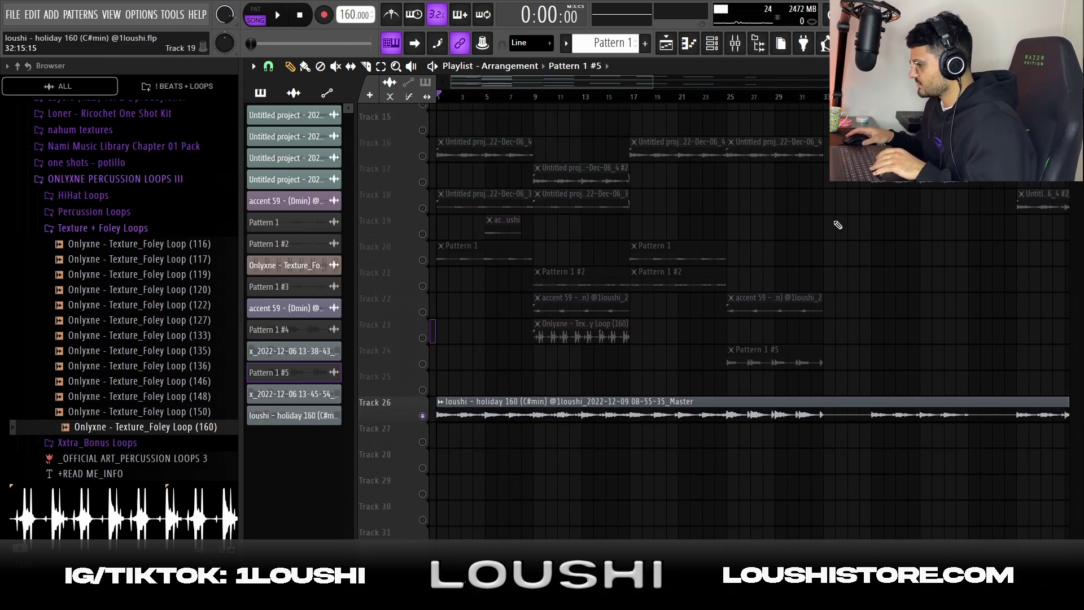
key(space)
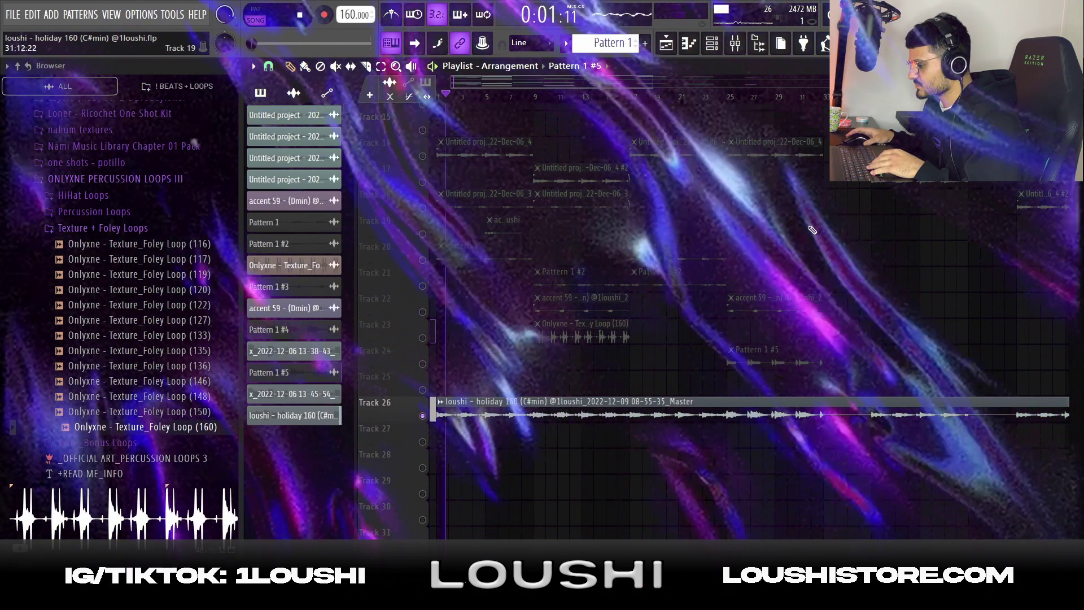